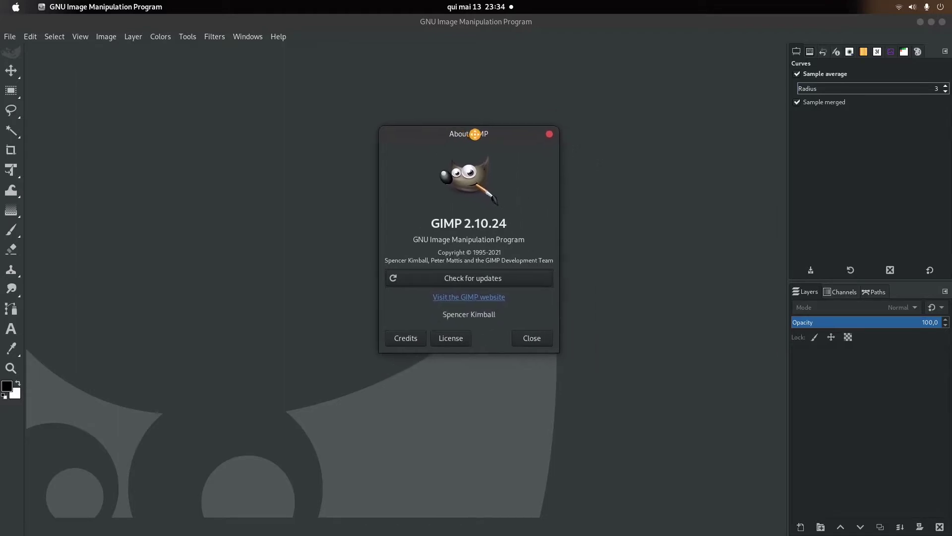
Close the GIMP 2.10.24 About dialog to leave the empty workspace
{"action": "mouse_move", "coordinate": [484, 169]}
{"action": "left_mouse_down"}
{"action": "mouse_move", "coordinate": [476, 134]}
{"action": "mouse_move", "coordinate": [463, 130]}
{"action": "mouse_move", "coordinate": [477, 139]}
{"action": "left_mouse_up"}
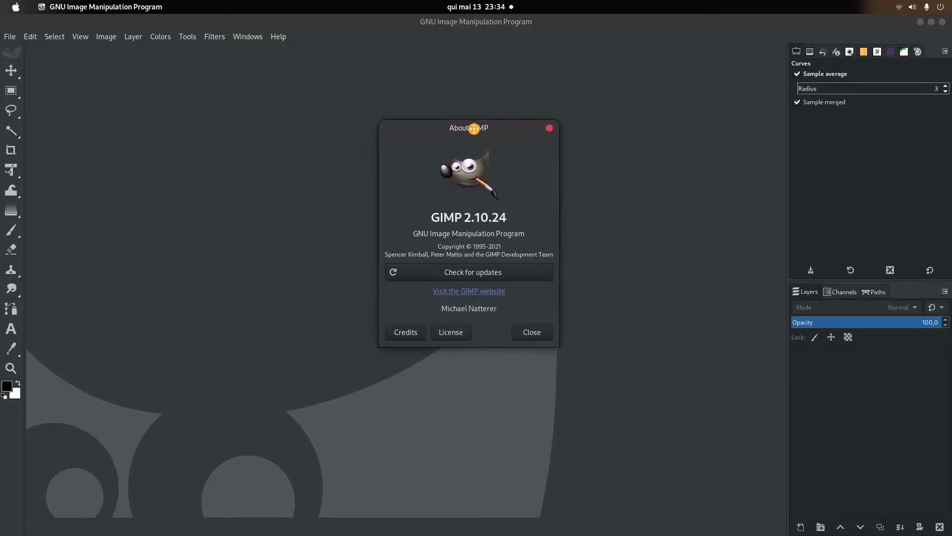
{"action": "left_click_drag", "start_coordinate": [433, 227], "coordinate": [527, 241]}
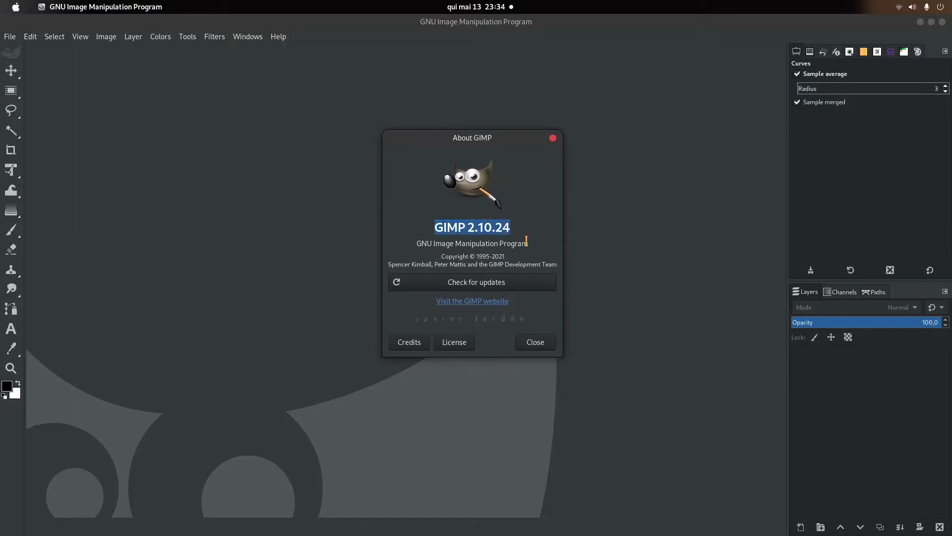
{"action": "left_click", "coordinate": [463, 313]}
{"action": "key", "text": "Escape"}
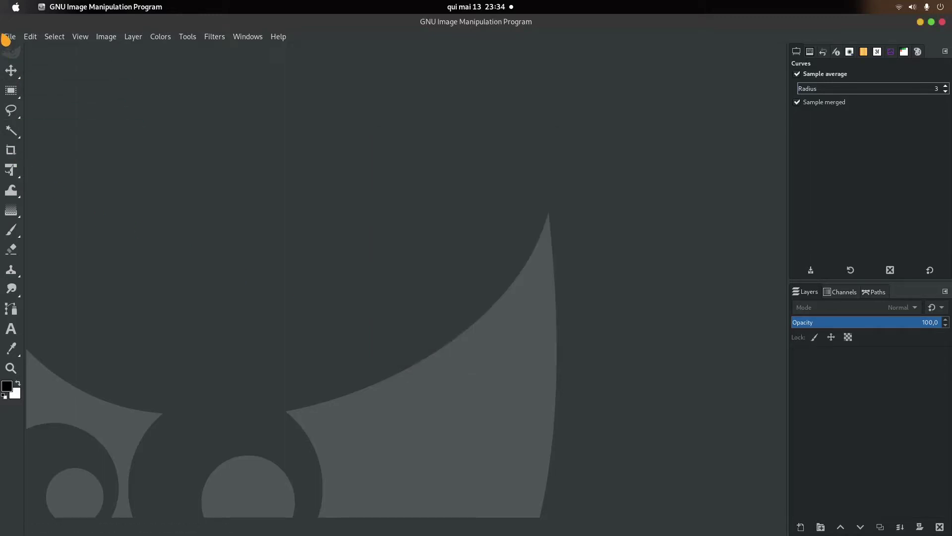
Start a new image and set its width to 1080 px, giving 1080 × 1080
{"action": "left_click", "coordinate": [9, 38]}
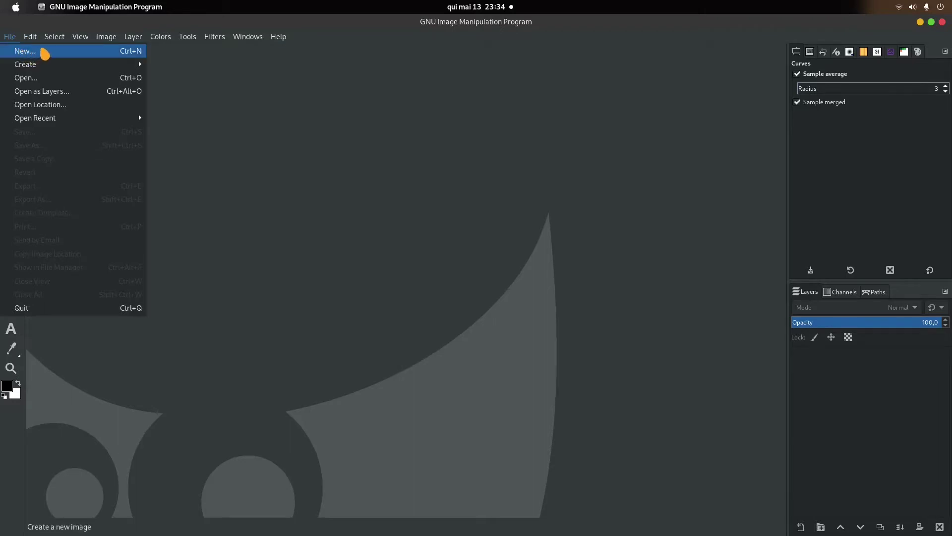
{"action": "left_click", "coordinate": [27, 55]}
{"action": "type", "text": "1080"}
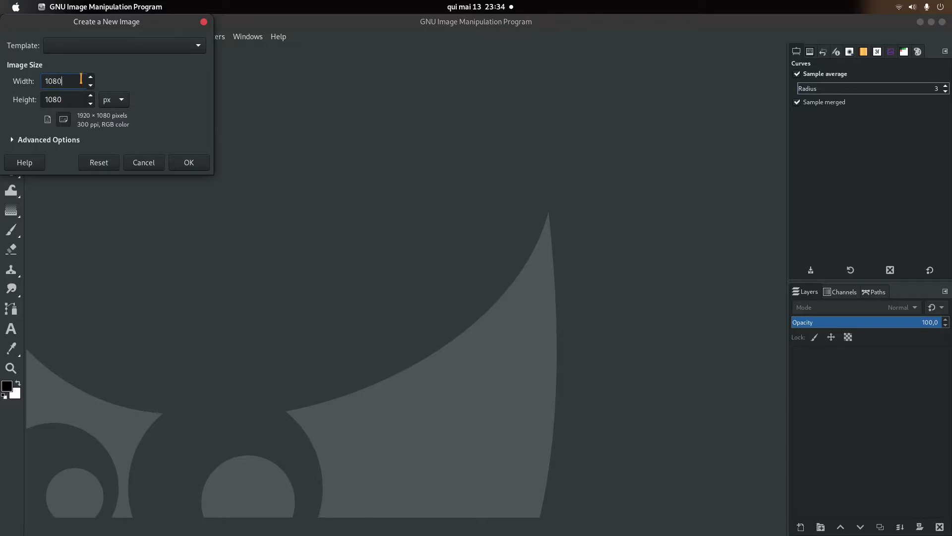
{"action": "key", "text": "Tab"}
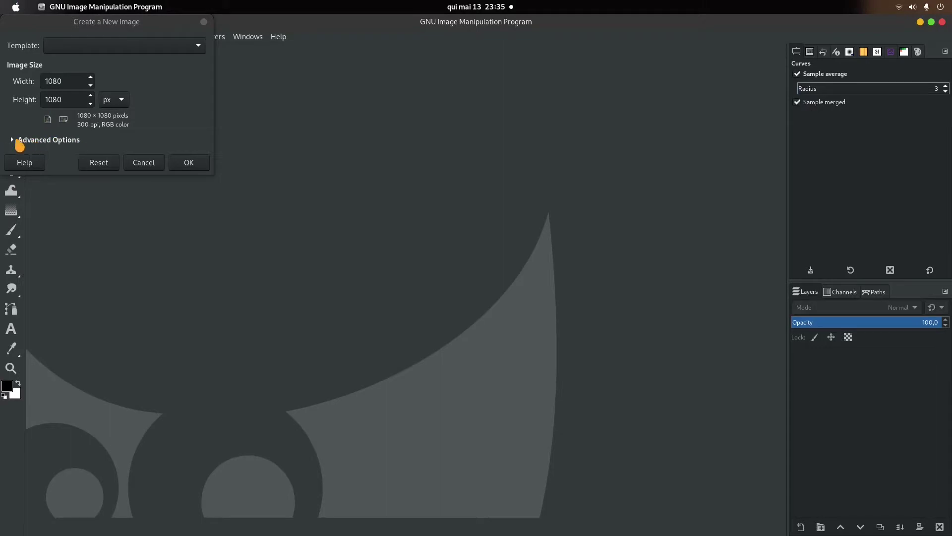
Set X resolution to 72 ppi under Advanced Options and create the 1080 × 1080 image
{"action": "left_click", "coordinate": [20, 143]}
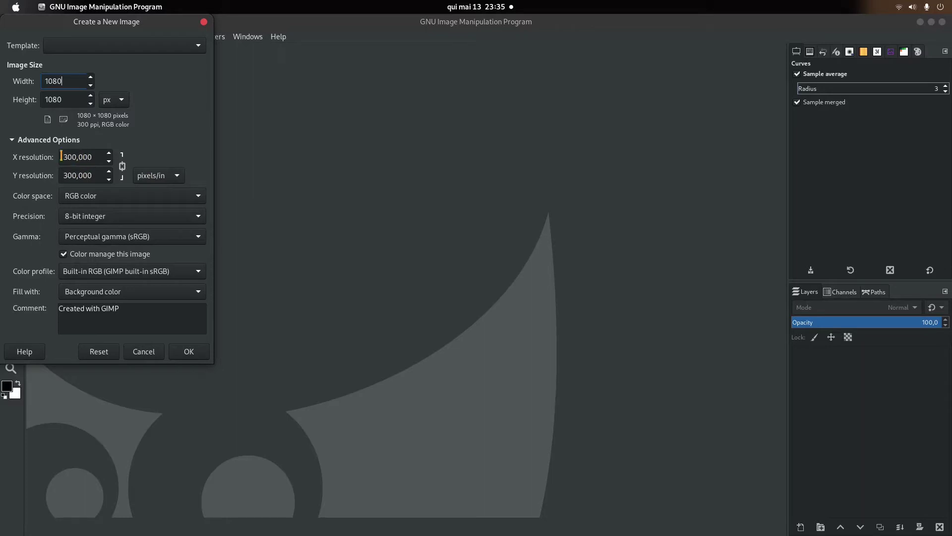
{"action": "left_click", "coordinate": [62, 156]}
{"action": "left_click_drag", "start_coordinate": [95, 156], "coordinate": [63, 158]}
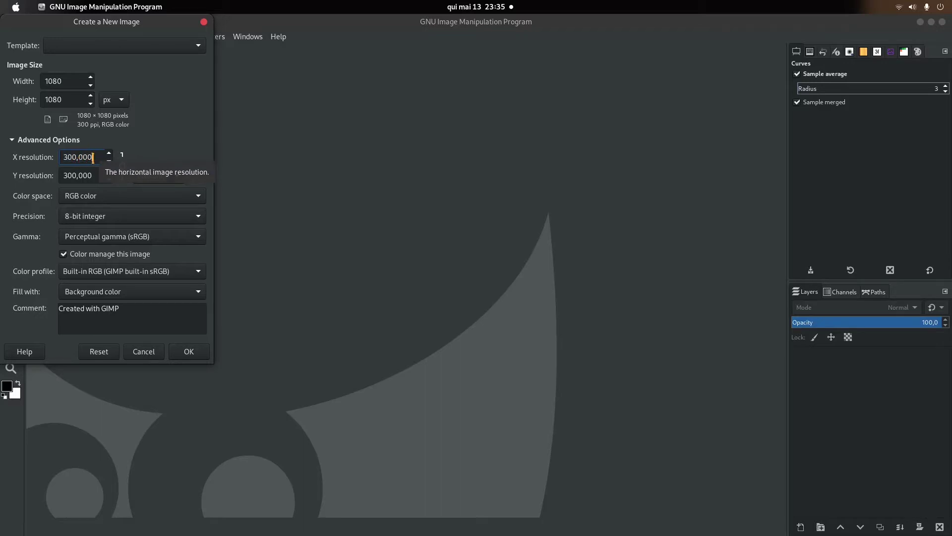
{"action": "double_click", "coordinate": [92, 157]}
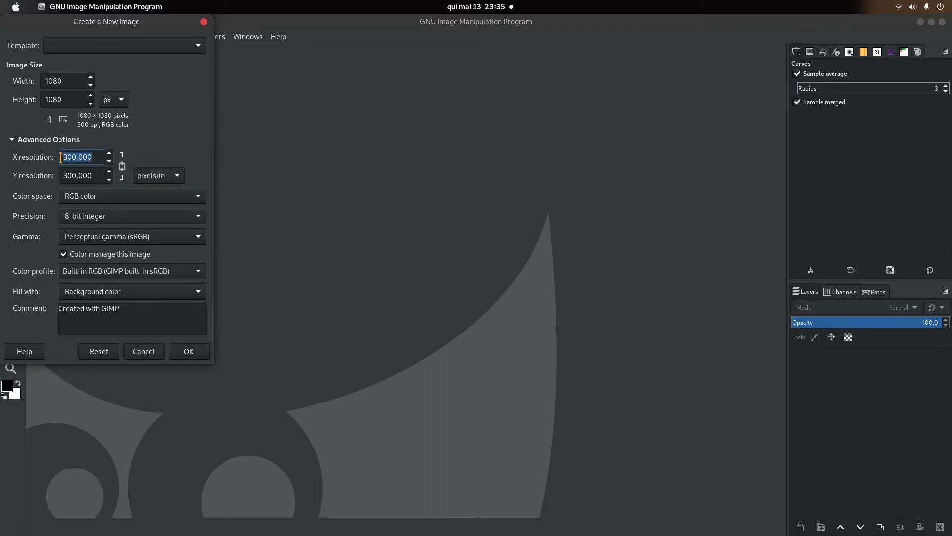
{"action": "double_click", "coordinate": [94, 157]}
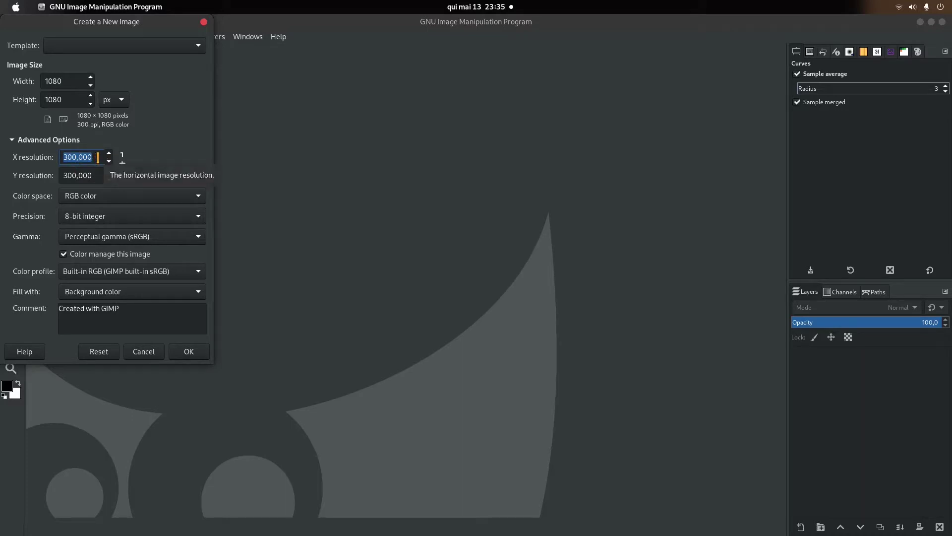
{"action": "type", "text": "72"}
{"action": "key", "text": "Tab"}
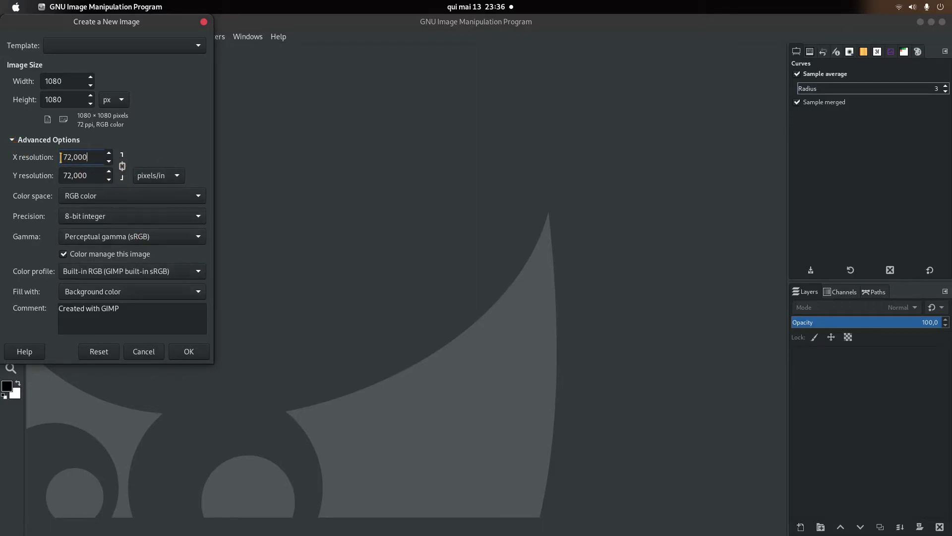
{"action": "left_click", "coordinate": [12, 141]}
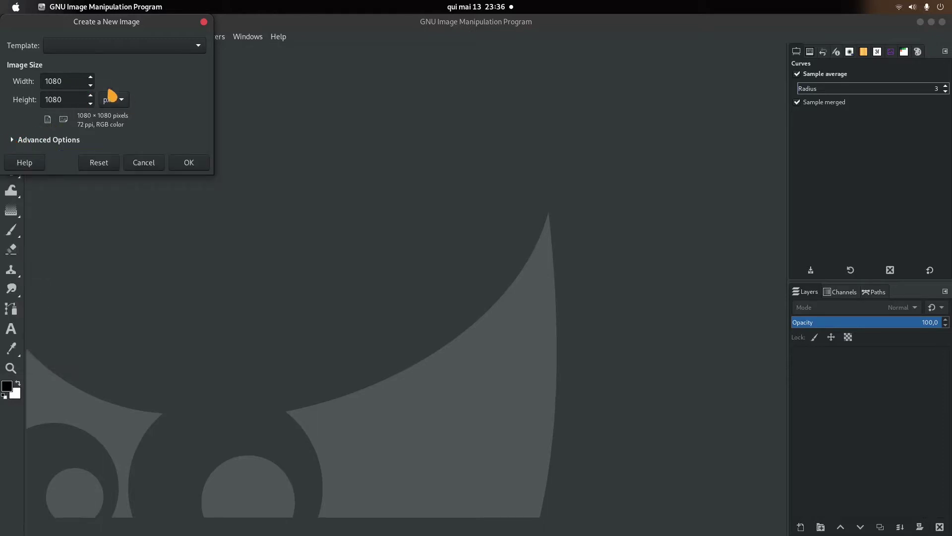
{"action": "left_click", "coordinate": [197, 165]}
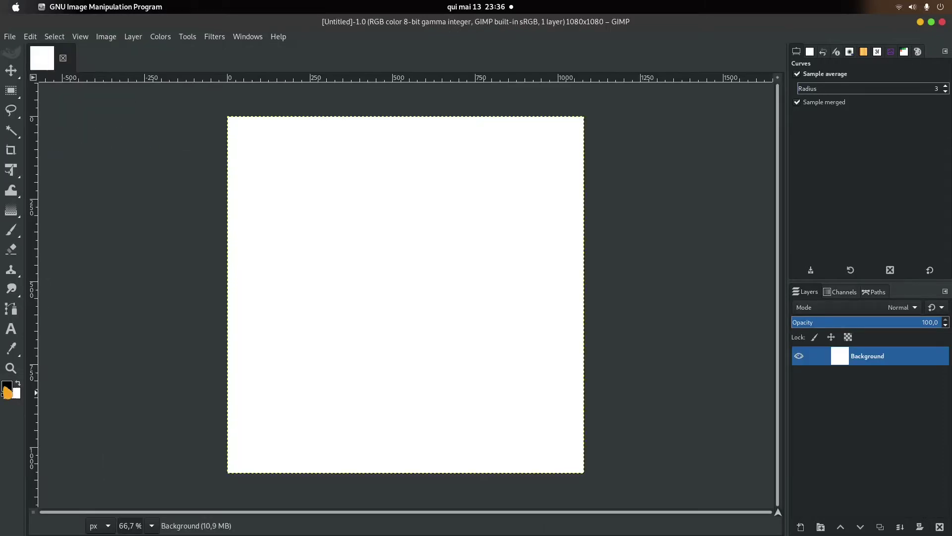
Choose a light blue foreground colour from the Untitled palette
{"action": "left_click", "coordinate": [11, 390]}
{"action": "left_click", "coordinate": [180, 45]}
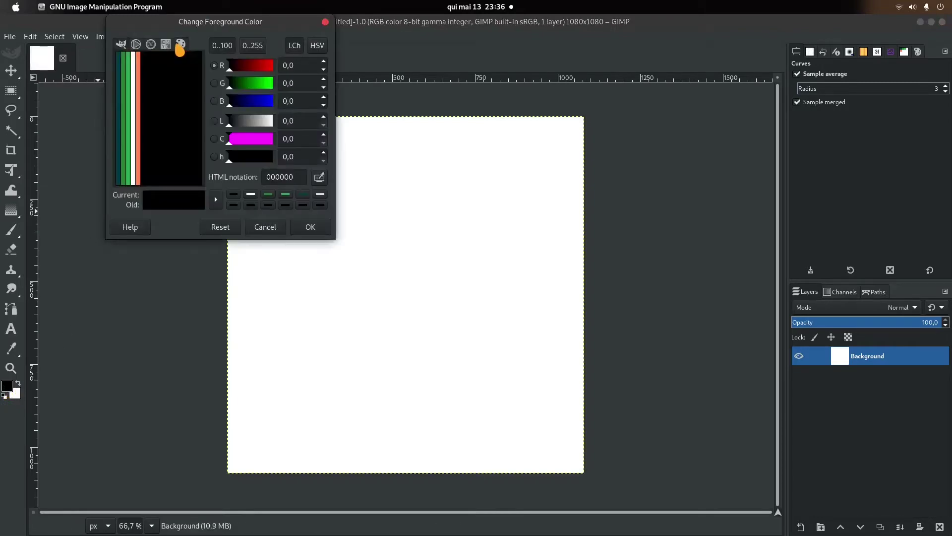
{"action": "left_click", "coordinate": [121, 45]}
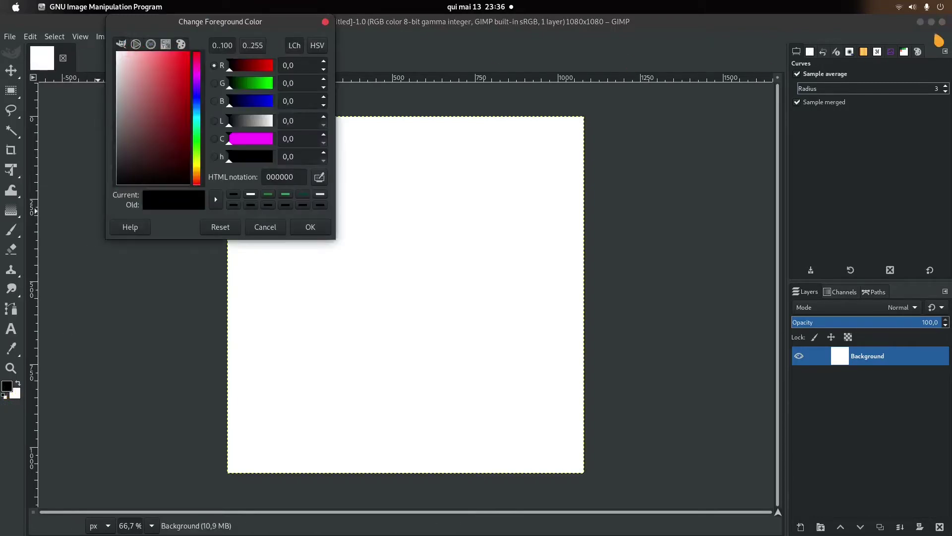
{"action": "left_click", "coordinate": [918, 56]}
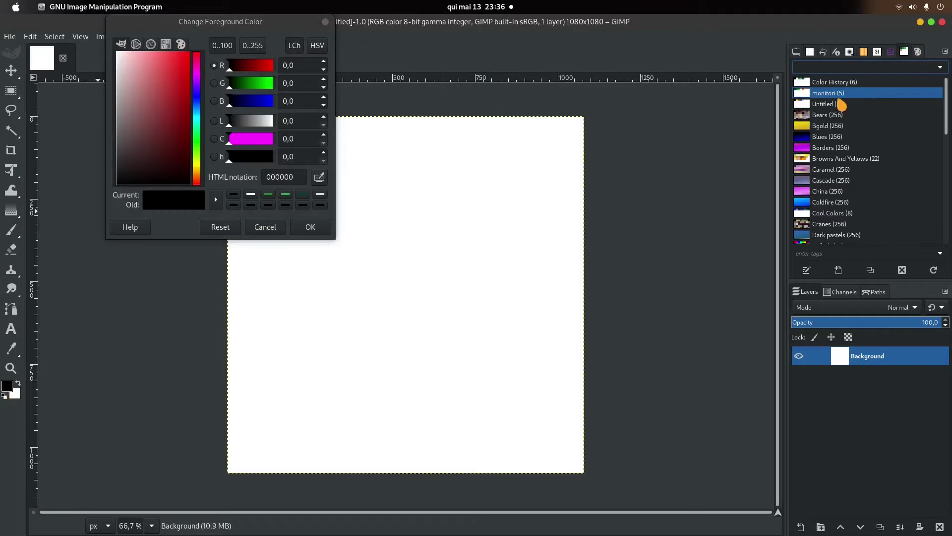
{"action": "left_click", "coordinate": [824, 105]}
{"action": "left_click", "coordinate": [180, 44]}
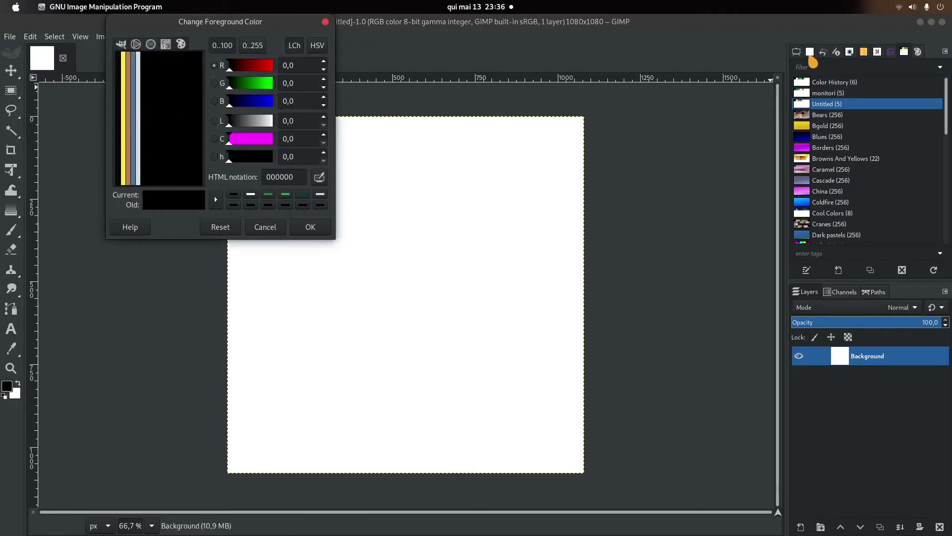
{"action": "left_click", "coordinate": [799, 54]}
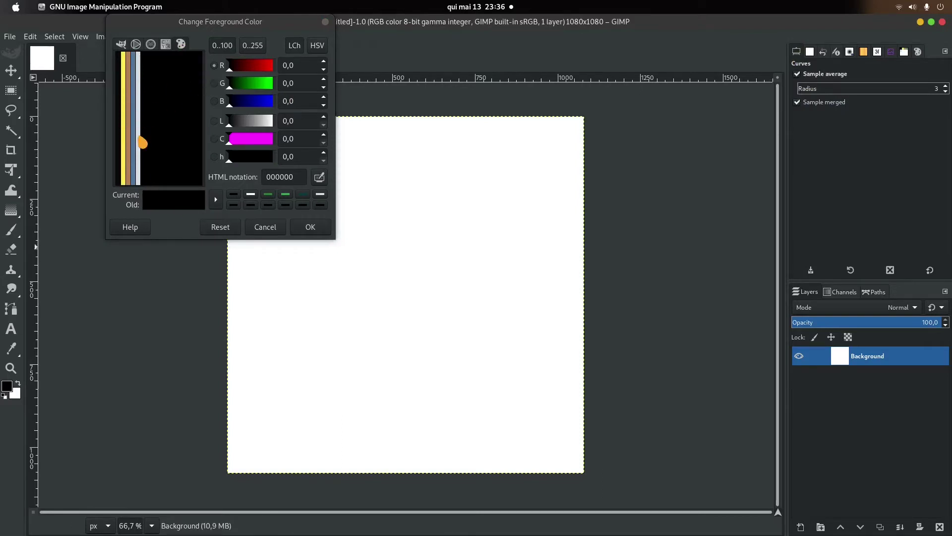
{"action": "key", "text": "Return"}
Add a transparent layer, hide Background, and fill the new layer with the blue
{"action": "left_click", "coordinate": [800, 527]}
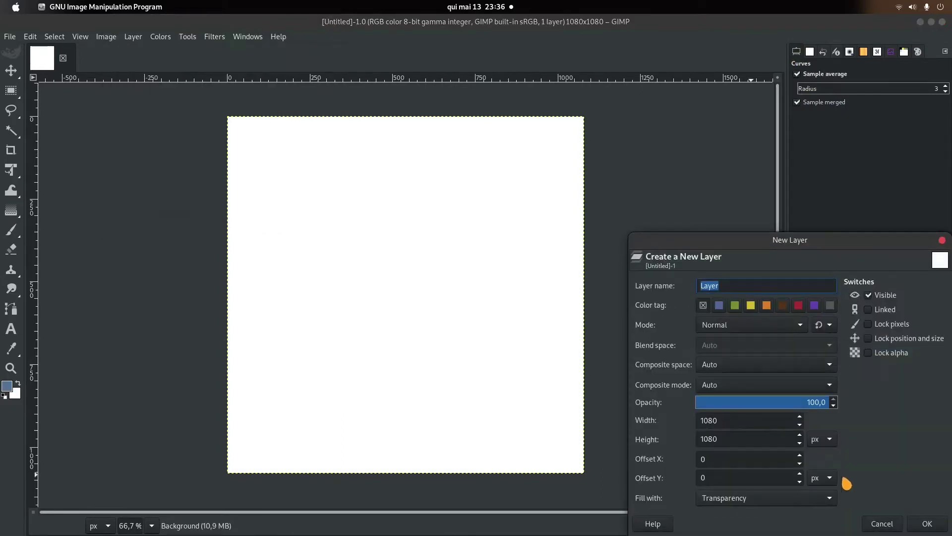
{"action": "left_click", "coordinate": [923, 529]}
{"action": "left_click", "coordinate": [799, 375]}
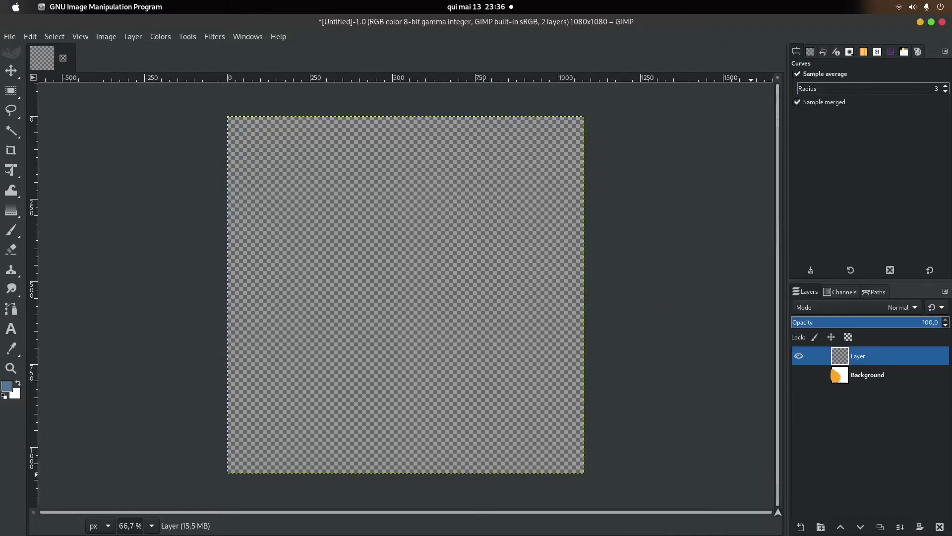
{"action": "left_click_drag", "start_coordinate": [6, 386], "coordinate": [397, 233]}
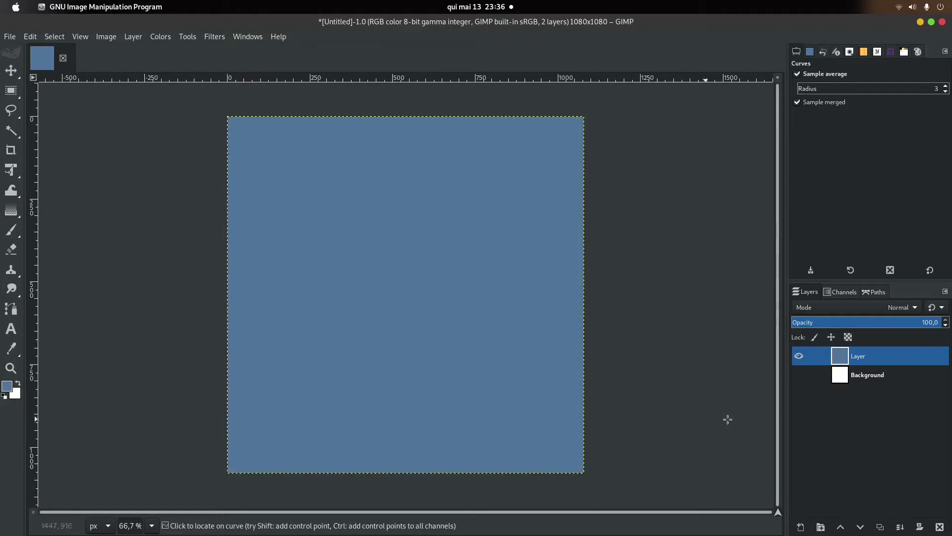
{"action": "left_click", "coordinate": [216, 40]}
{"action": "mouse_move", "coordinate": [272, 91]}
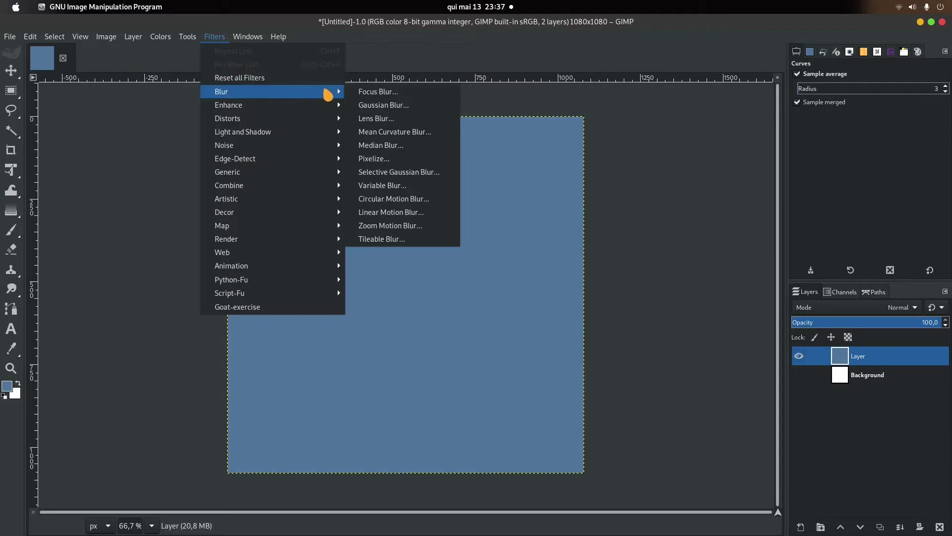
Pixelize the blue layer into Round 63×63 blocks, offset 128/132, size ratio 0,107
{"action": "left_click", "coordinate": [406, 159]}
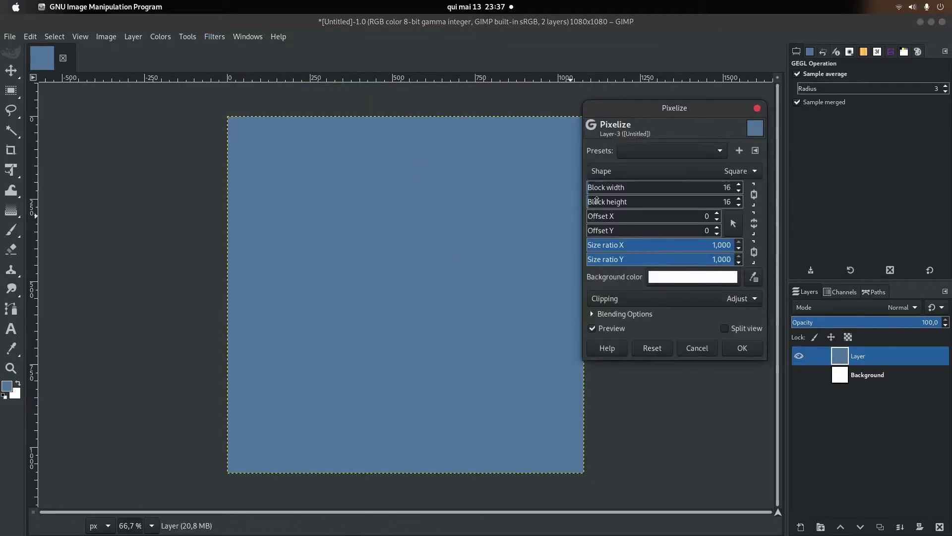
{"action": "left_click_drag", "start_coordinate": [596, 190], "coordinate": [601, 192]}
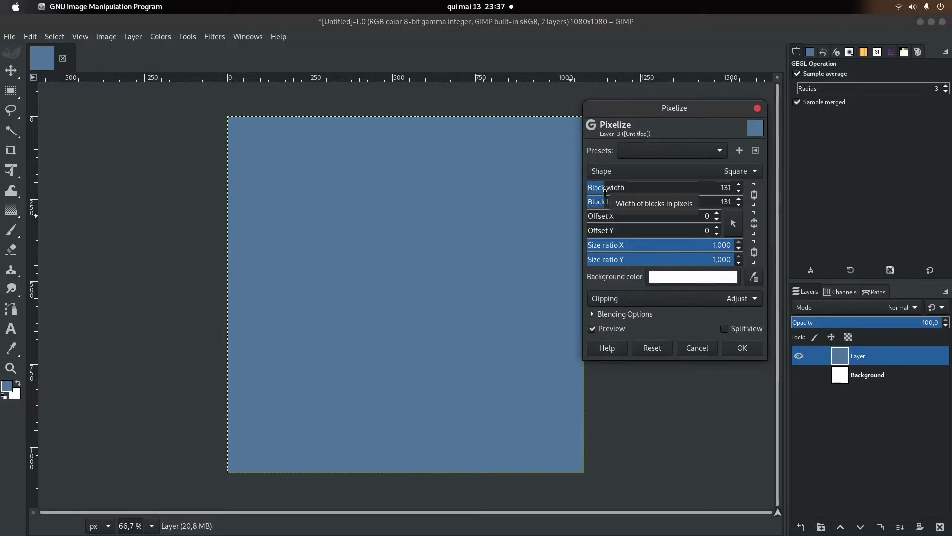
{"action": "left_click", "coordinate": [609, 213]}
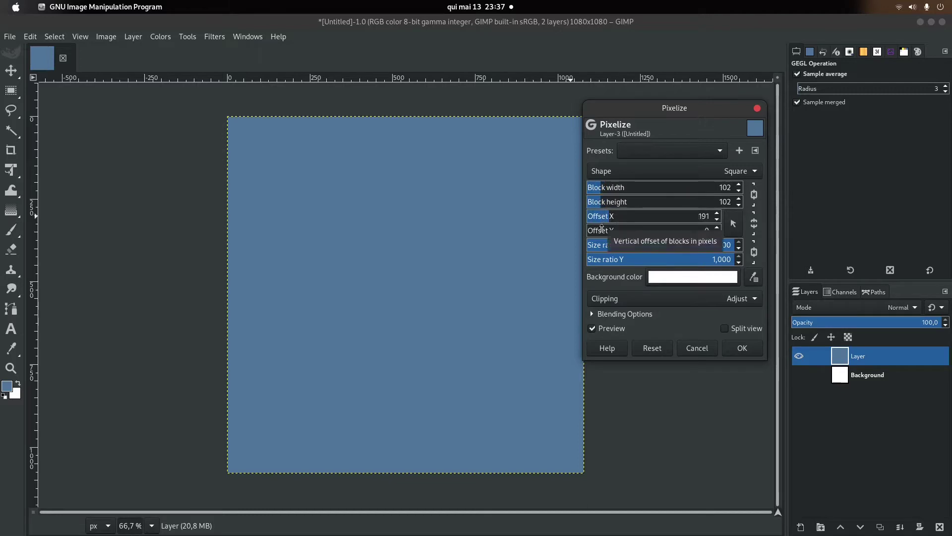
{"action": "left_click", "coordinate": [613, 228]}
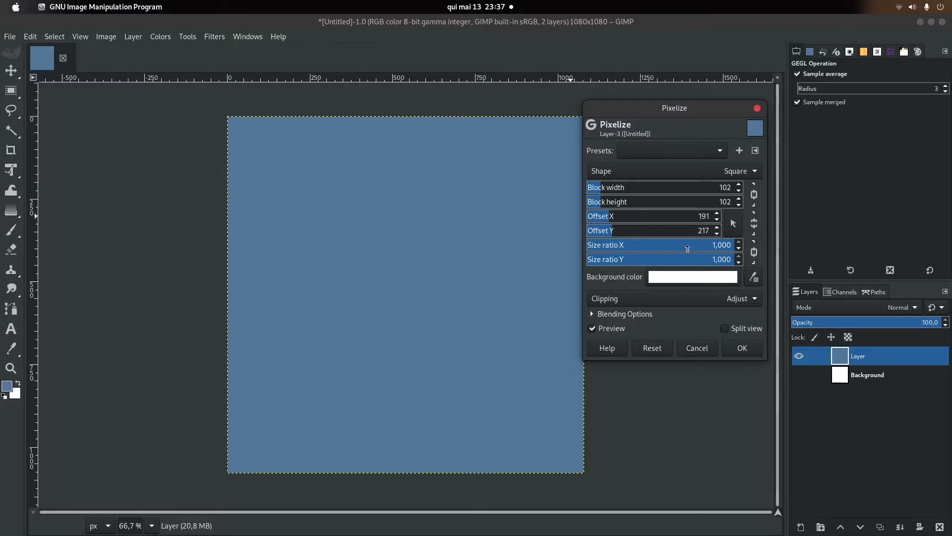
{"action": "mouse_move", "coordinate": [687, 248]}
{"action": "left_mouse_down"}
{"action": "mouse_move", "coordinate": [613, 264]}
{"action": "mouse_move", "coordinate": [637, 259]}
{"action": "left_mouse_up"}
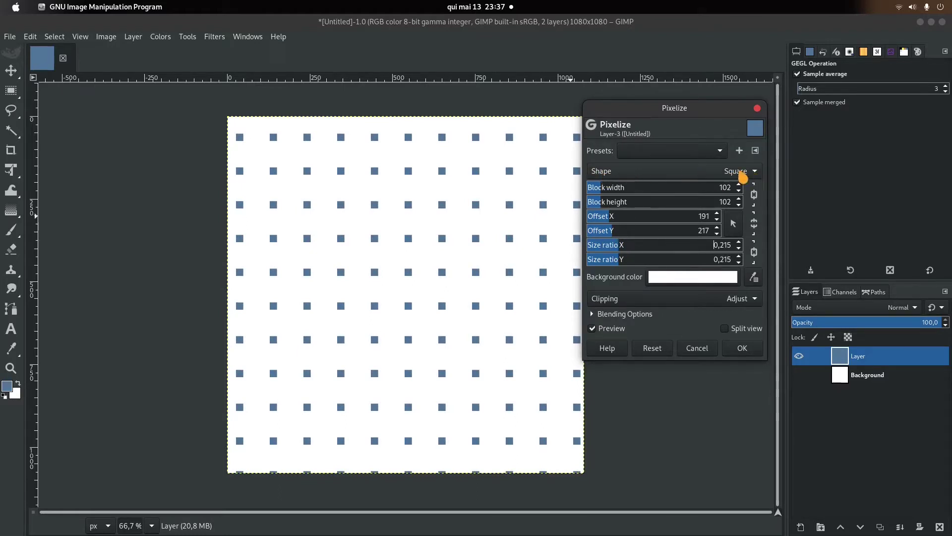
{"action": "left_click", "coordinate": [721, 177]}
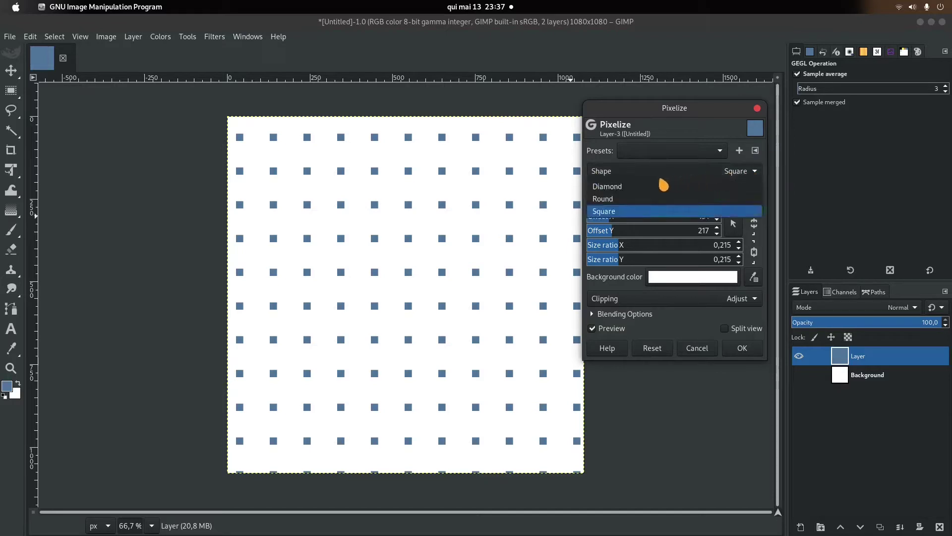
{"action": "left_click", "coordinate": [645, 186]}
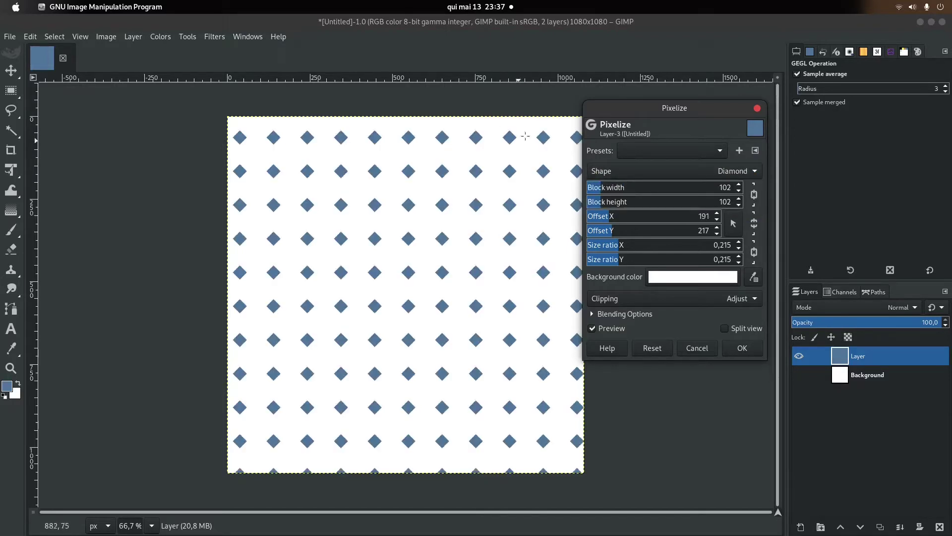
{"action": "left_click", "coordinate": [725, 174]}
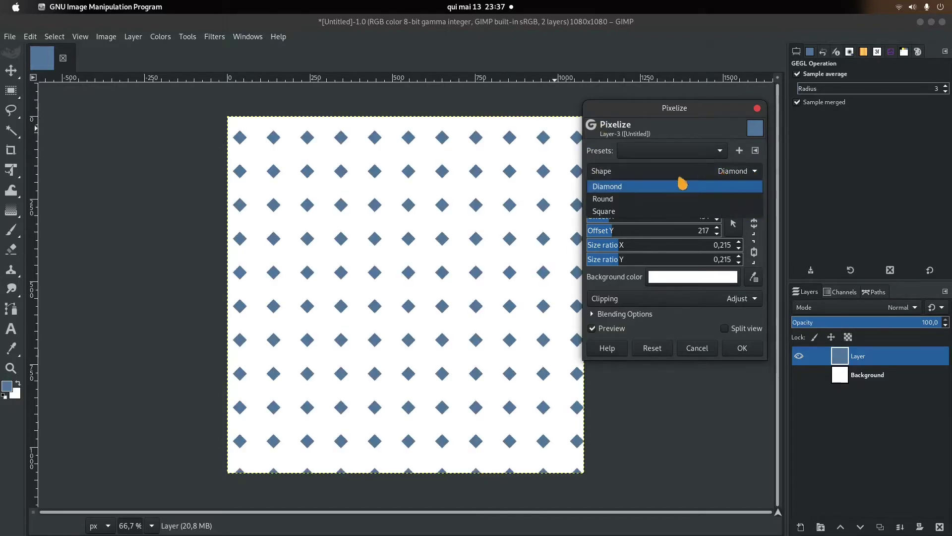
{"action": "left_click", "coordinate": [614, 201]}
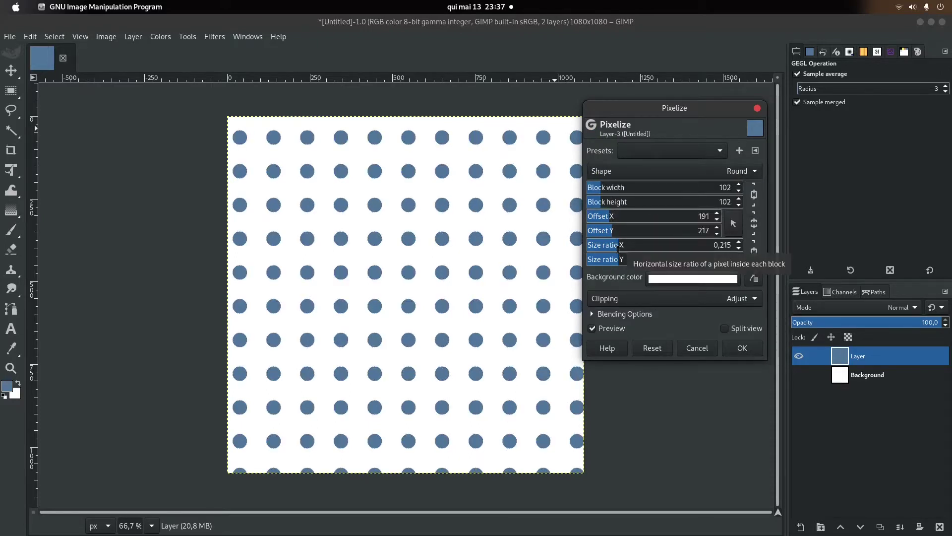
{"action": "mouse_move", "coordinate": [618, 246]}
{"action": "left_mouse_down"}
{"action": "mouse_move", "coordinate": [599, 258]}
{"action": "mouse_move", "coordinate": [595, 234]}
{"action": "left_mouse_up"}
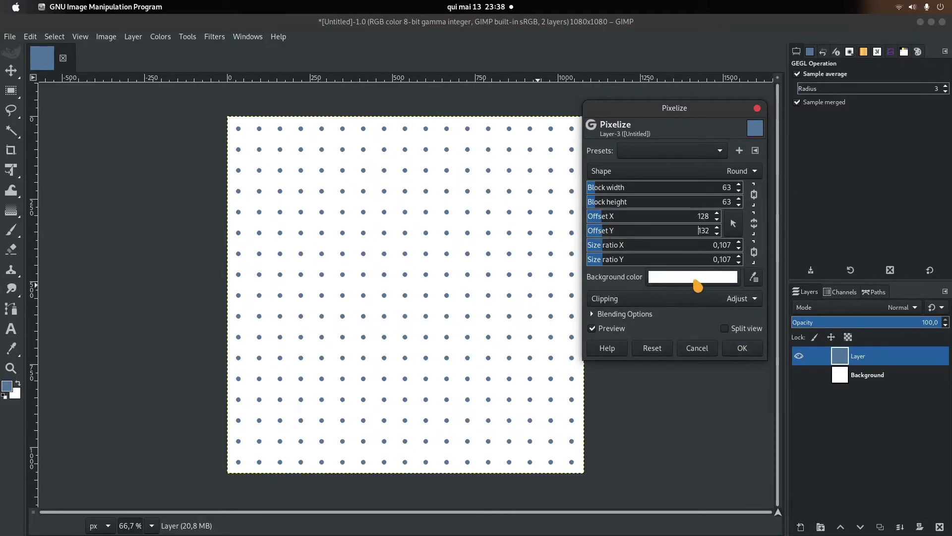
Set the Pixelize background colour's alpha to 0 for full transparency
{"action": "left_click", "coordinate": [685, 277]}
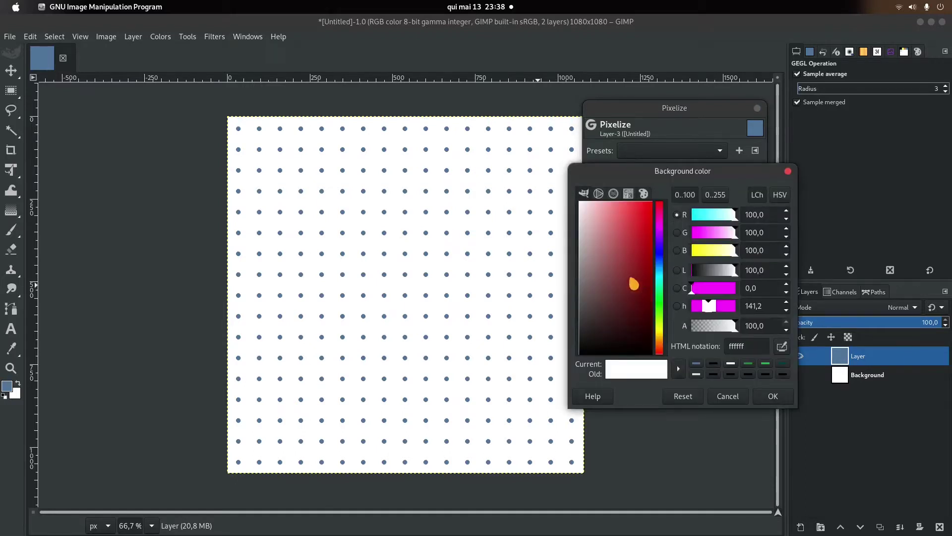
{"action": "left_click", "coordinate": [644, 193]}
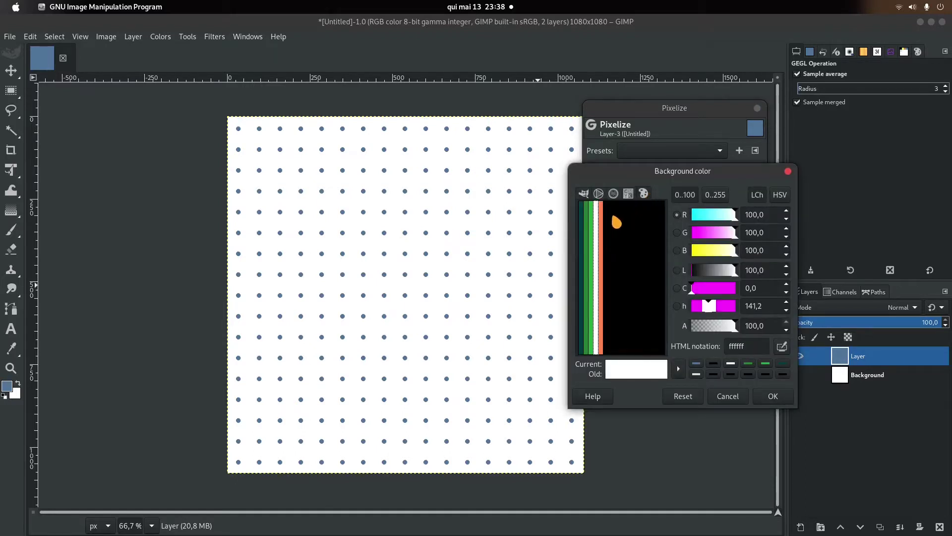
{"action": "left_click", "coordinate": [603, 237]}
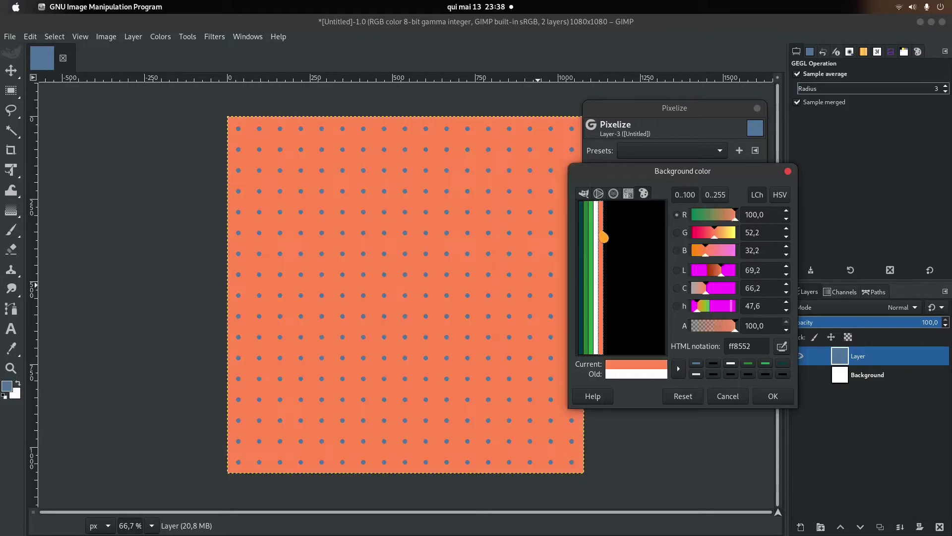
{"action": "left_click", "coordinate": [596, 236]}
{"action": "left_click", "coordinate": [583, 228]}
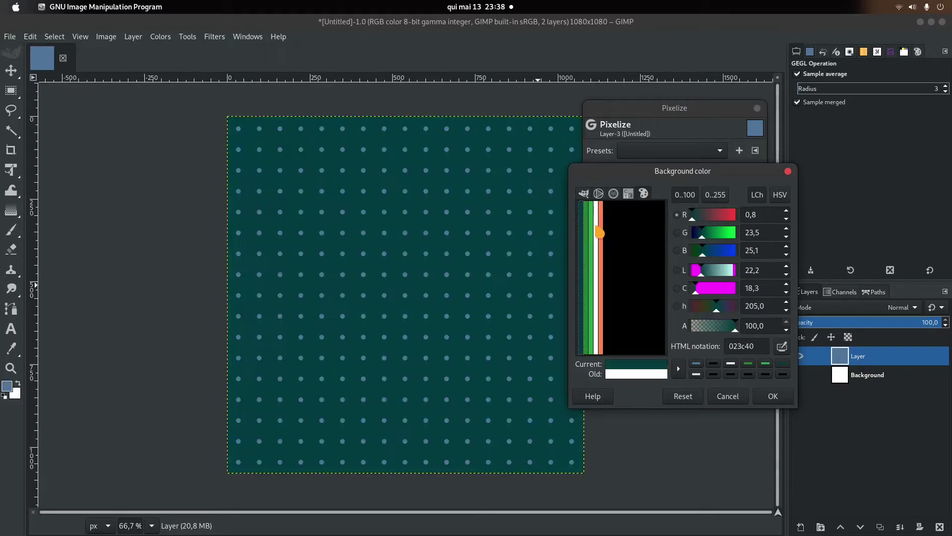
{"action": "left_click", "coordinate": [591, 234]}
{"action": "left_click", "coordinate": [584, 193]}
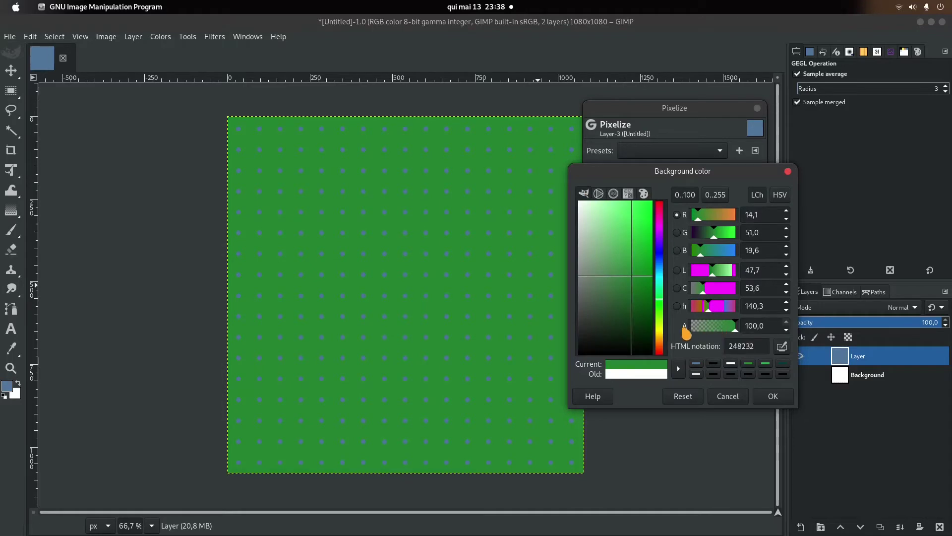
{"action": "mouse_move", "coordinate": [687, 328]}
{"action": "left_mouse_down"}
{"action": "mouse_move", "coordinate": [733, 331]}
{"action": "mouse_move", "coordinate": [687, 330]}
{"action": "left_mouse_up"}
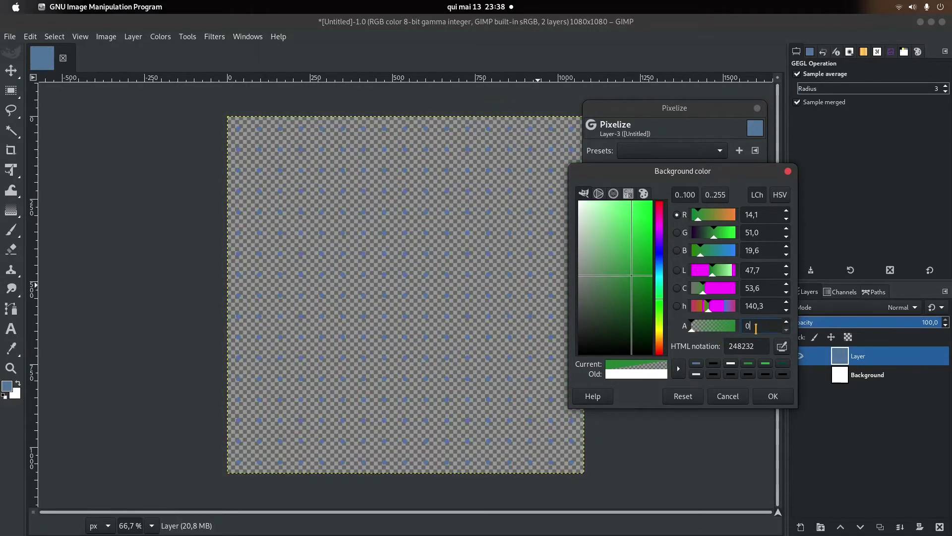
{"action": "left_click", "coordinate": [774, 396]}
Apply Pixelize, then show and select the white Background layer
{"action": "left_click", "coordinate": [742, 349]}
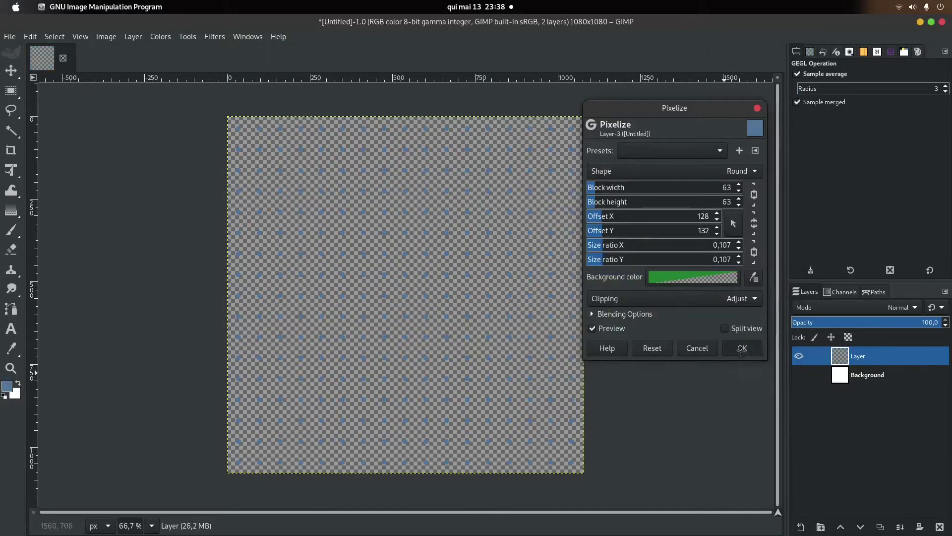
{"action": "left_click", "coordinate": [840, 378]}
{"action": "left_click", "coordinate": [799, 375]}
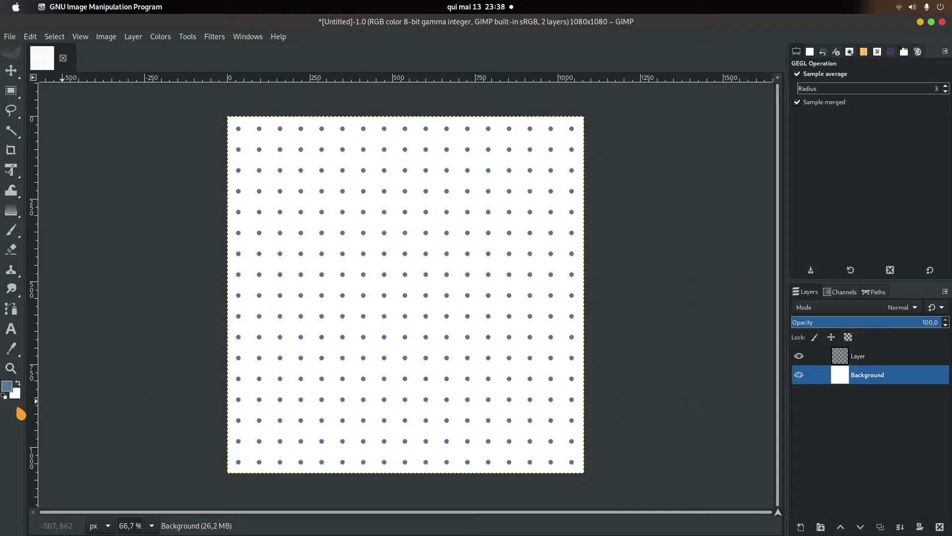
Fill the Background layer with light grey-blue, then pick a brown foreground colour
{"action": "left_click", "coordinate": [7, 386]}
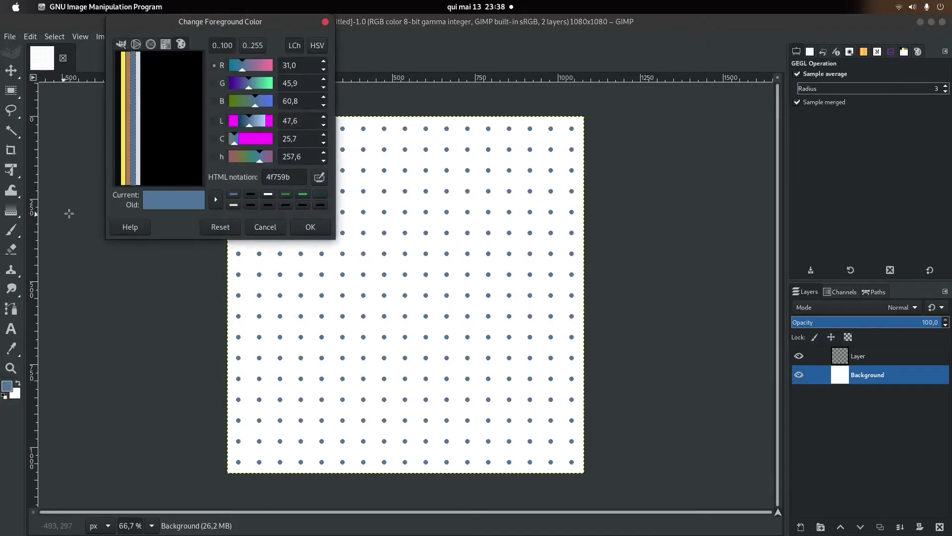
{"action": "left_click", "coordinate": [323, 232]}
{"action": "left_click_drag", "start_coordinate": [7, 386], "coordinate": [815, 382]}
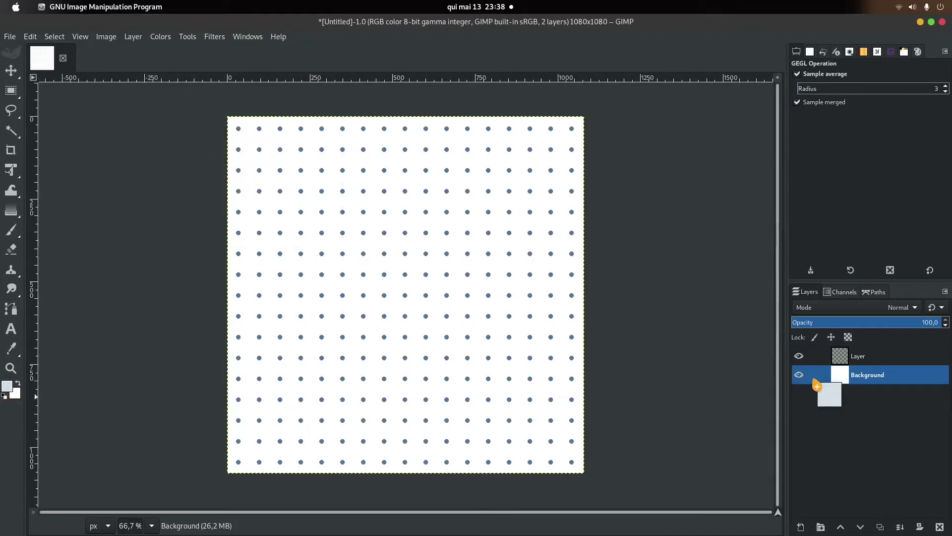
{"action": "left_click", "coordinate": [7, 386]}
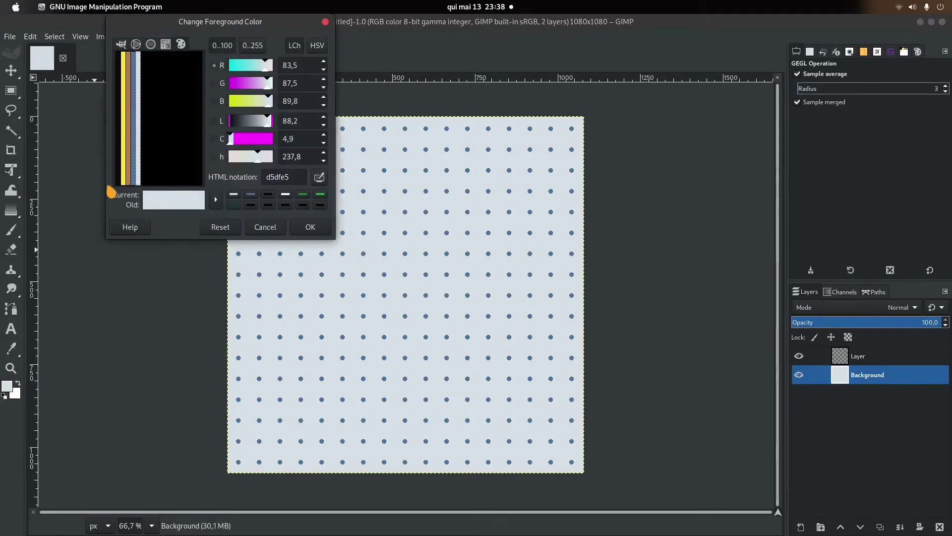
{"action": "left_click", "coordinate": [134, 137]}
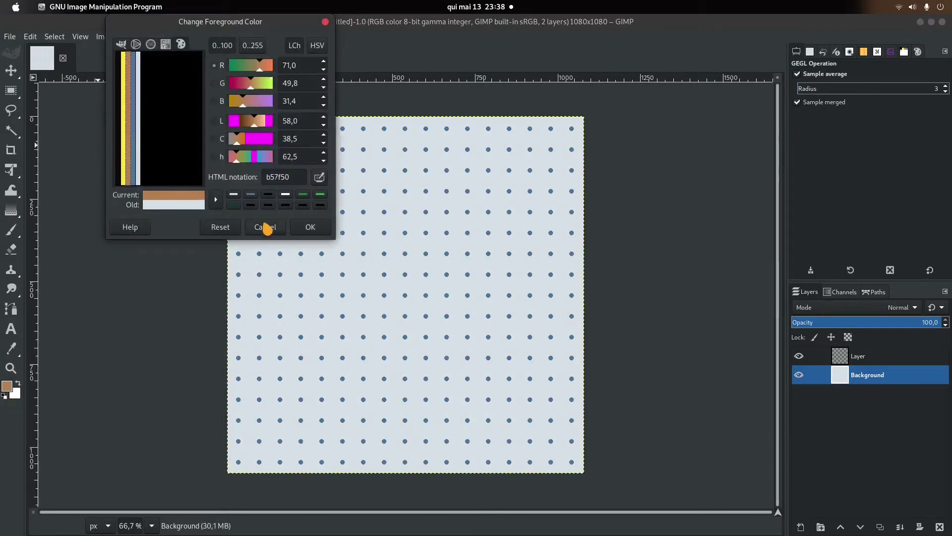
{"action": "left_click", "coordinate": [311, 226]}
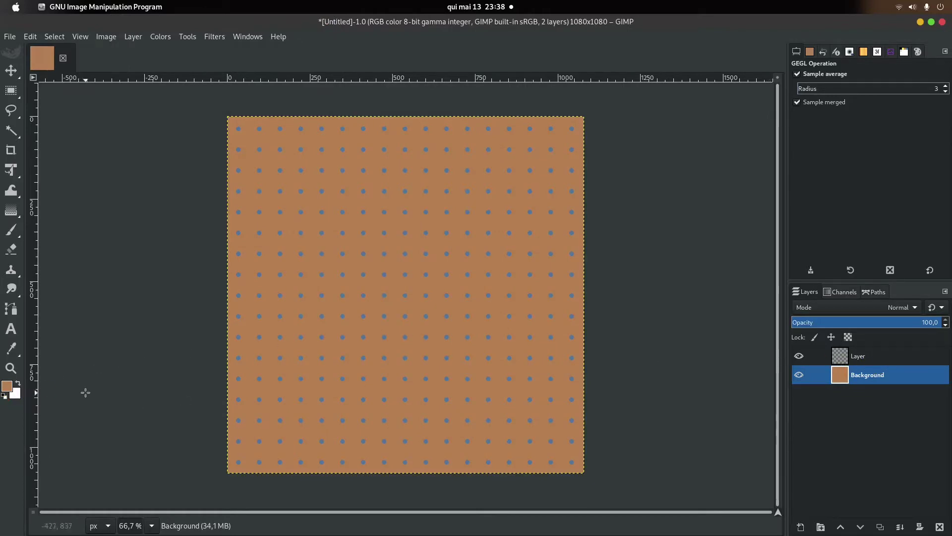
Pick a near-black foreground colour and fill the Background layer with it
{"action": "left_click", "coordinate": [11, 390]}
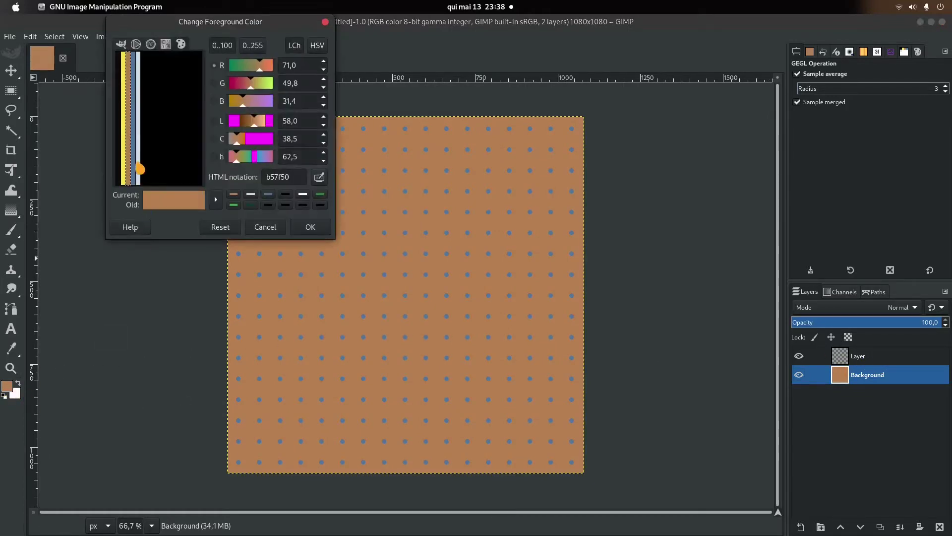
{"action": "left_click", "coordinate": [123, 153]}
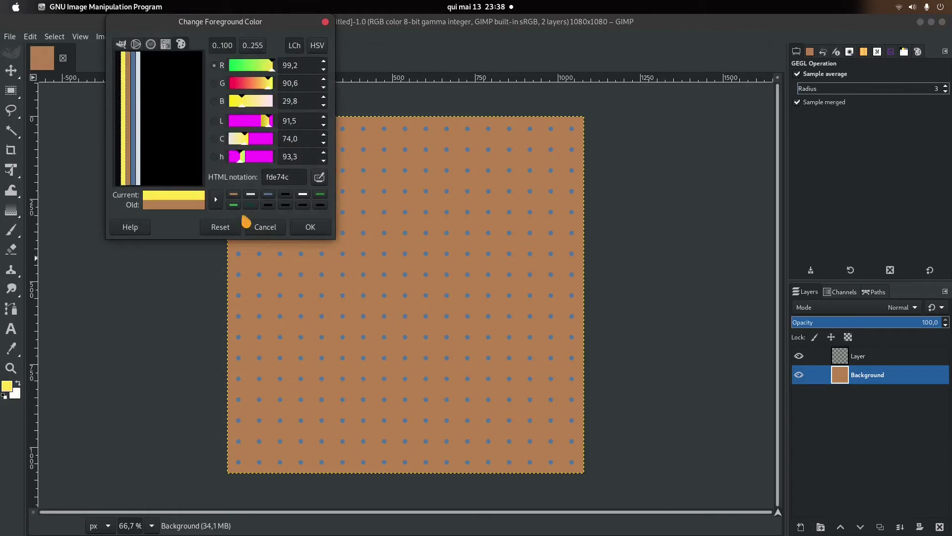
{"action": "left_click", "coordinate": [121, 159]}
{"action": "left_click", "coordinate": [298, 227]}
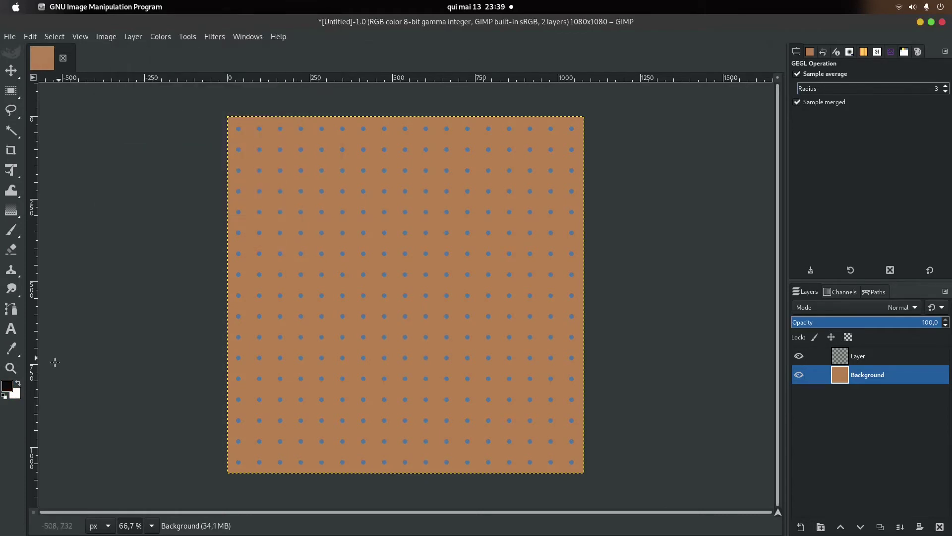
{"action": "left_click_drag", "start_coordinate": [12, 391], "coordinate": [502, 358]}
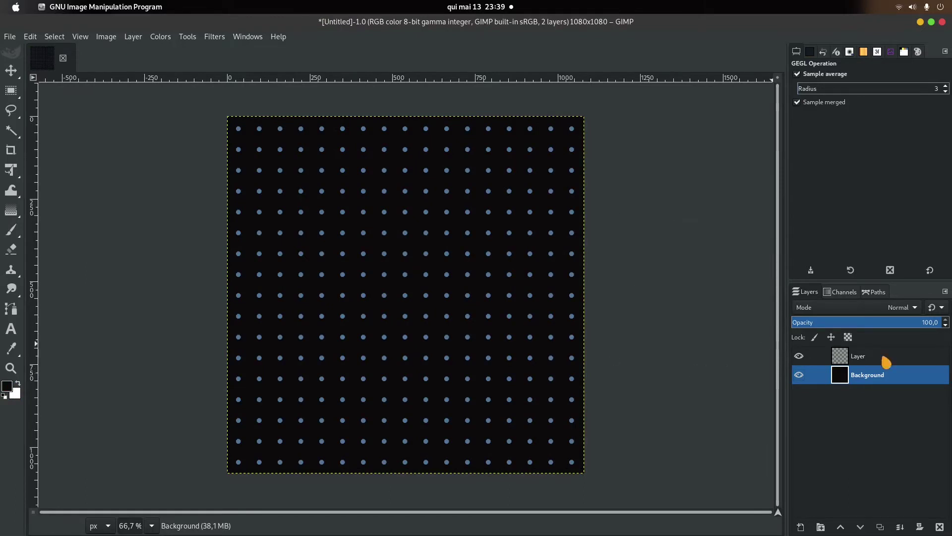
{"action": "left_click", "coordinate": [215, 38]}
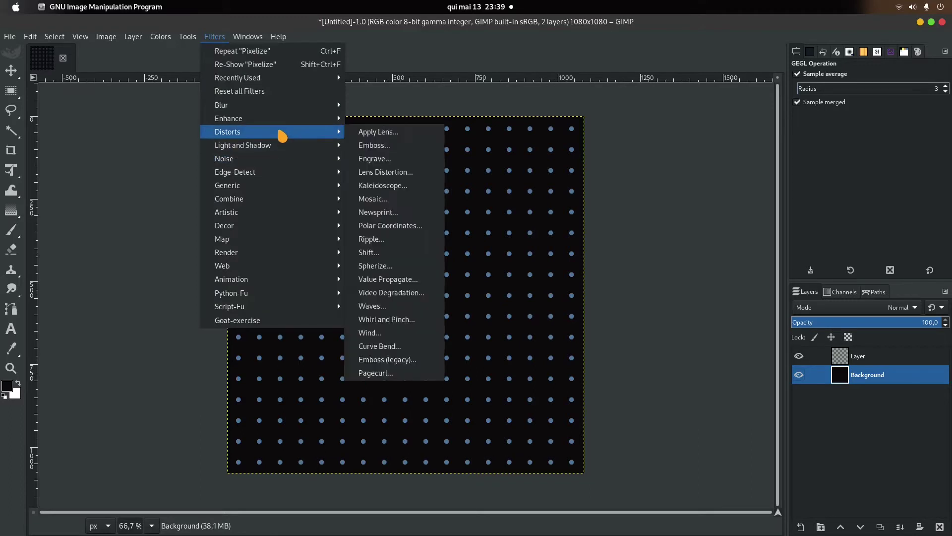
{"action": "mouse_move", "coordinate": [227, 132]}
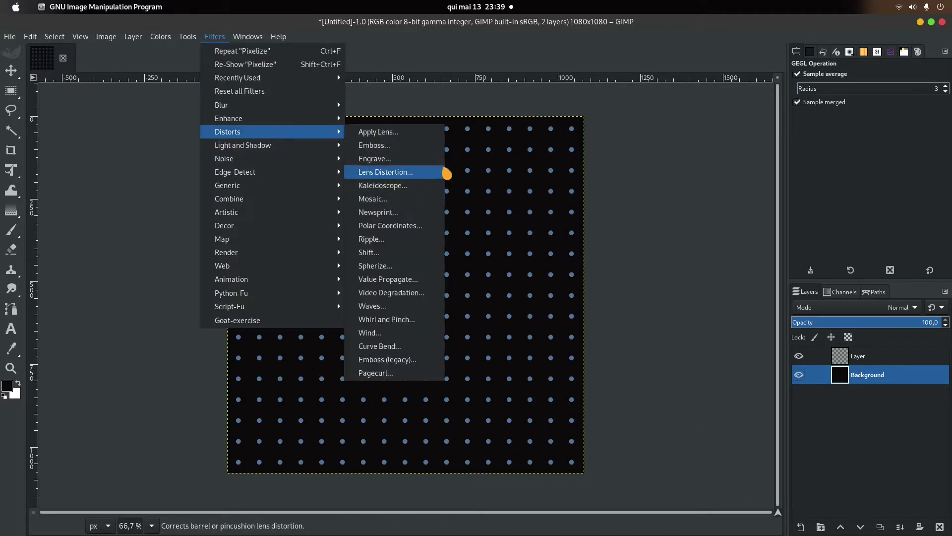
{"action": "left_click", "coordinate": [409, 173]}
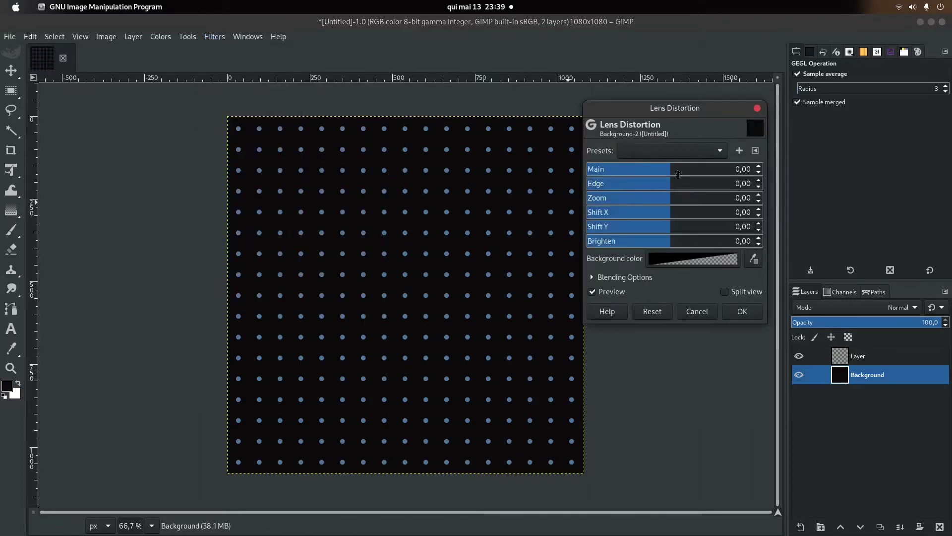
{"action": "left_click_drag", "start_coordinate": [675, 171], "coordinate": [679, 168]}
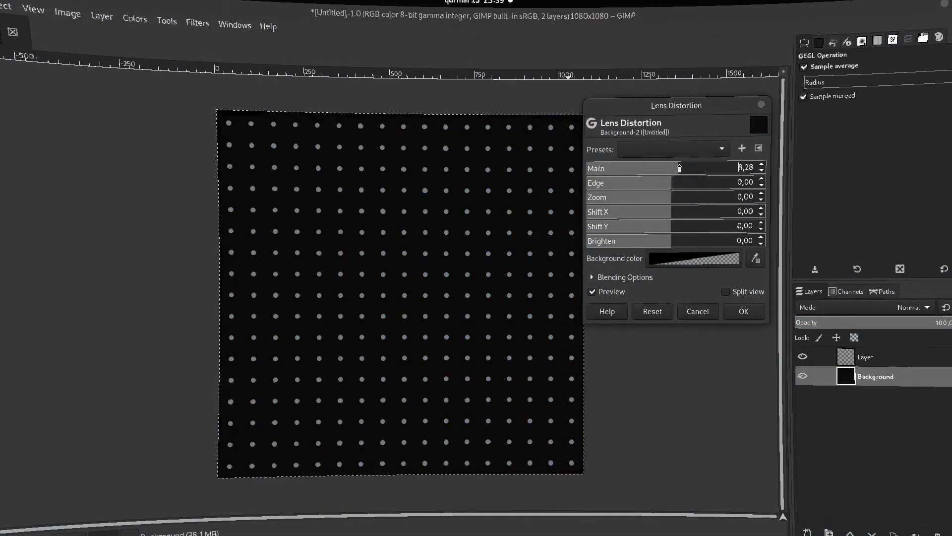
{"action": "left_click", "coordinate": [699, 313]}
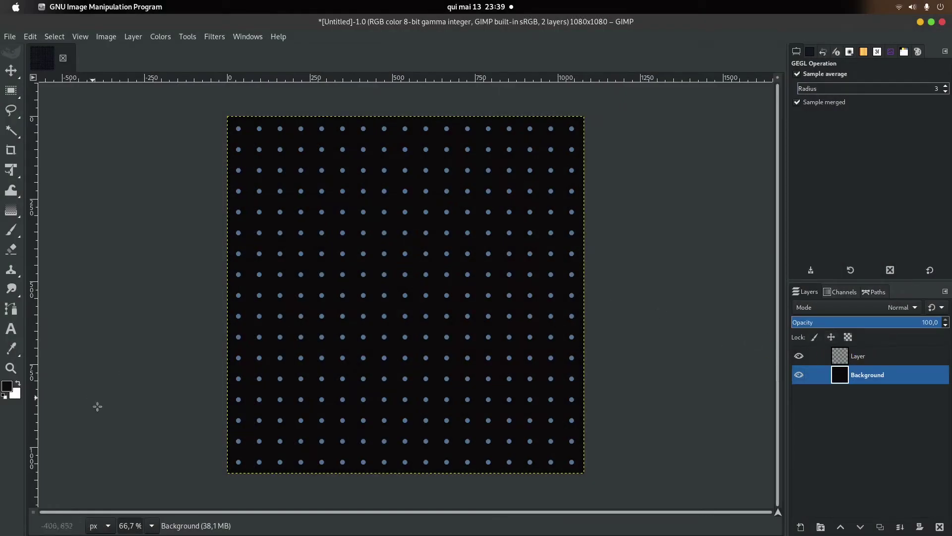
{"action": "left_click", "coordinate": [880, 361]}
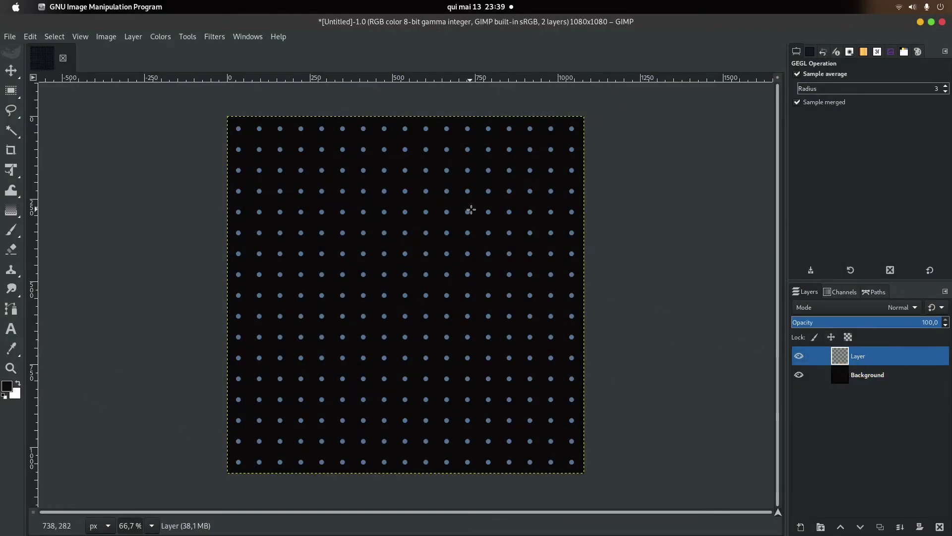
Preview Lens Distortion on the dots: Main -43,79, Zoom -2,96, Shift X 30,18, Brighten -21,30
{"action": "left_click", "coordinate": [215, 40]}
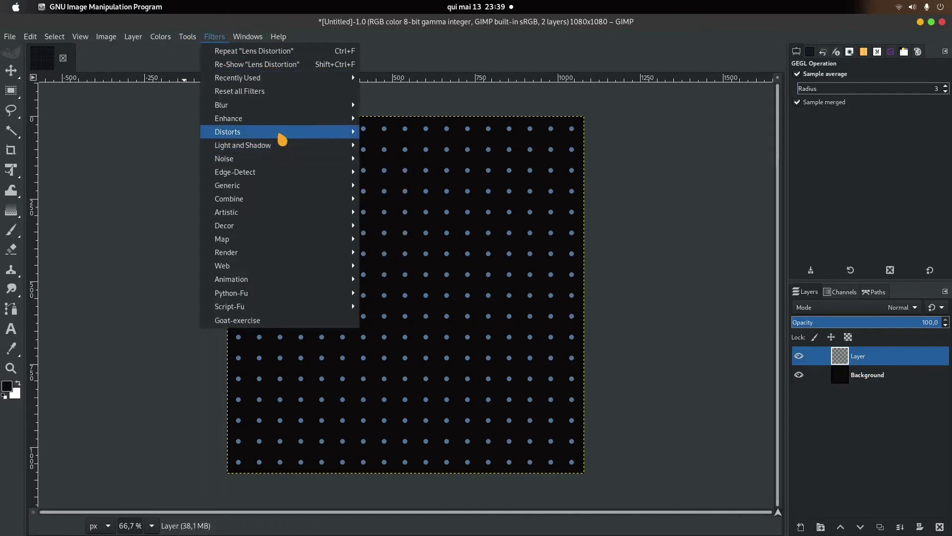
{"action": "left_click", "coordinate": [430, 179]}
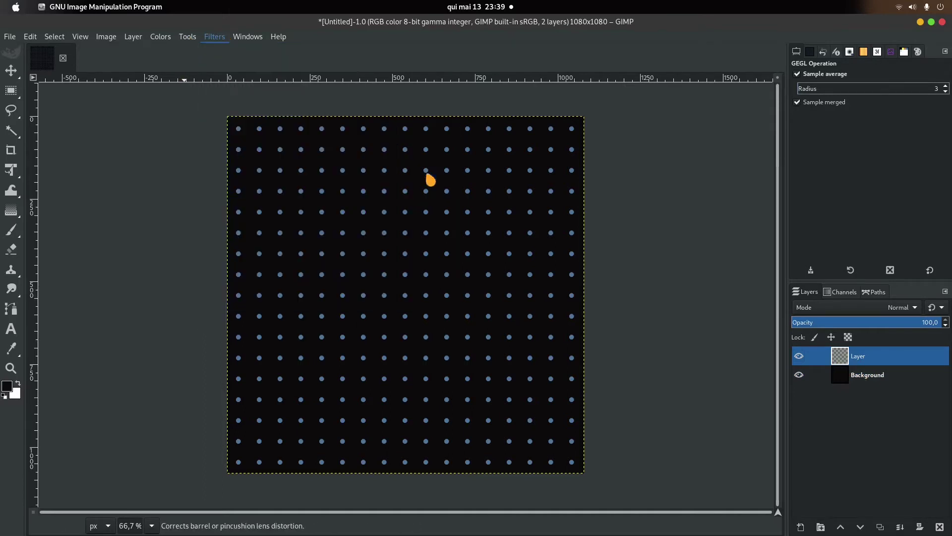
{"action": "mouse_move", "coordinate": [673, 171]}
{"action": "left_mouse_down"}
{"action": "mouse_move", "coordinate": [632, 173]}
{"action": "mouse_move", "coordinate": [692, 183]}
{"action": "mouse_move", "coordinate": [664, 190]}
{"action": "left_mouse_up"}
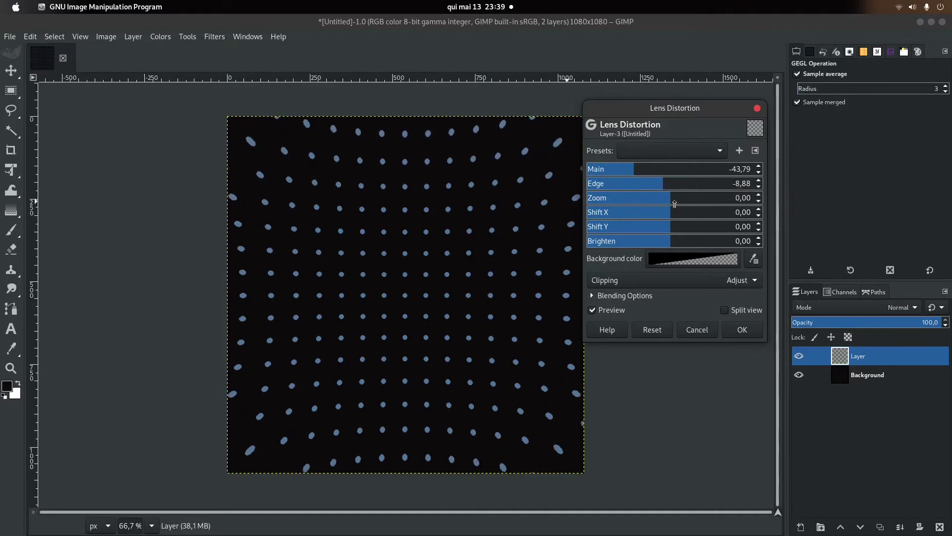
{"action": "mouse_move", "coordinate": [670, 198]}
{"action": "left_mouse_down"}
{"action": "mouse_move", "coordinate": [689, 199]}
{"action": "mouse_move", "coordinate": [677, 206]}
{"action": "mouse_move", "coordinate": [677, 227]}
{"action": "mouse_move", "coordinate": [697, 216]}
{"action": "mouse_move", "coordinate": [658, 228]}
{"action": "mouse_move", "coordinate": [706, 237]}
{"action": "mouse_move", "coordinate": [657, 243]}
{"action": "left_mouse_up"}
{"action": "left_click", "coordinate": [669, 241]}
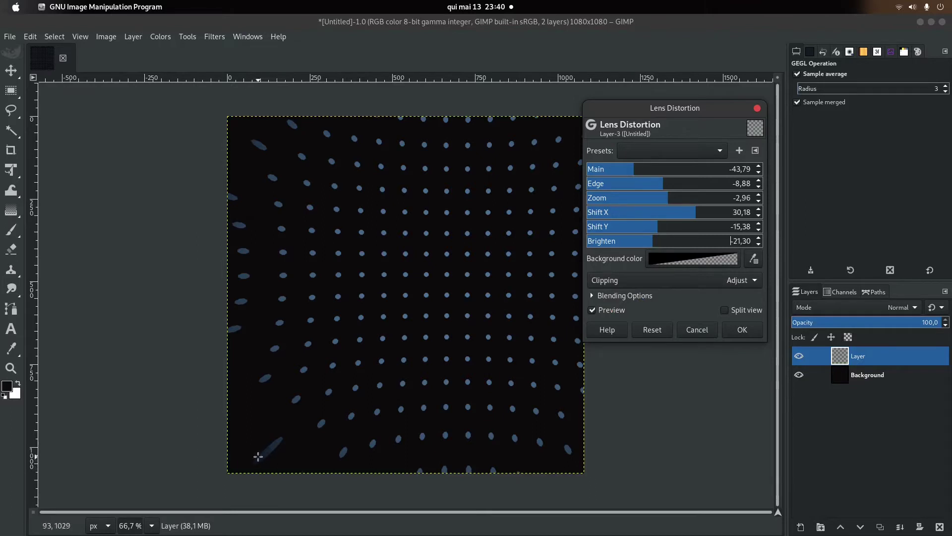
Make the lens distortion's black background colour fully transparent and apply the distortion
{"action": "left_click", "coordinate": [711, 268]}
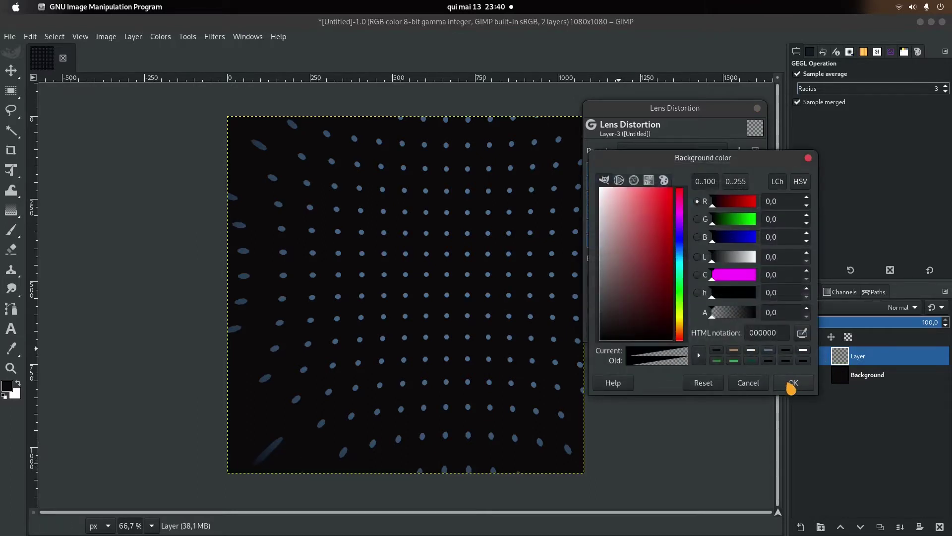
{"action": "left_click", "coordinate": [761, 387]}
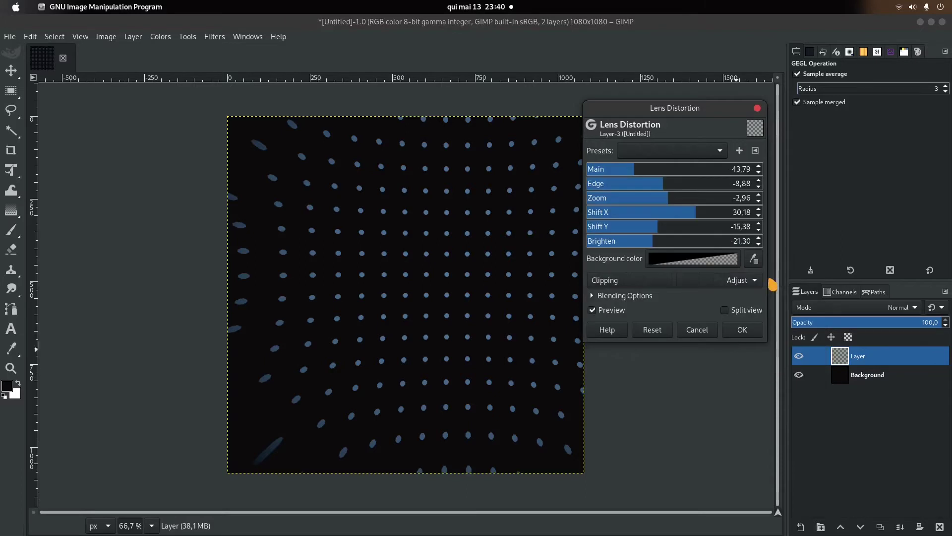
{"action": "left_click", "coordinate": [699, 260]}
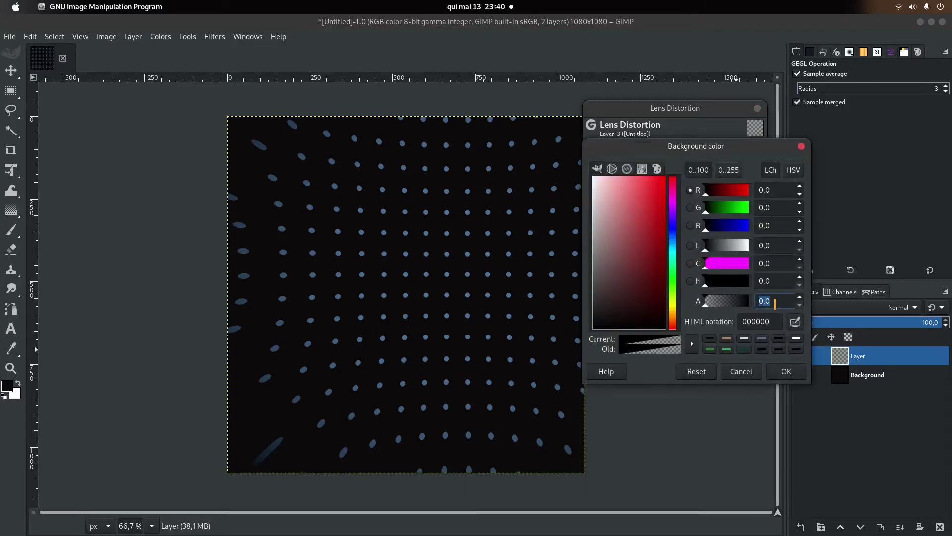
{"action": "type", "text": "100"}
{"action": "key", "text": "Return"}
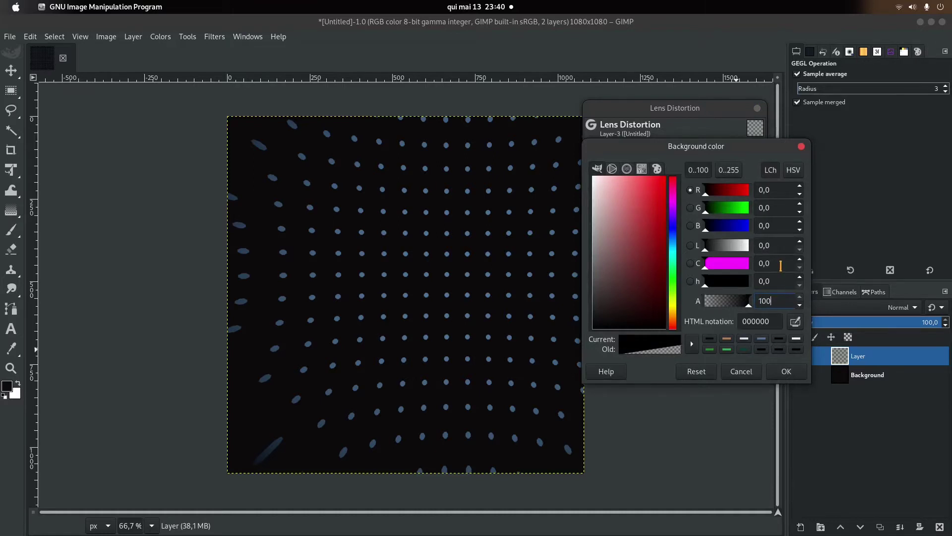
{"action": "key", "text": "Return"}
{"action": "left_click", "coordinate": [781, 372]}
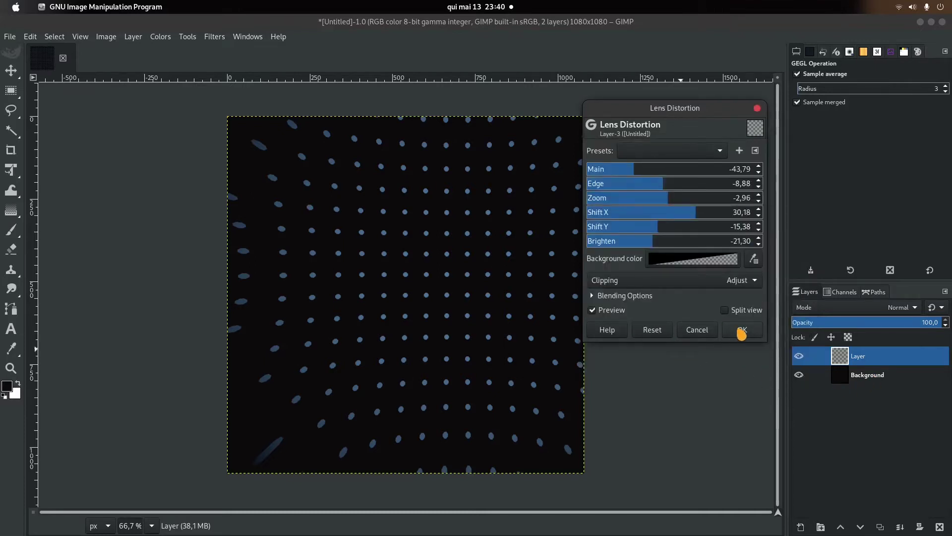
{"action": "left_click", "coordinate": [743, 329]}
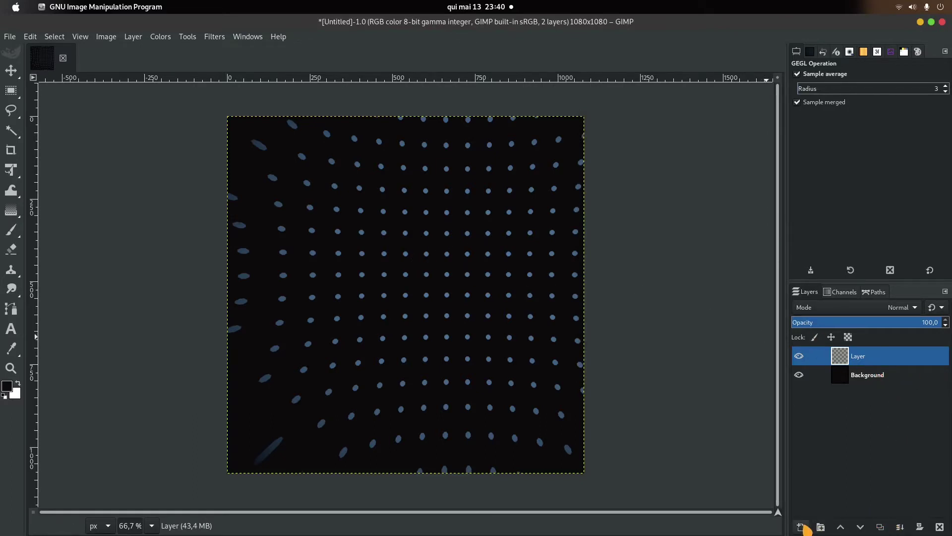
Add a white, fully opaque layer mask to the dot layer and select the Paintbrush
{"action": "right_click", "coordinate": [849, 362]}
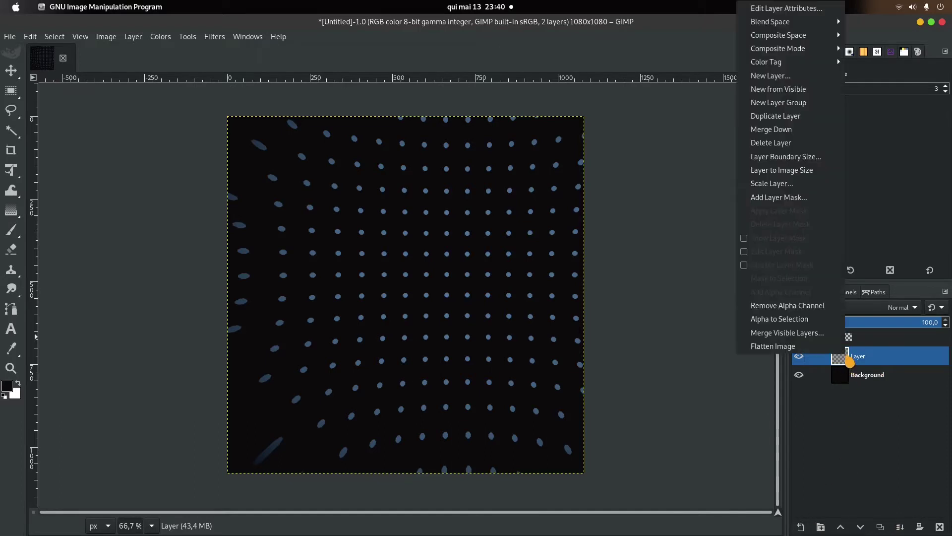
{"action": "left_click", "coordinate": [806, 198]}
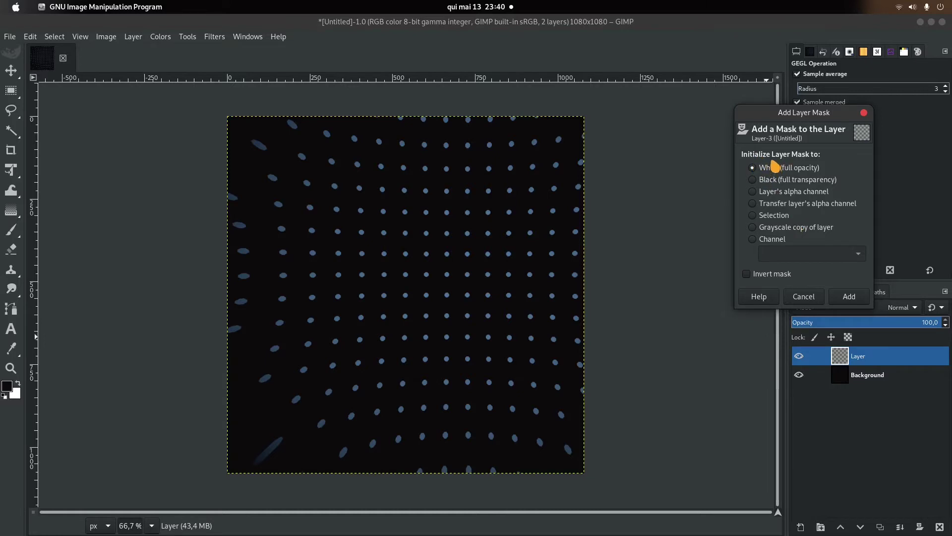
{"action": "left_click", "coordinate": [860, 301]}
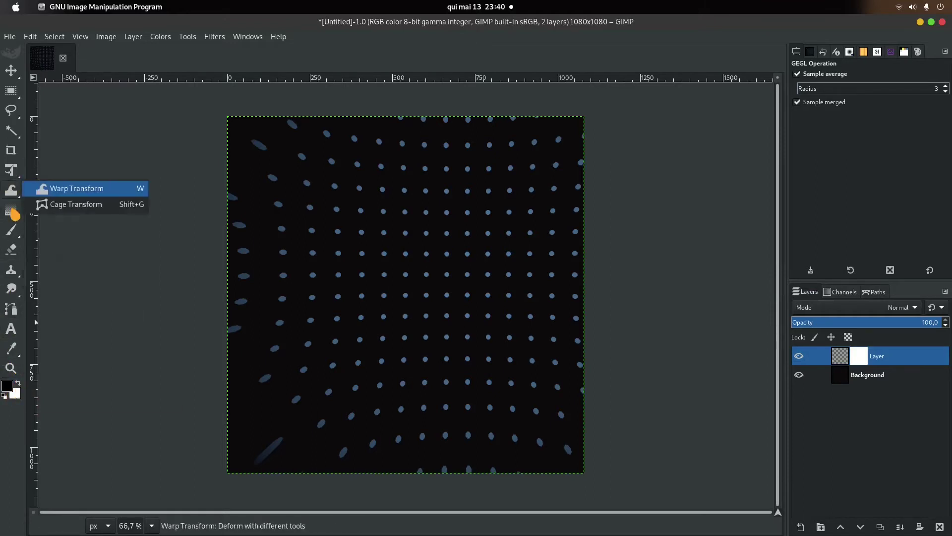
{"action": "left_click", "coordinate": [13, 233]}
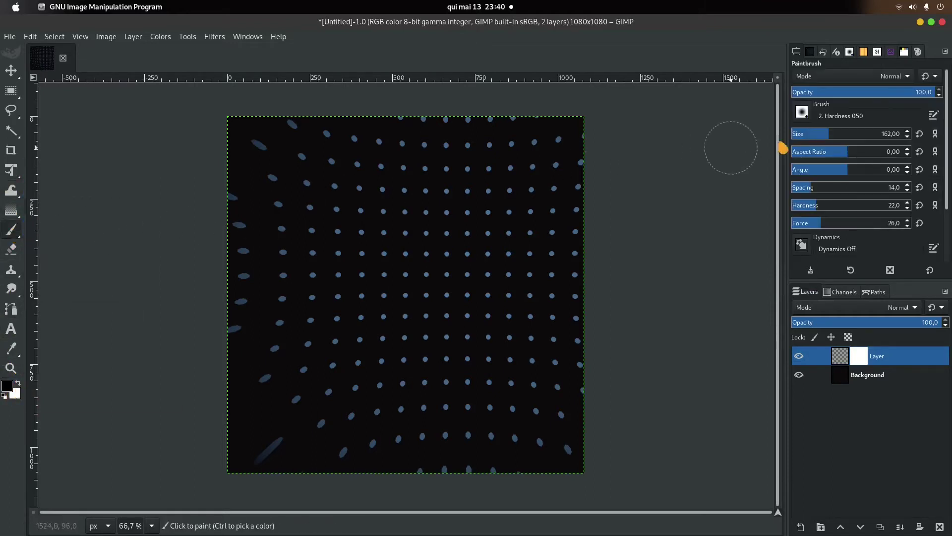
Make the dot layer's mask the active target and set the brush to size 517, hardness 9, force 10
{"action": "double_click", "coordinate": [862, 361]}
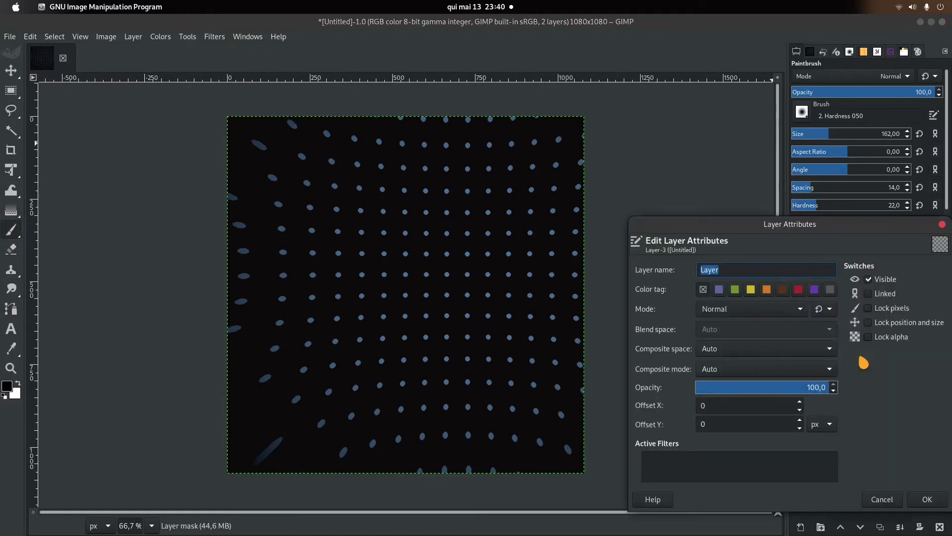
{"action": "left_click", "coordinate": [890, 500]}
{"action": "left_click", "coordinate": [840, 358]}
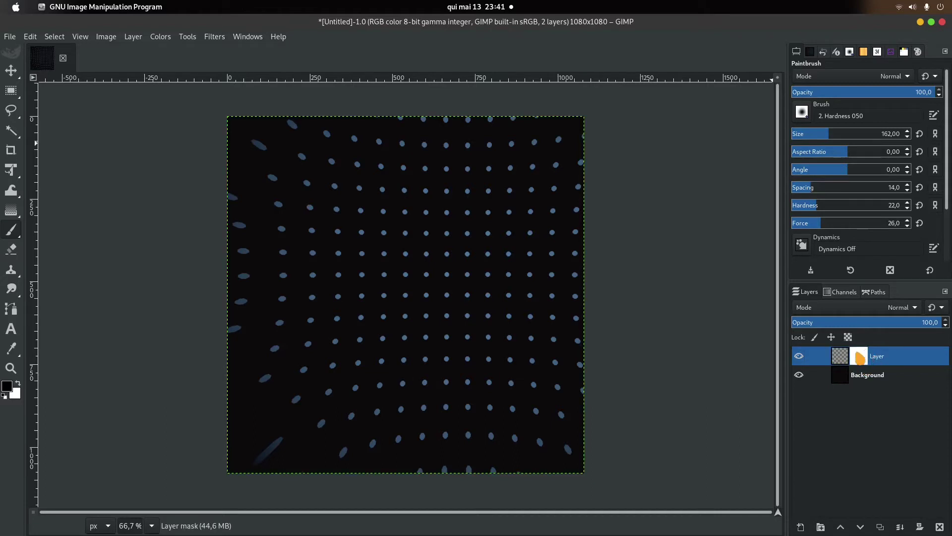
{"action": "left_click", "coordinate": [847, 365]}
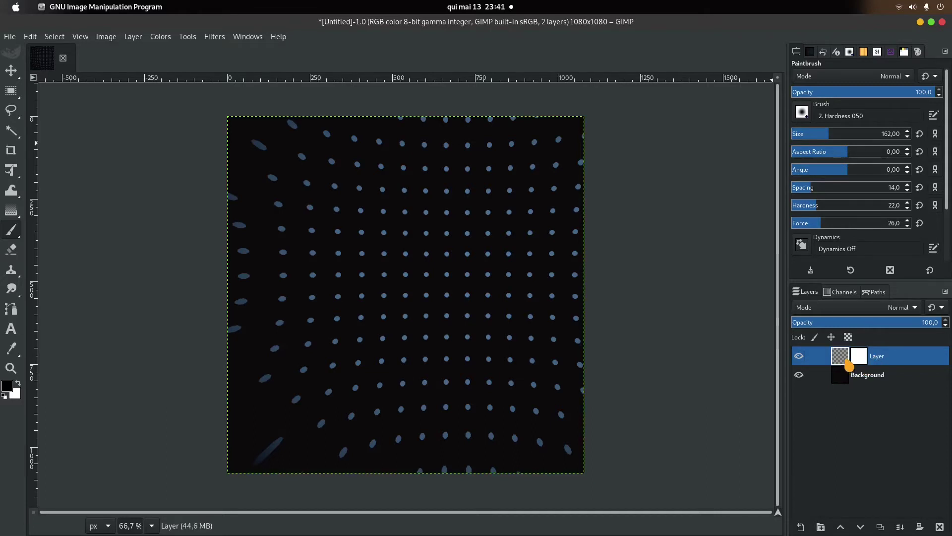
{"action": "left_click", "coordinate": [859, 356]}
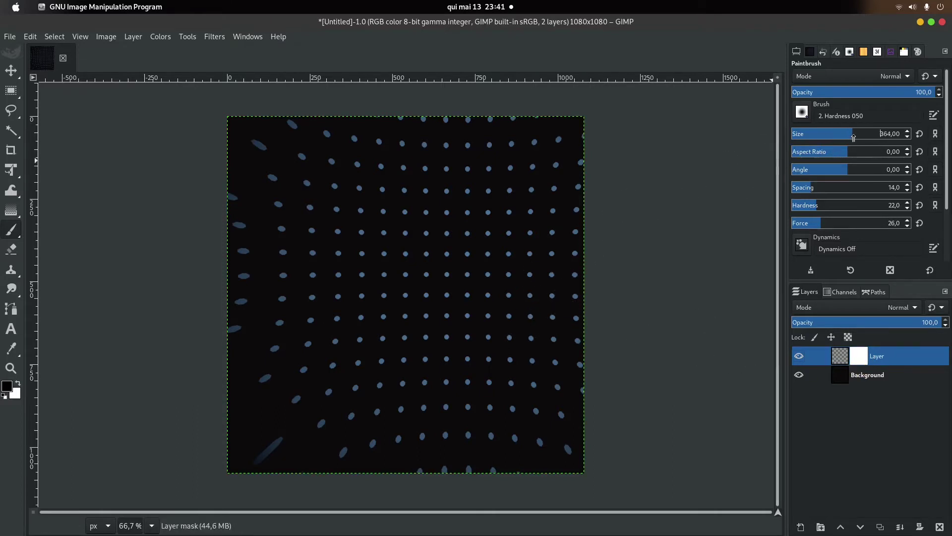
{"action": "left_click", "coordinate": [869, 134]}
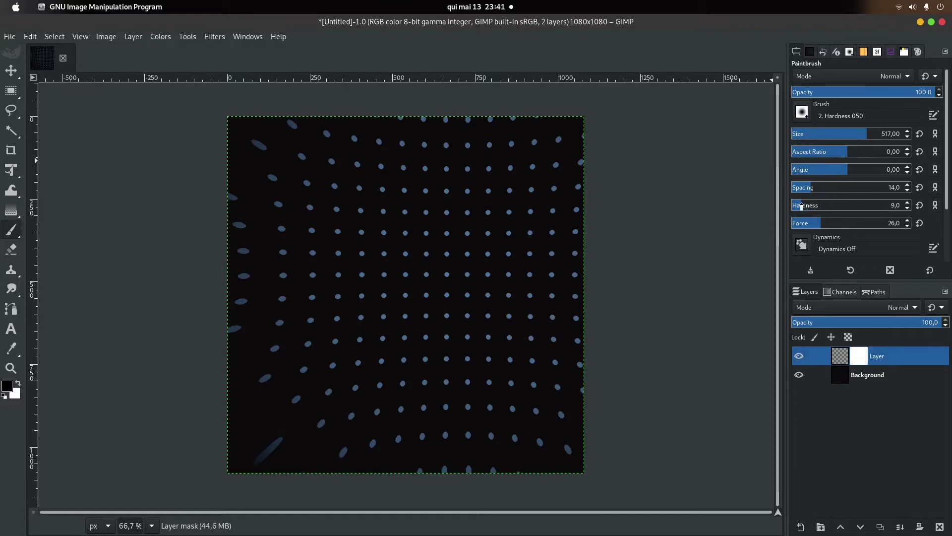
{"action": "left_click", "coordinate": [802, 224]}
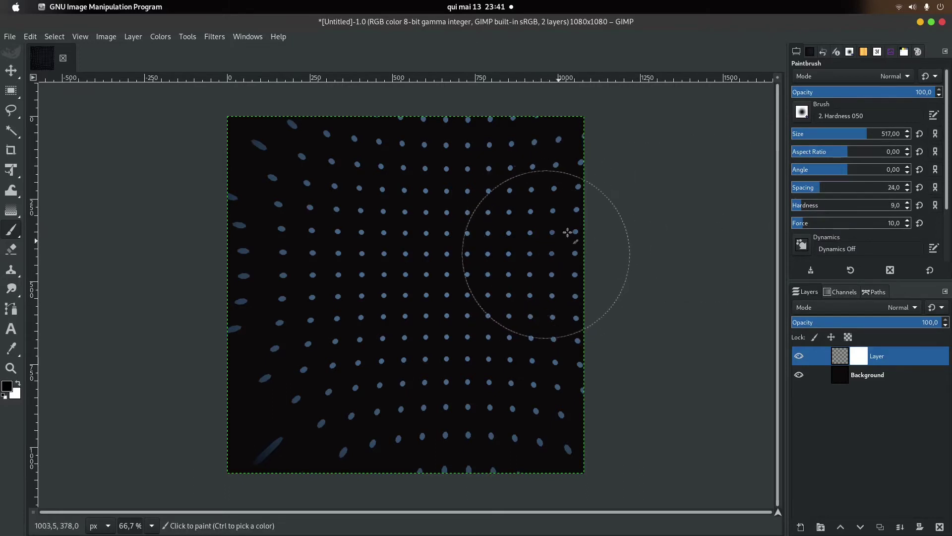
Paint soft black mask strokes over the right, centre-right, bottom and top dots, with spacing 15
{"action": "left_click_drag", "start_coordinate": [575, 218], "coordinate": [582, 199]}
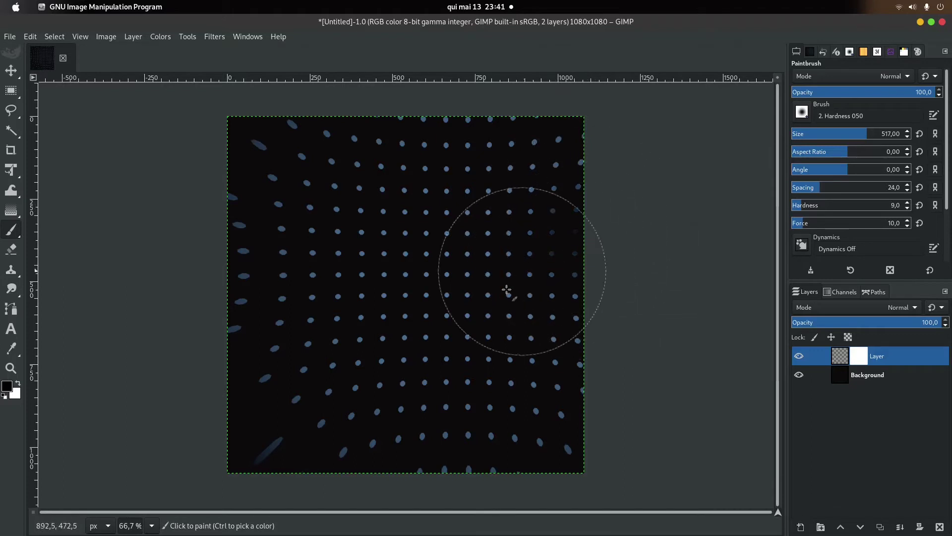
{"action": "mouse_move", "coordinate": [526, 264]}
{"action": "left_mouse_down"}
{"action": "mouse_move", "coordinate": [478, 315]}
{"action": "mouse_move", "coordinate": [495, 296]}
{"action": "mouse_move", "coordinate": [487, 326]}
{"action": "mouse_move", "coordinate": [543, 323]}
{"action": "mouse_move", "coordinate": [584, 298]}
{"action": "mouse_move", "coordinate": [549, 340]}
{"action": "mouse_move", "coordinate": [639, 296]}
{"action": "left_mouse_up"}
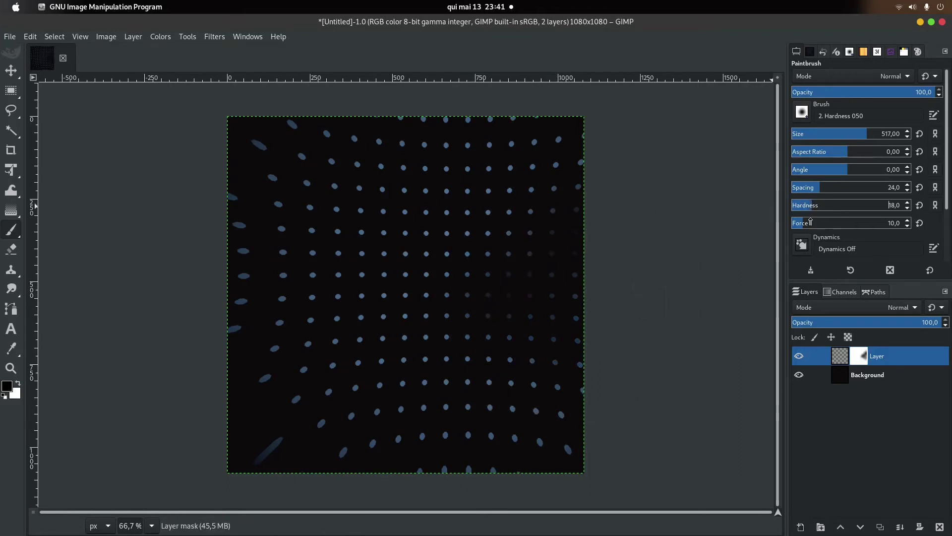
{"action": "left_click", "coordinate": [814, 187]}
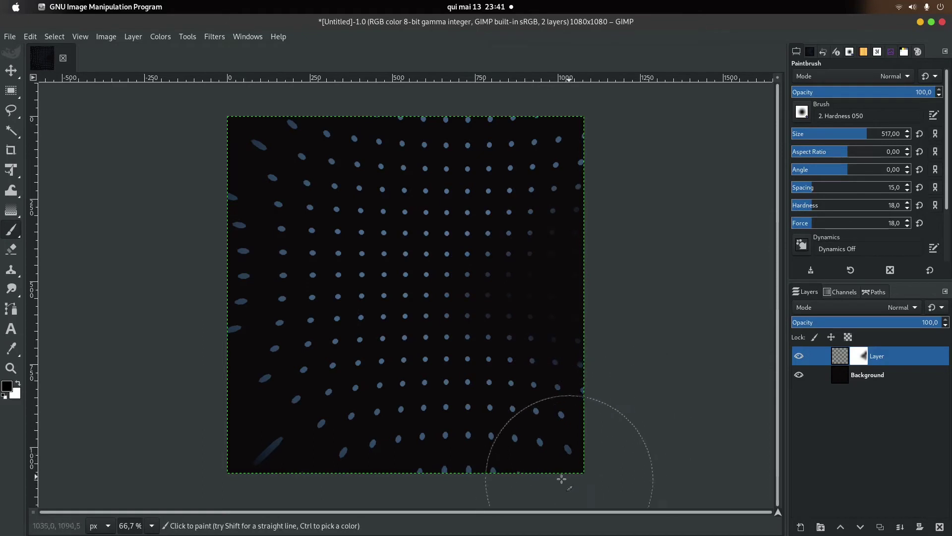
{"action": "mouse_move", "coordinate": [419, 463]}
{"action": "left_mouse_down"}
{"action": "mouse_move", "coordinate": [451, 465]}
{"action": "mouse_move", "coordinate": [302, 493]}
{"action": "mouse_move", "coordinate": [299, 481]}
{"action": "mouse_move", "coordinate": [260, 471]}
{"action": "mouse_move", "coordinate": [423, 464]}
{"action": "mouse_move", "coordinate": [453, 453]}
{"action": "mouse_move", "coordinate": [425, 463]}
{"action": "mouse_move", "coordinate": [410, 452]}
{"action": "left_mouse_up"}
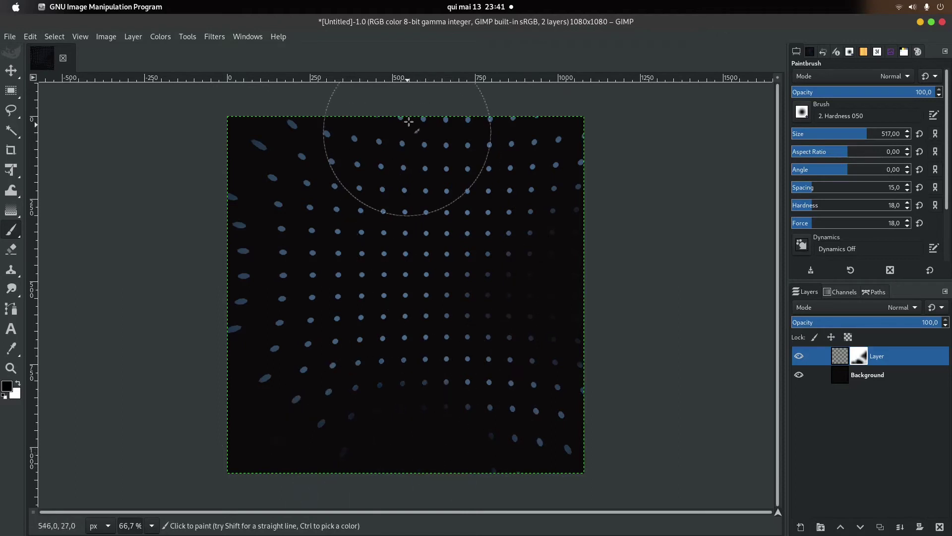
{"action": "mouse_move", "coordinate": [366, 169]}
{"action": "left_mouse_down"}
{"action": "mouse_move", "coordinate": [404, 157]}
{"action": "mouse_move", "coordinate": [461, 170]}
{"action": "mouse_move", "coordinate": [462, 131]}
{"action": "mouse_move", "coordinate": [408, 143]}
{"action": "mouse_move", "coordinate": [357, 198]}
{"action": "left_mouse_up"}
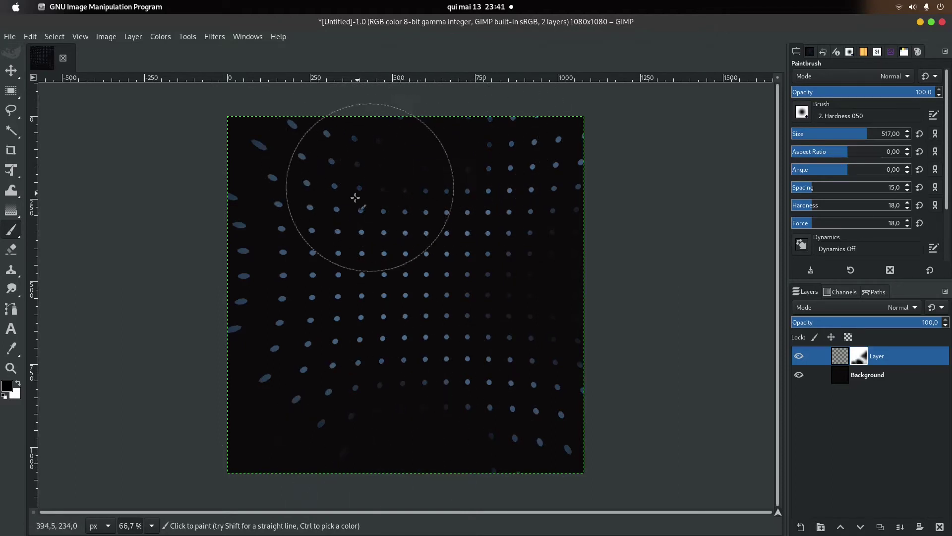
Raise brush hardness to 21 and fade dots in the upper right, lower area and left edge
{"action": "left_click", "coordinate": [816, 205]}
{"action": "left_click_drag", "start_coordinate": [442, 251], "coordinate": [485, 191]}
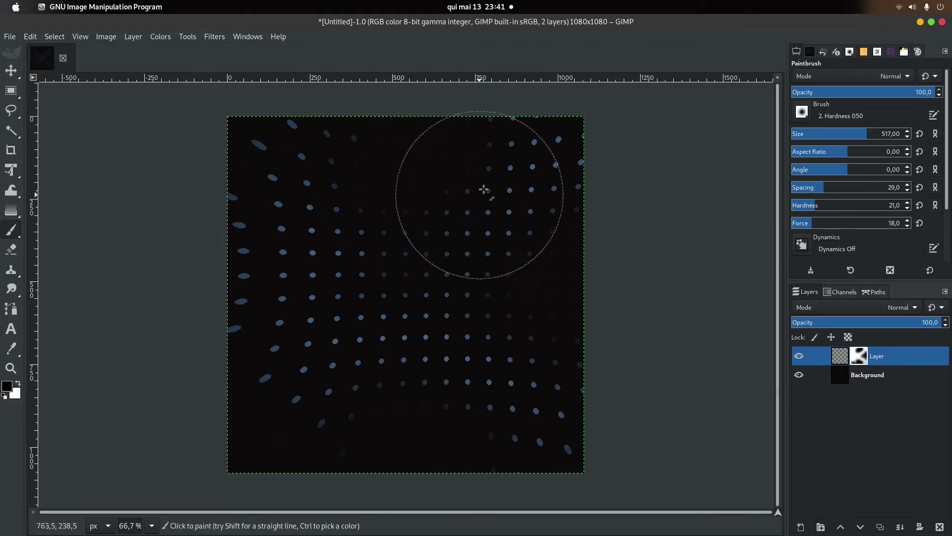
{"action": "mouse_move", "coordinate": [422, 376]}
{"action": "left_mouse_down"}
{"action": "mouse_move", "coordinate": [404, 372]}
{"action": "mouse_move", "coordinate": [350, 446]}
{"action": "mouse_move", "coordinate": [351, 436]}
{"action": "mouse_move", "coordinate": [481, 460]}
{"action": "left_mouse_up"}
{"action": "mouse_move", "coordinate": [223, 277]}
{"action": "left_mouse_down"}
{"action": "mouse_move", "coordinate": [238, 196]}
{"action": "mouse_move", "coordinate": [251, 272]}
{"action": "mouse_move", "coordinate": [228, 352]}
{"action": "mouse_move", "coordinate": [308, 423]}
{"action": "mouse_move", "coordinate": [277, 412]}
{"action": "mouse_move", "coordinate": [221, 319]}
{"action": "mouse_move", "coordinate": [227, 225]}
{"action": "mouse_move", "coordinate": [253, 198]}
{"action": "mouse_move", "coordinate": [275, 223]}
{"action": "mouse_move", "coordinate": [255, 144]}
{"action": "mouse_move", "coordinate": [311, 108]}
{"action": "left_mouse_up"}
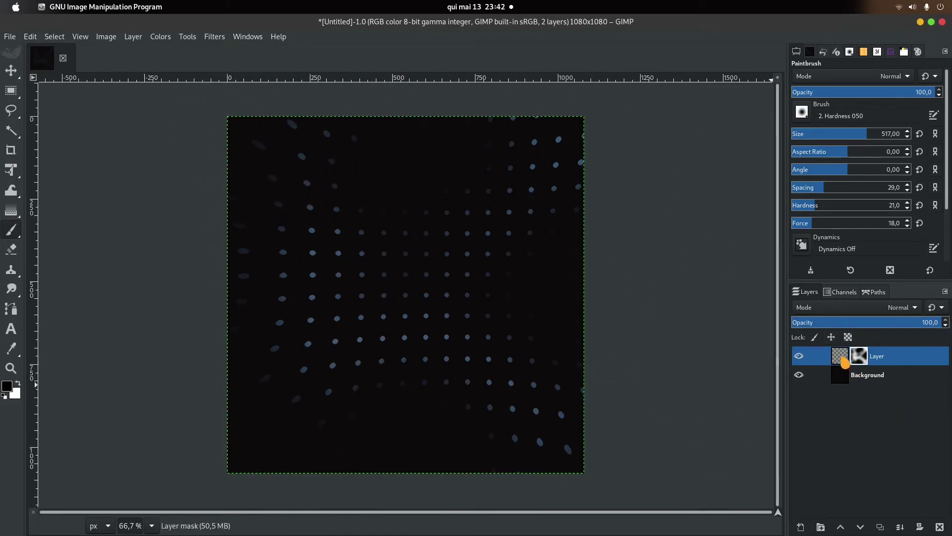
Duplicate the masked dot layer and put both copies inside a new layer group
{"action": "left_click", "coordinate": [881, 527]}
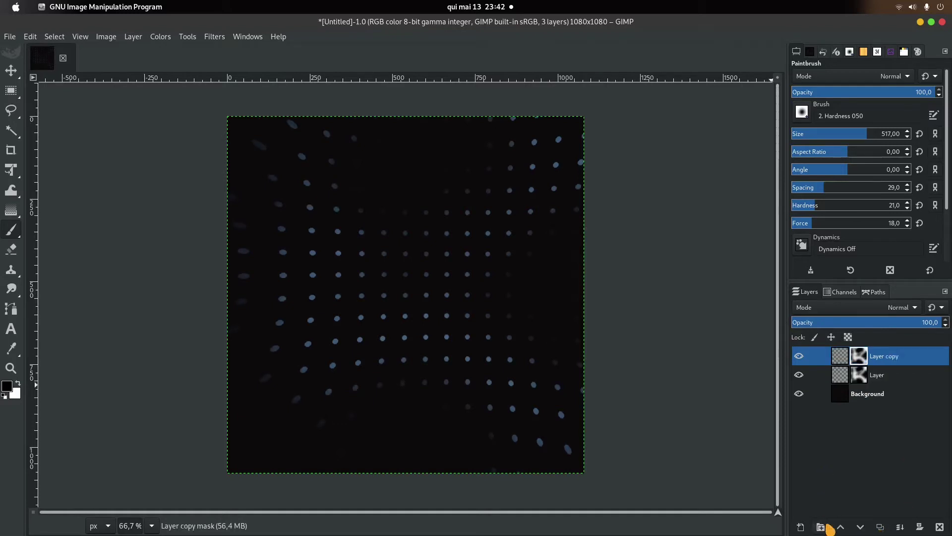
{"action": "left_click", "coordinate": [827, 528]}
{"action": "left_click_drag", "start_coordinate": [841, 376], "coordinate": [843, 356]}
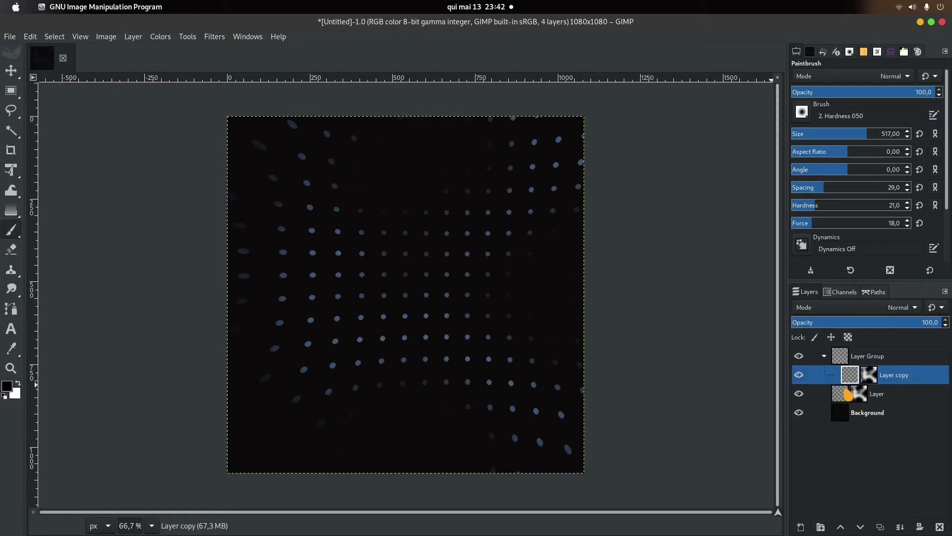
{"action": "left_click_drag", "start_coordinate": [850, 395], "coordinate": [851, 386]}
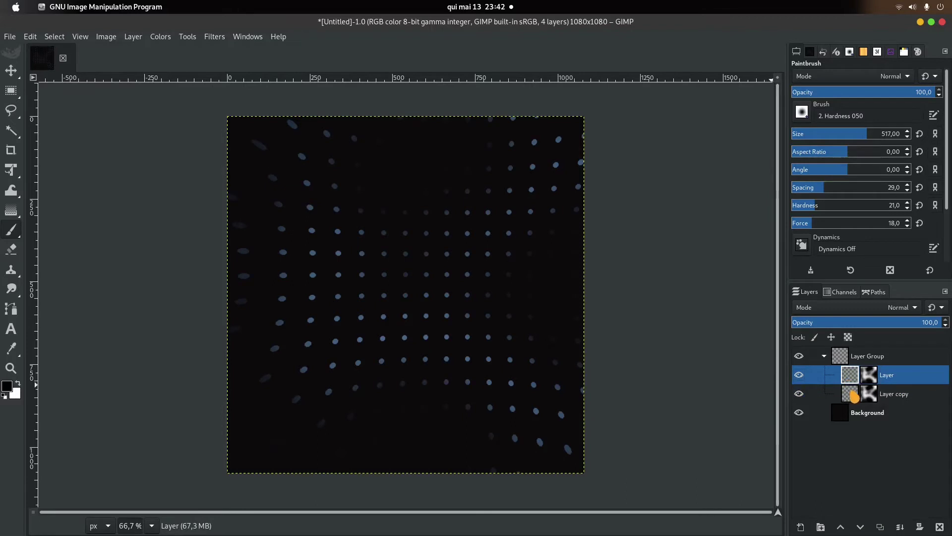
{"action": "left_click", "coordinate": [853, 395]}
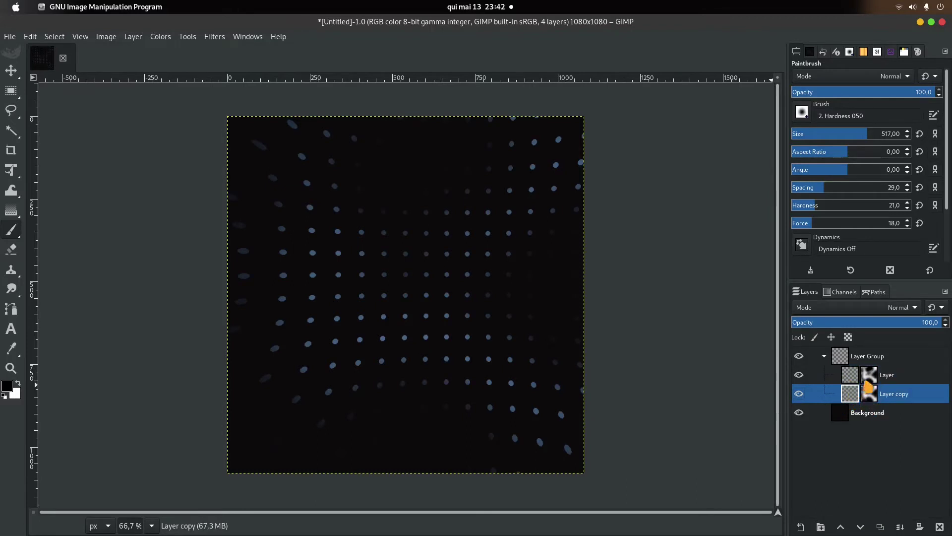
Gaussian-blur the duplicate dot layer by about 7.94 and lower its opacity to about 35
{"action": "left_click", "coordinate": [215, 37]}
{"action": "mouse_move", "coordinate": [238, 105]}
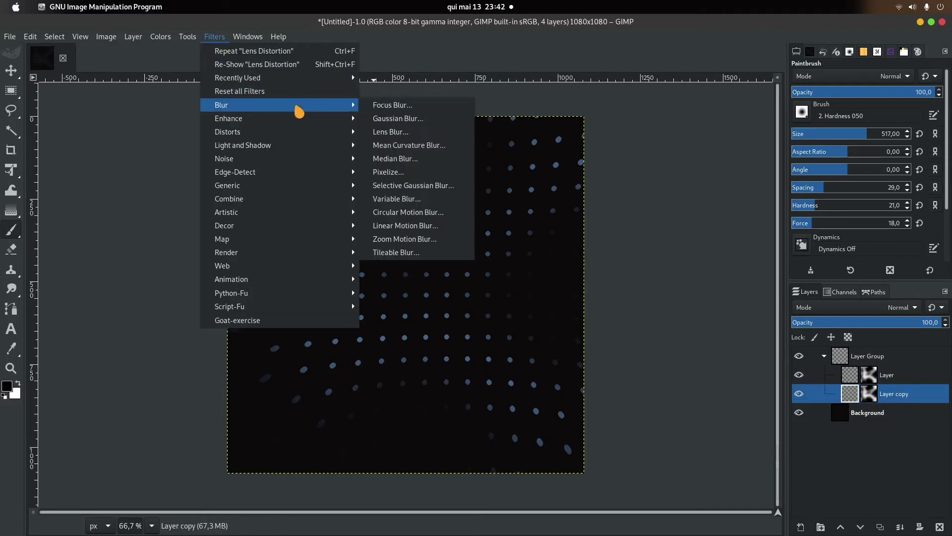
{"action": "left_click", "coordinate": [373, 117]}
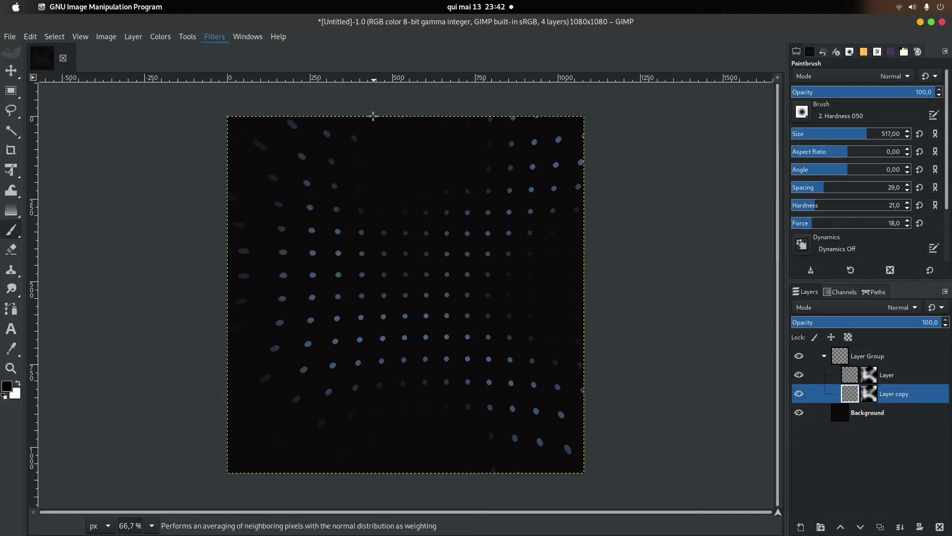
{"action": "left_click_drag", "start_coordinate": [605, 174], "coordinate": [592, 185]}
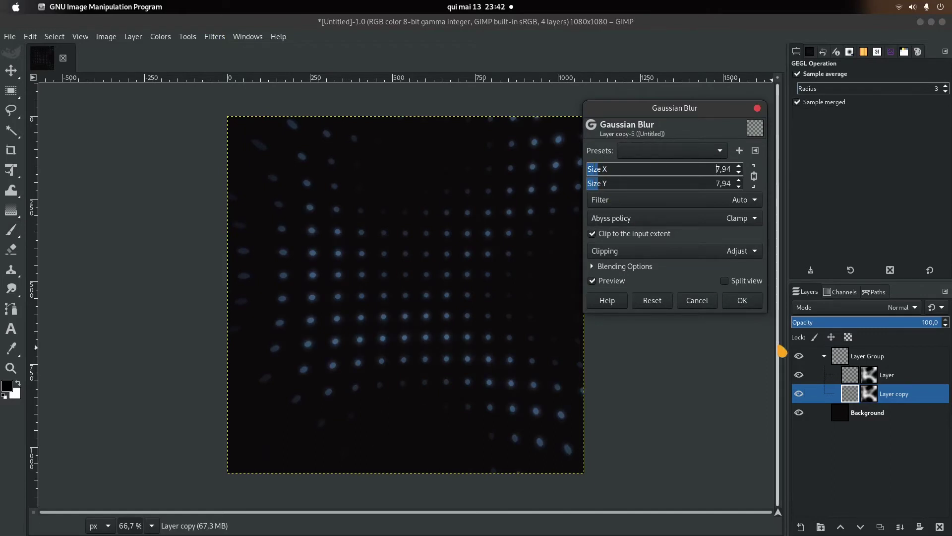
{"action": "left_click", "coordinate": [753, 301]}
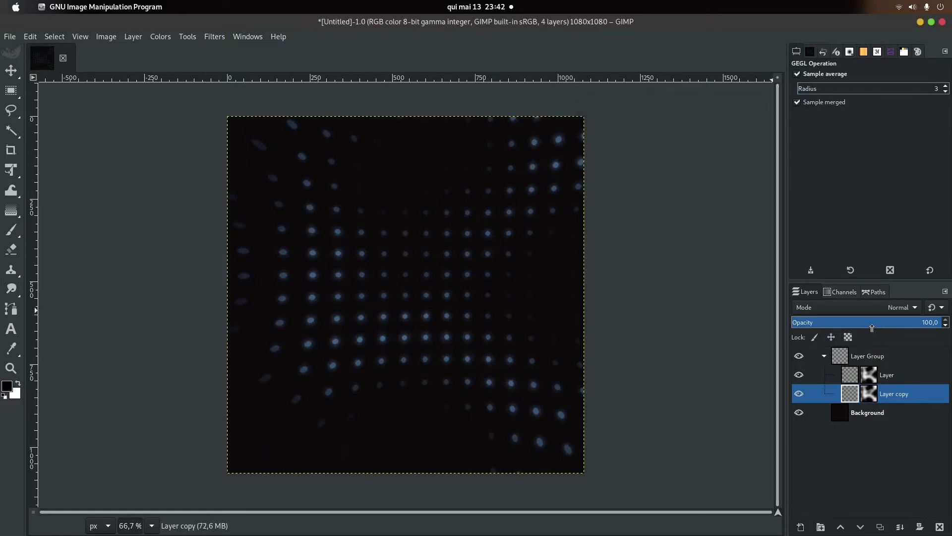
{"action": "left_click_drag", "start_coordinate": [872, 327], "coordinate": [854, 330]}
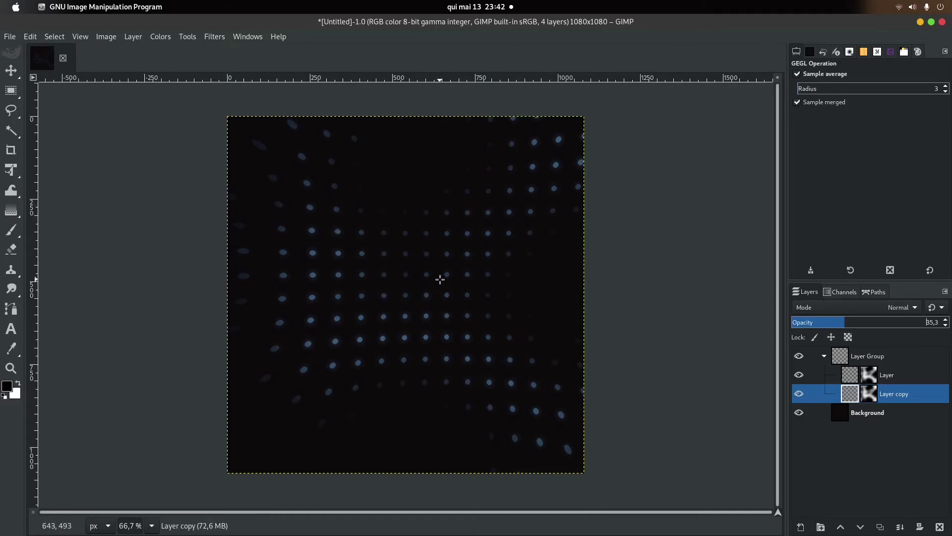
Add a horizontal guide at 50% of the image height
{"action": "key", "text": "ctrl+shift+f"}
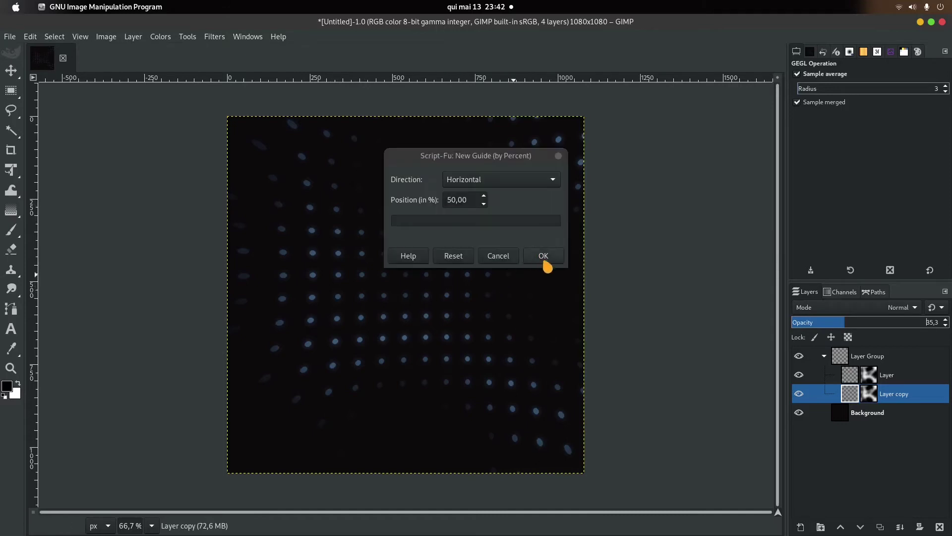
{"action": "left_click", "coordinate": [502, 257]}
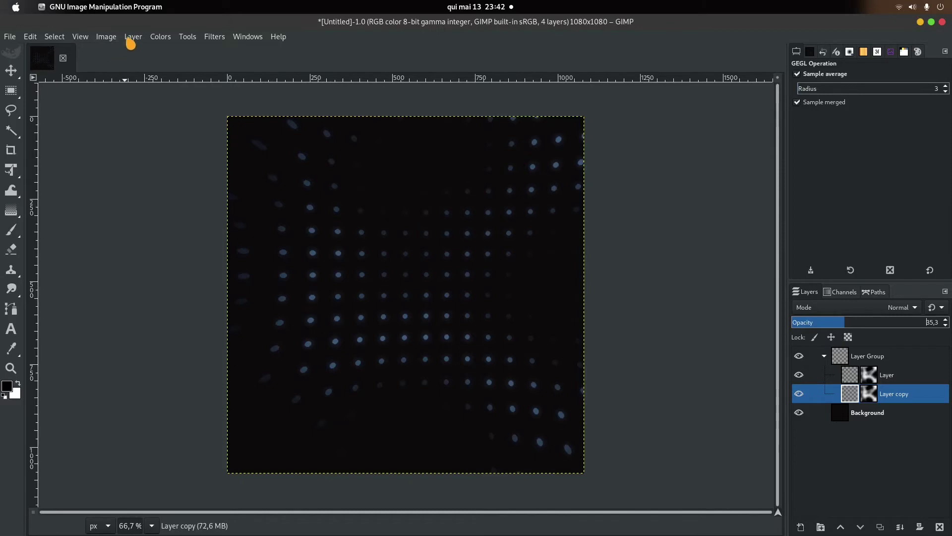
{"action": "left_click", "coordinate": [106, 37]}
{"action": "mouse_move", "coordinate": [118, 281]}
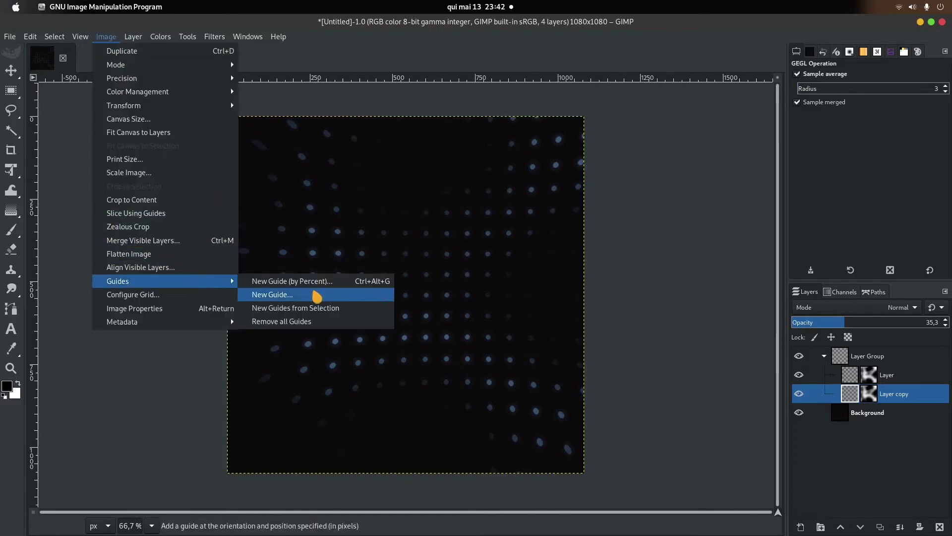
{"action": "left_click", "coordinate": [334, 281]}
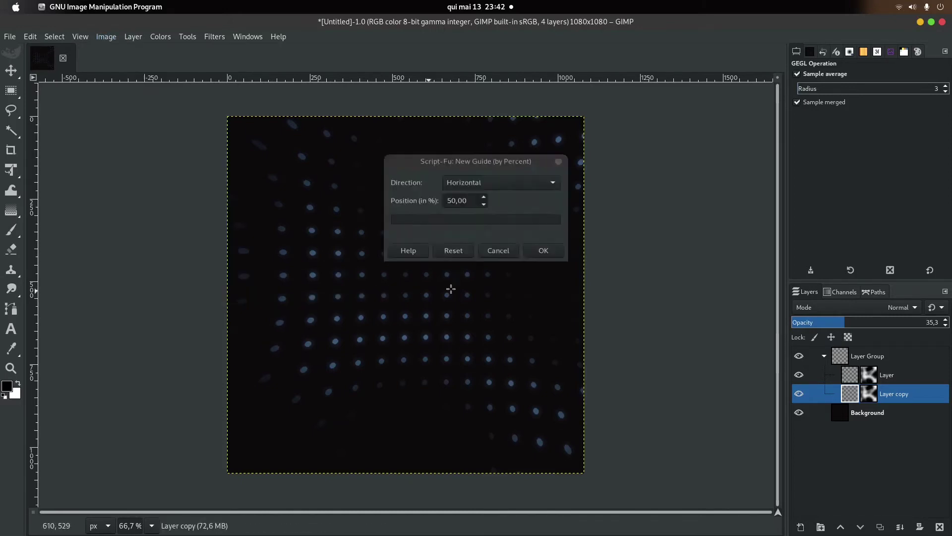
{"action": "left_click", "coordinate": [555, 260]}
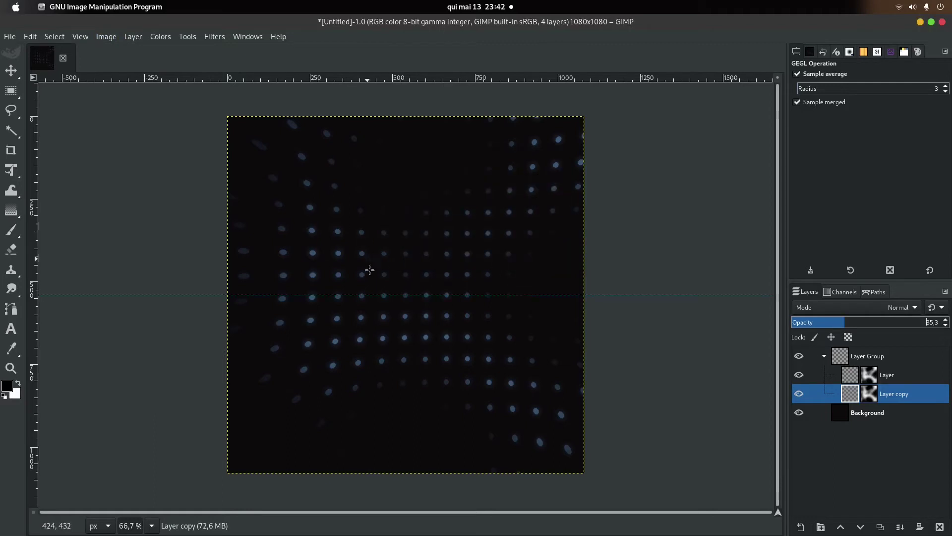
Add a vertical guide at 50% of the image width
{"action": "left_click", "coordinate": [106, 37]}
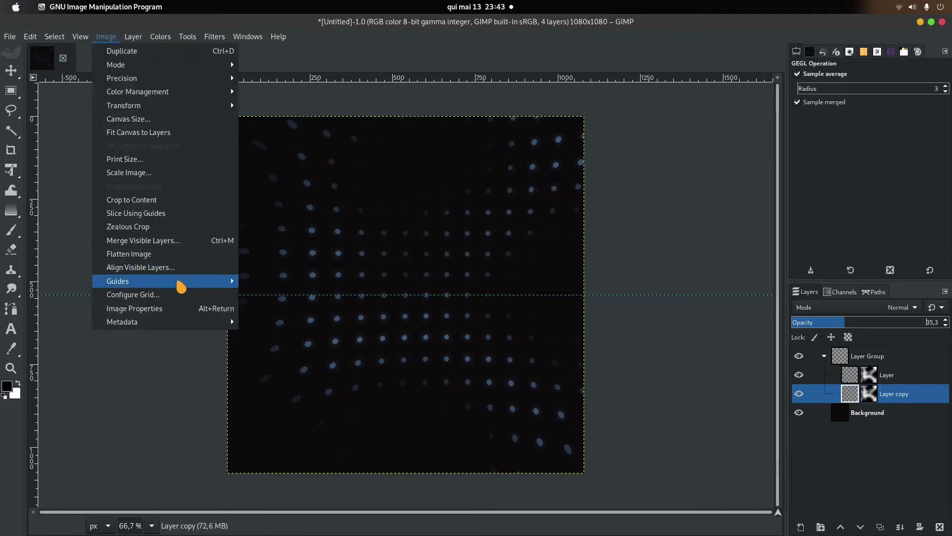
{"action": "mouse_move", "coordinate": [117, 281]}
{"action": "left_click", "coordinate": [276, 278]}
{"action": "scroll", "coordinate": [493, 188], "scroll_direction": "down", "scroll_amount": 1}
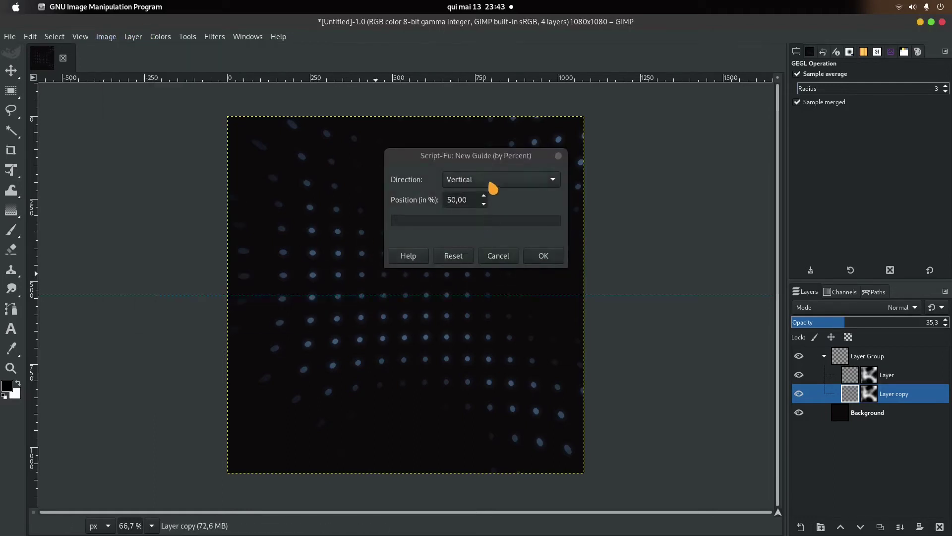
{"action": "left_click", "coordinate": [543, 258]}
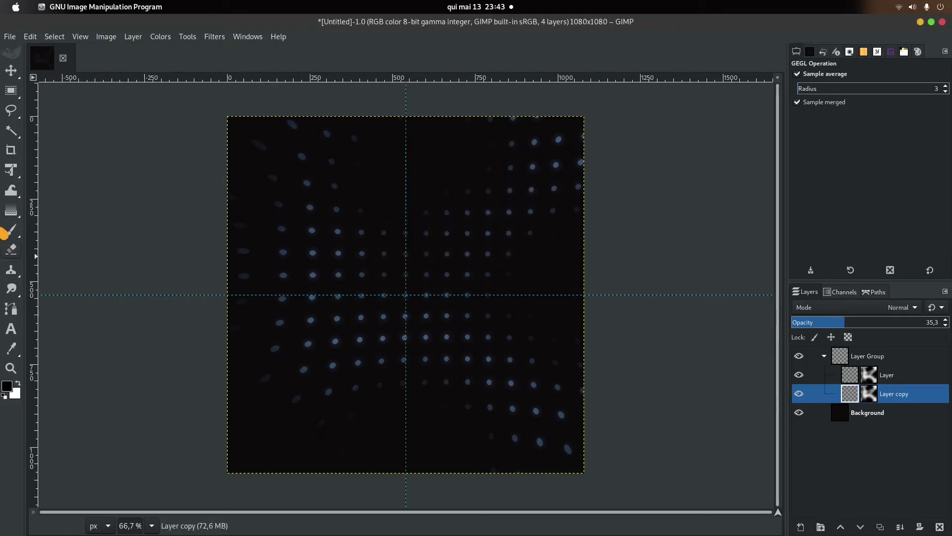
Select a centred 777×777 square with rounded corners of radius 54.1
{"action": "left_click", "coordinate": [11, 91]}
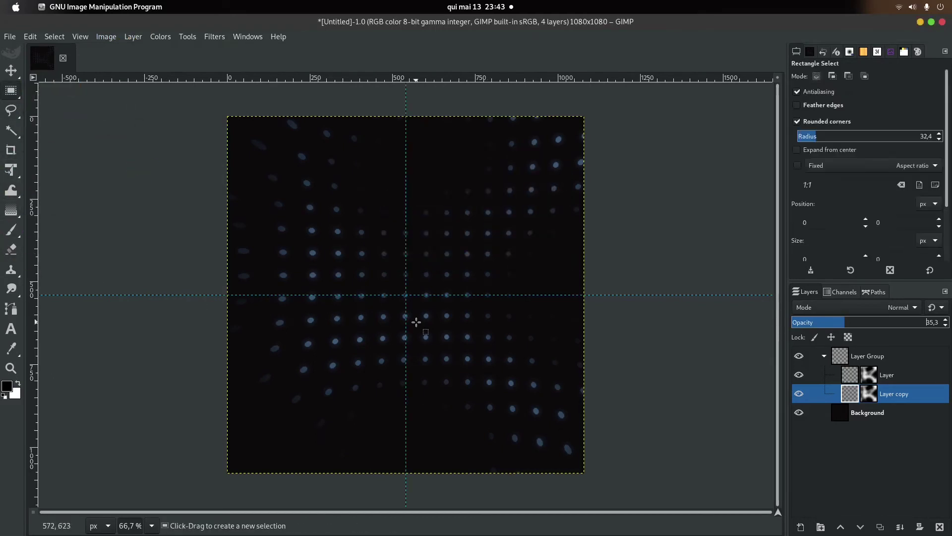
{"action": "mouse_move", "coordinate": [404, 294]}
{"action": "left_mouse_down"}
{"action": "mouse_move", "coordinate": [489, 377]}
{"action": "mouse_move", "coordinate": [515, 421]}
{"action": "left_mouse_up"}
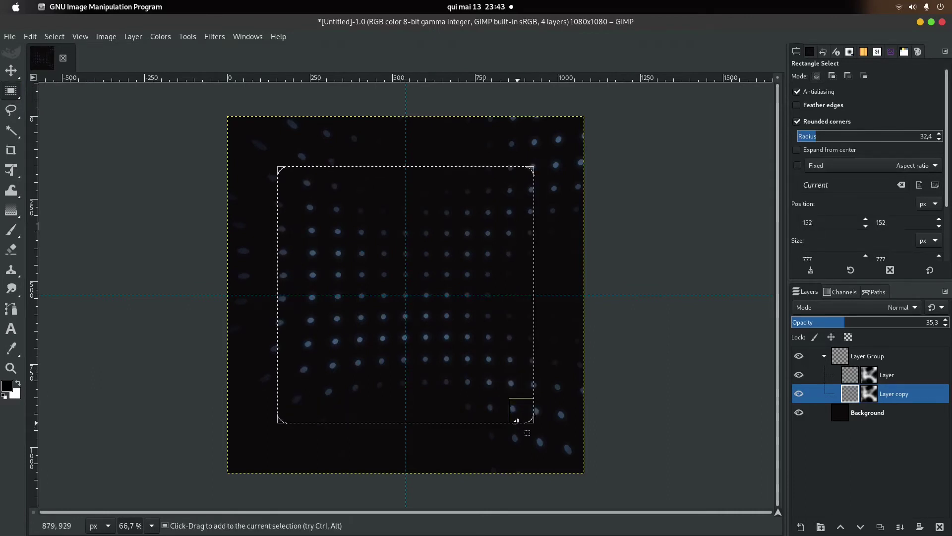
{"action": "left_click", "coordinate": [808, 123]}
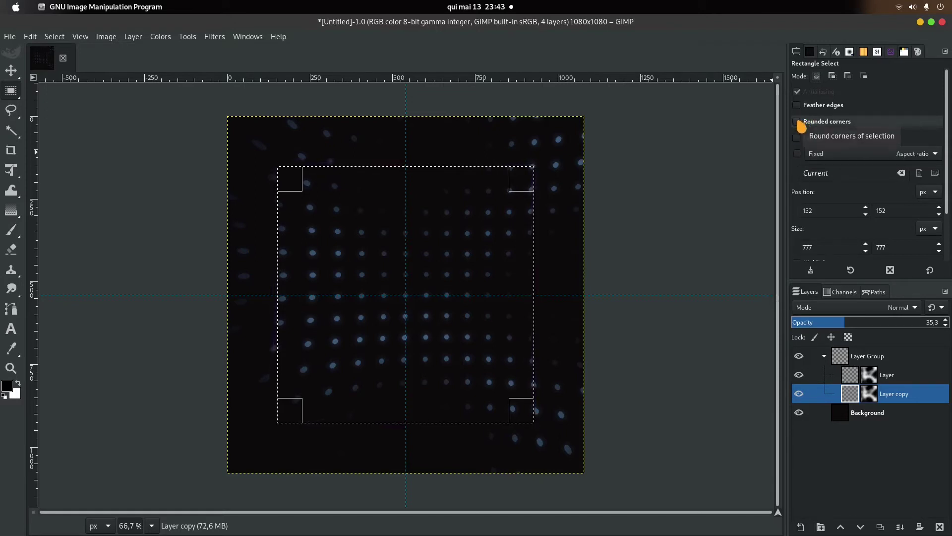
{"action": "left_click", "coordinate": [801, 123]}
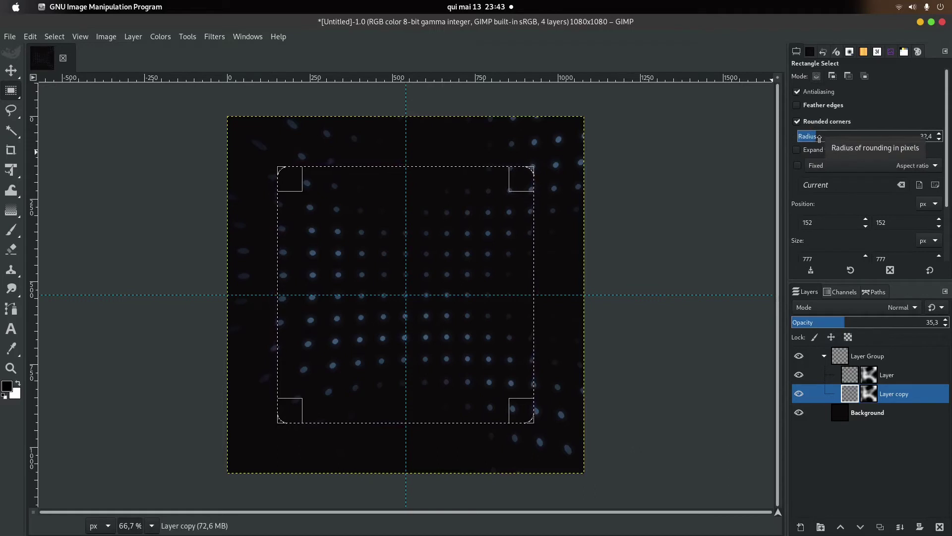
{"action": "left_click_drag", "start_coordinate": [819, 138], "coordinate": [823, 138]}
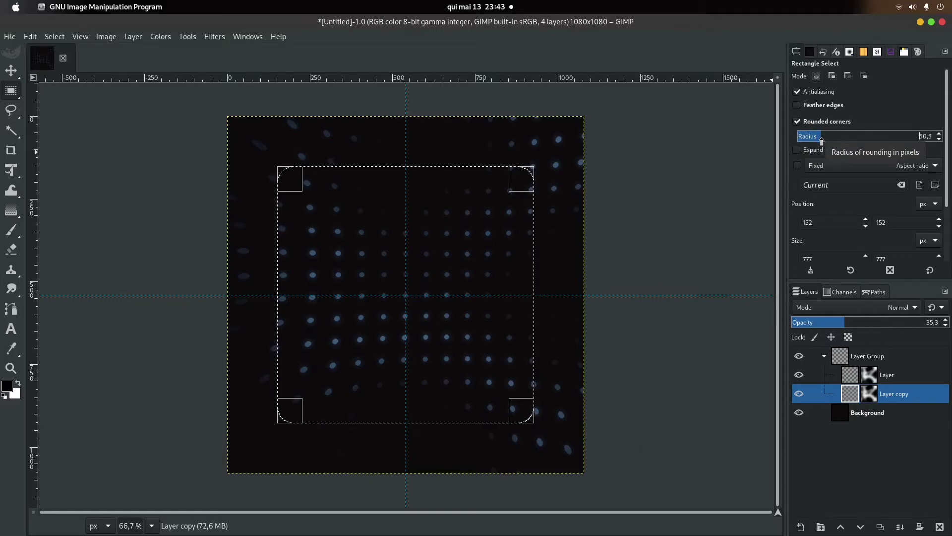
Save the rounded square selection as a path and switch to the Move tool
{"action": "right_click", "coordinate": [449, 230]}
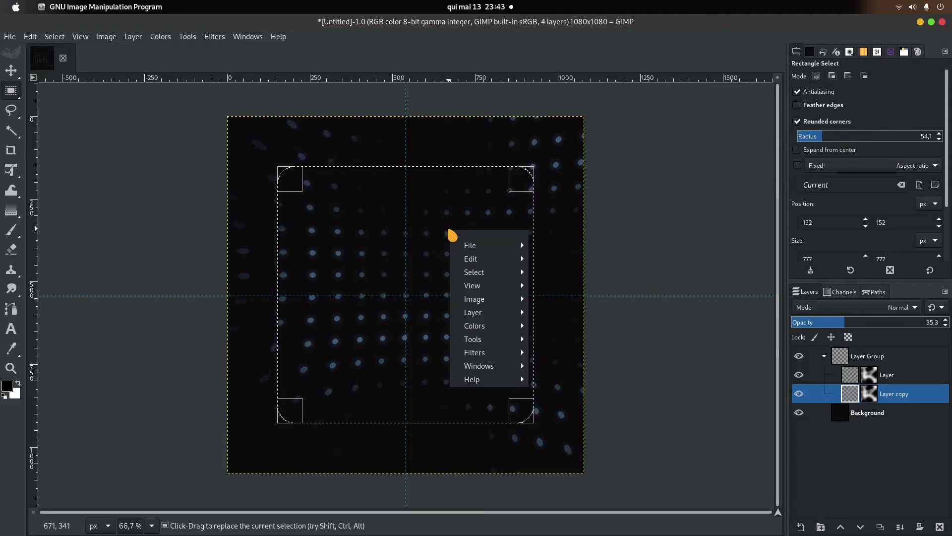
{"action": "mouse_move", "coordinate": [474, 272]}
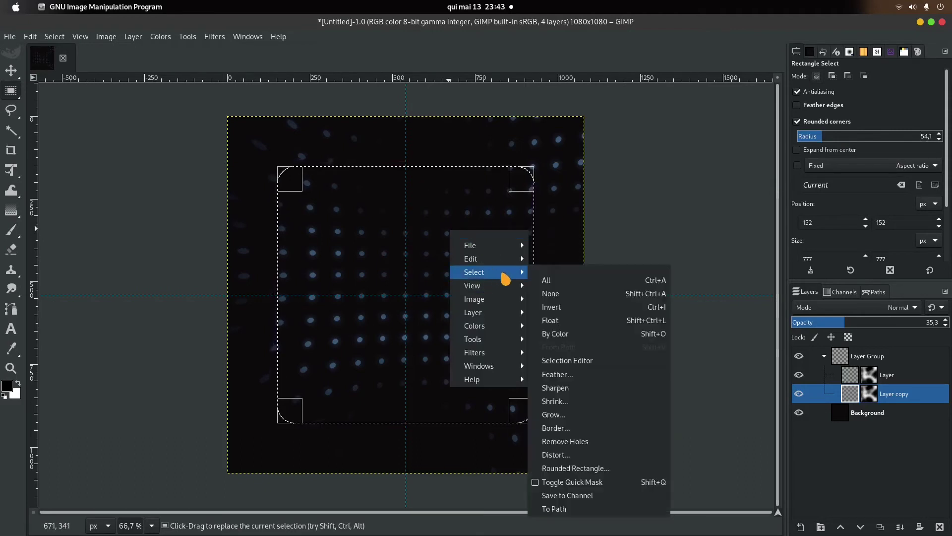
{"action": "left_click", "coordinate": [564, 509]}
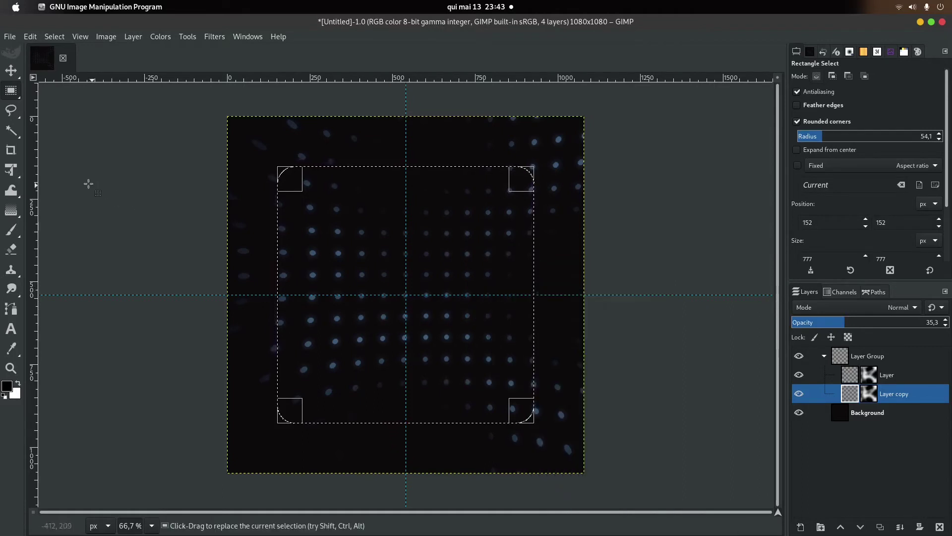
{"action": "key", "text": "r"}
{"action": "key", "text": "m"}
{"action": "key", "text": "e"}
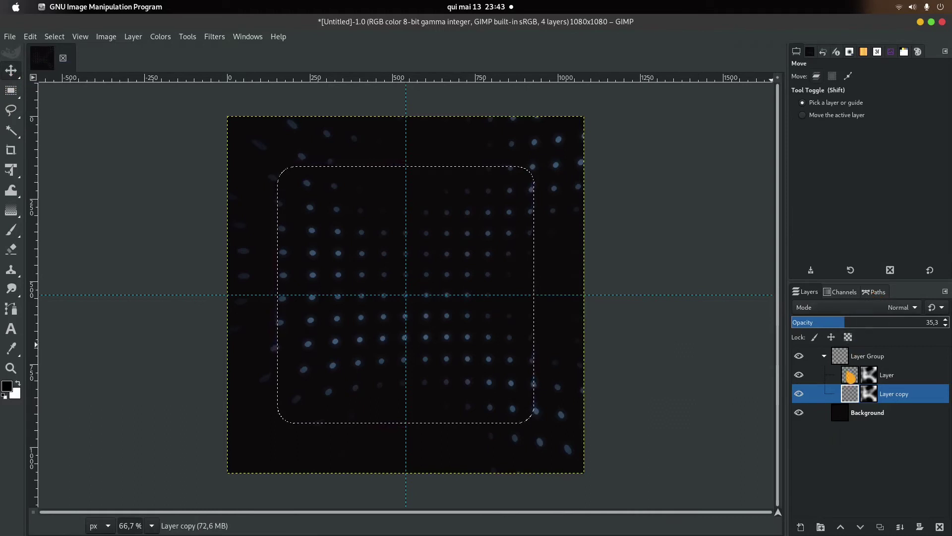
Add an empty Layer #1 and move it out of the group to the top of the stack
{"action": "left_click", "coordinate": [825, 356]}
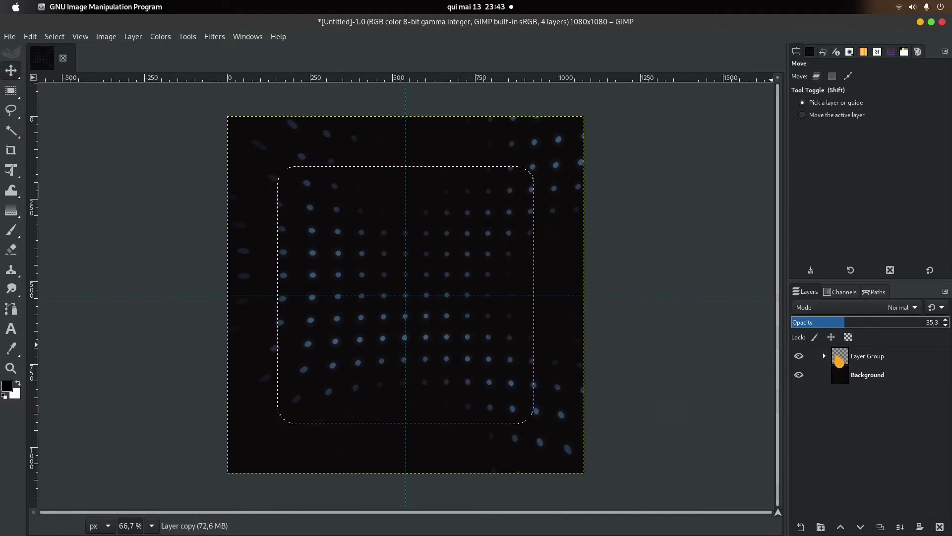
{"action": "left_click", "coordinate": [801, 527]}
{"action": "left_click", "coordinate": [928, 526]}
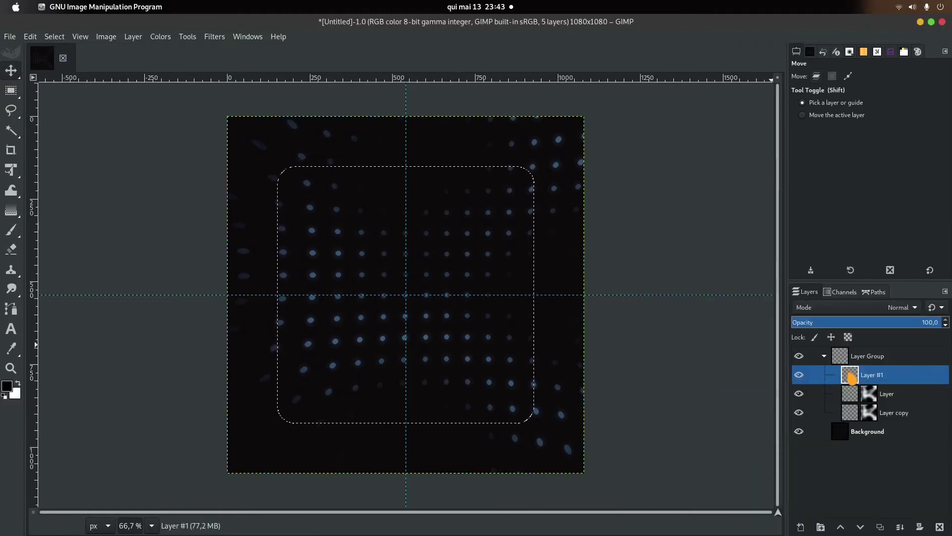
{"action": "left_click_drag", "start_coordinate": [843, 373], "coordinate": [836, 351]}
{"action": "left_click", "coordinate": [824, 375]}
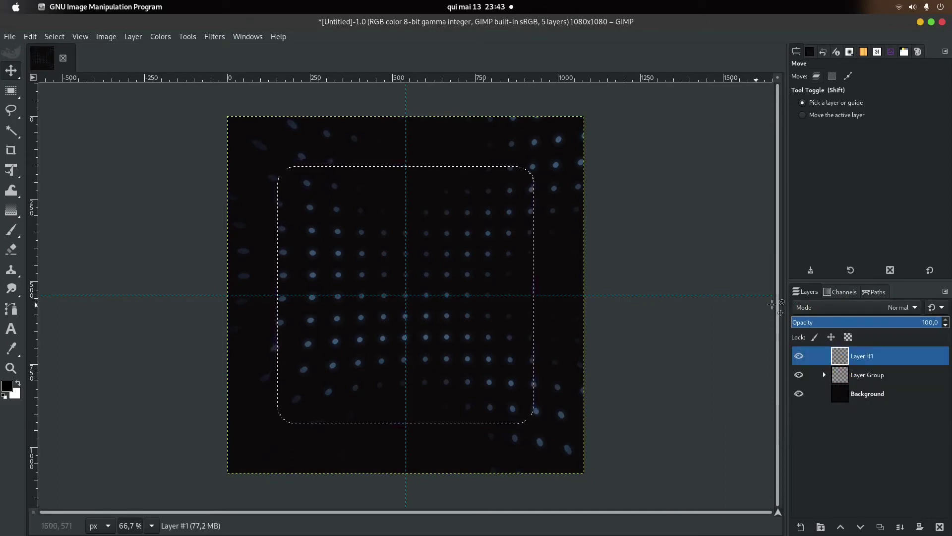
Show the Selection path in the Paths list and clear the canvas selection
{"action": "left_click", "coordinate": [876, 292]}
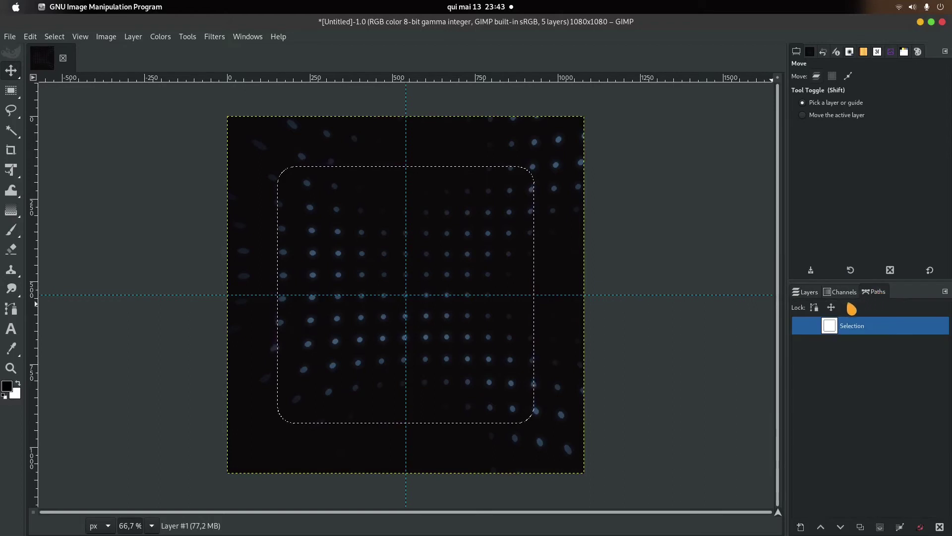
{"action": "right_click", "coordinate": [829, 336]}
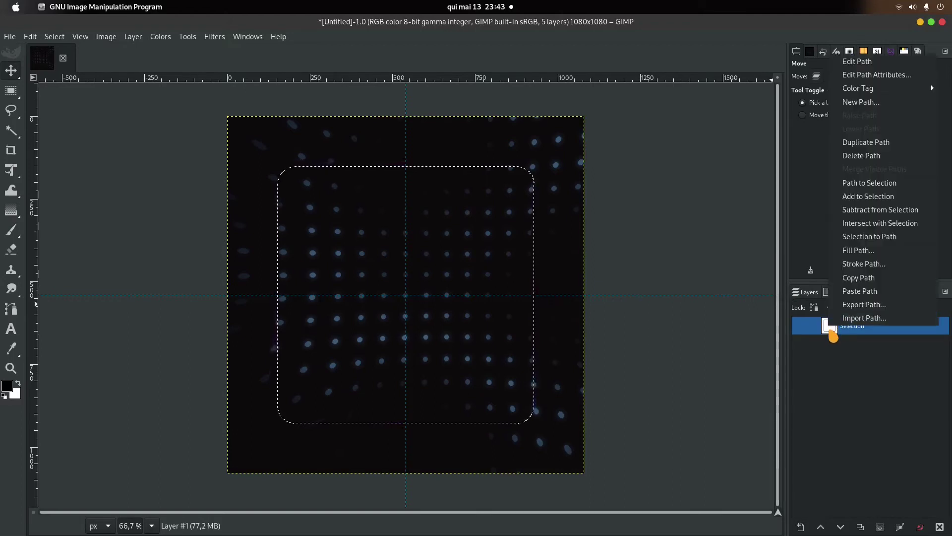
{"action": "key", "text": "Escape"}
{"action": "right_click", "coordinate": [454, 286]}
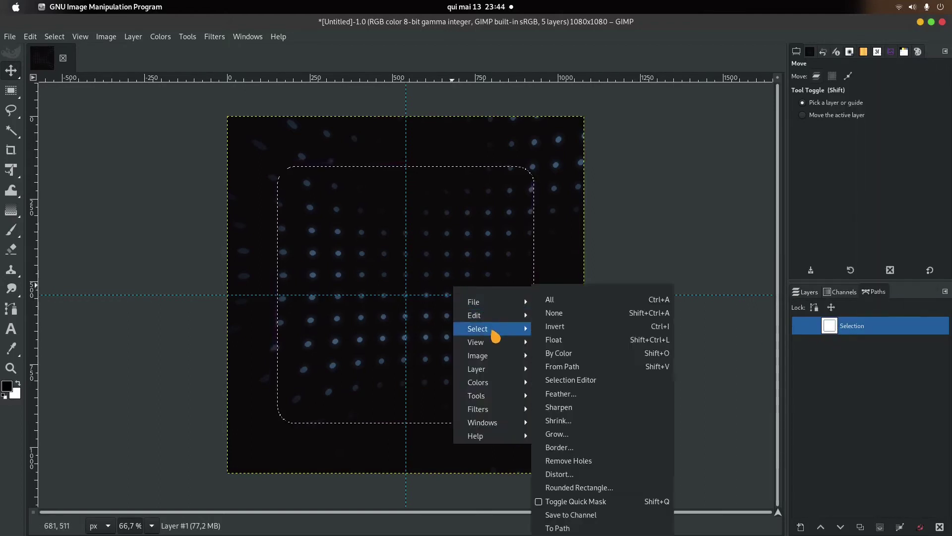
{"action": "mouse_move", "coordinate": [478, 329]}
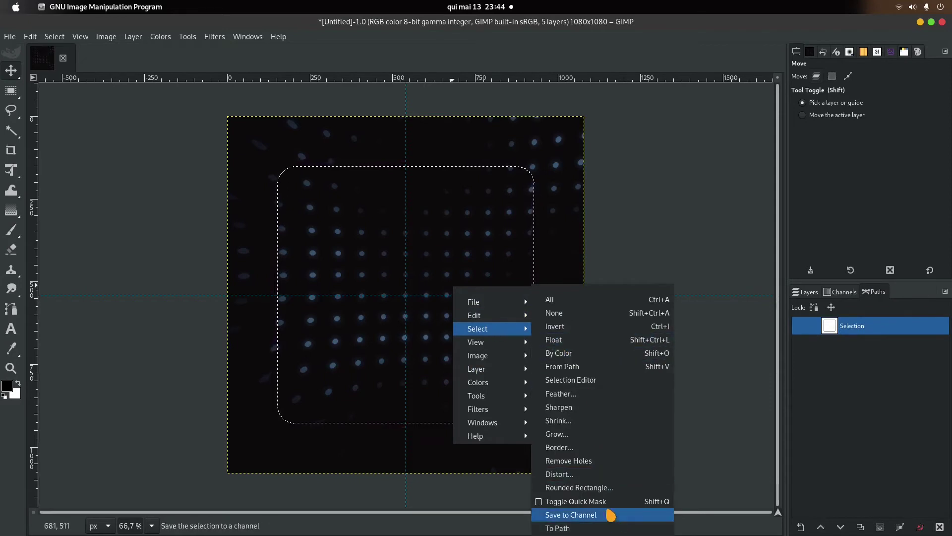
{"action": "left_click", "coordinate": [588, 314]}
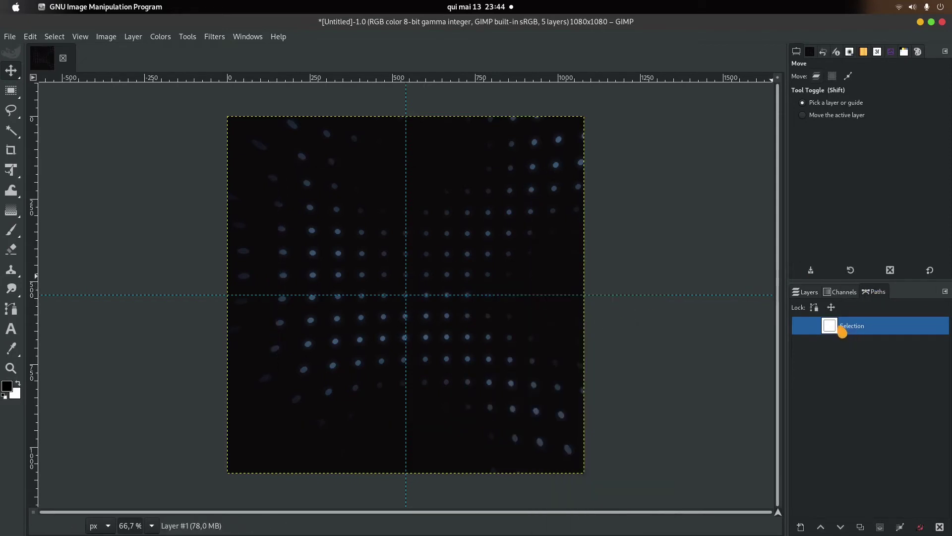
{"action": "right_click", "coordinate": [842, 332]}
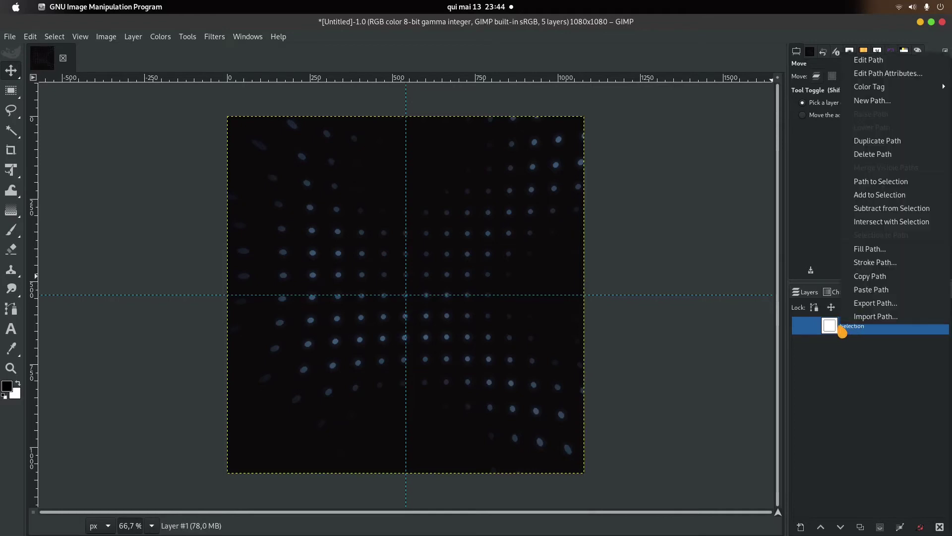
{"action": "left_click", "coordinate": [878, 268]}
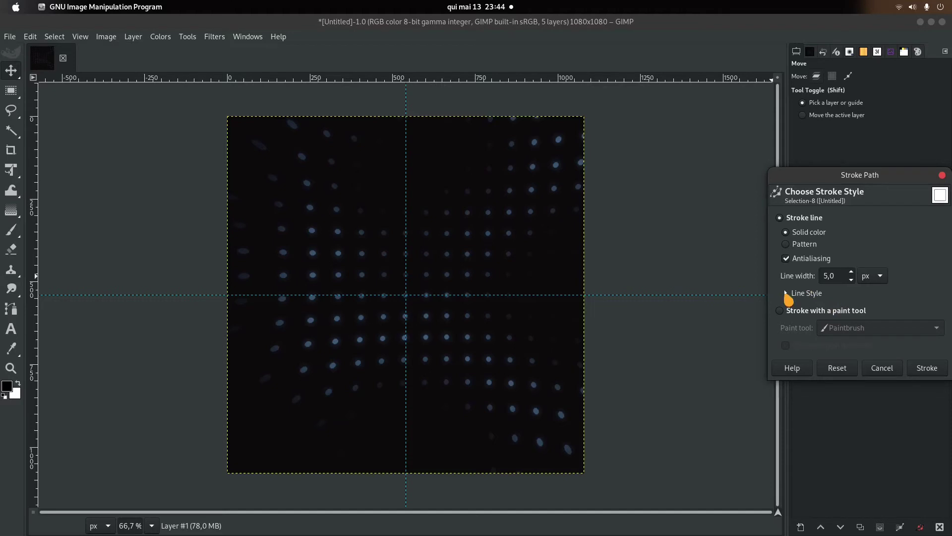
{"action": "left_click", "coordinate": [786, 293]}
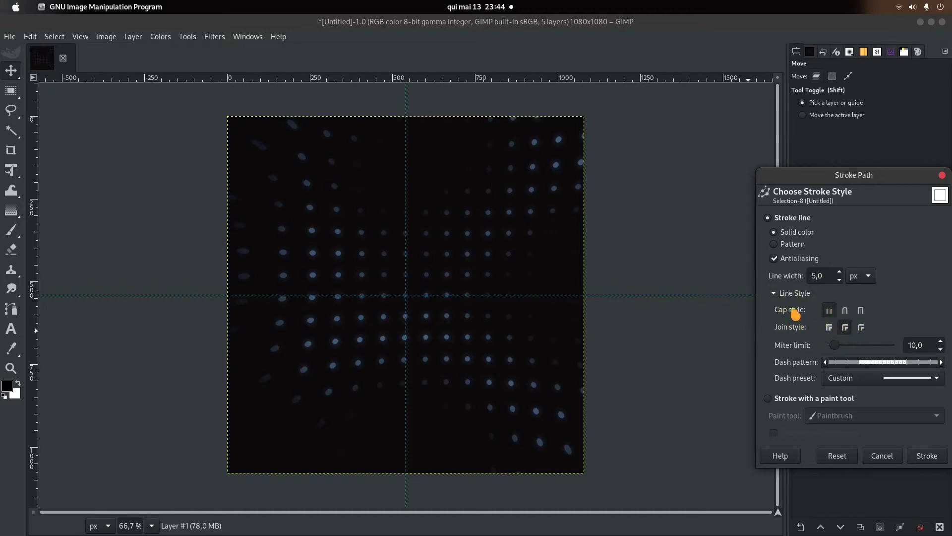
{"action": "left_click", "coordinate": [777, 294]}
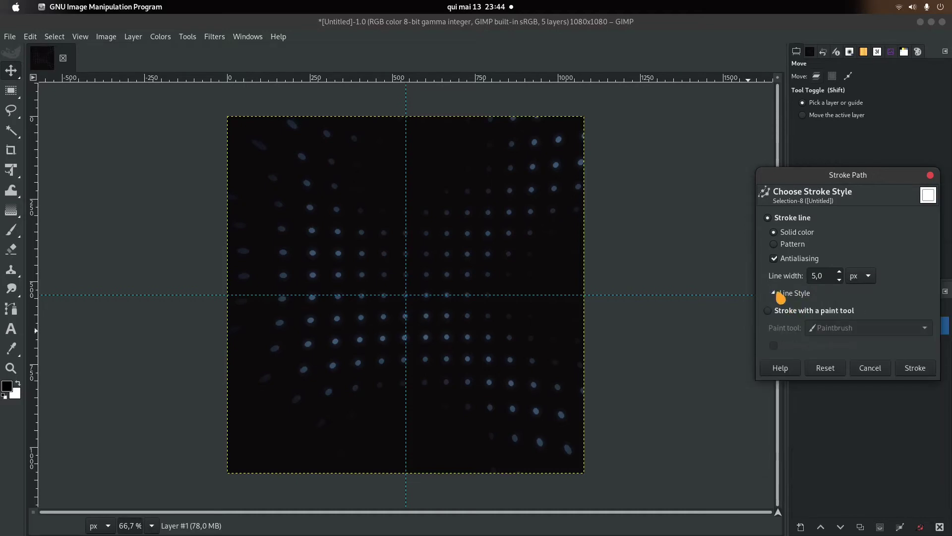
{"action": "left_click", "coordinate": [793, 295]}
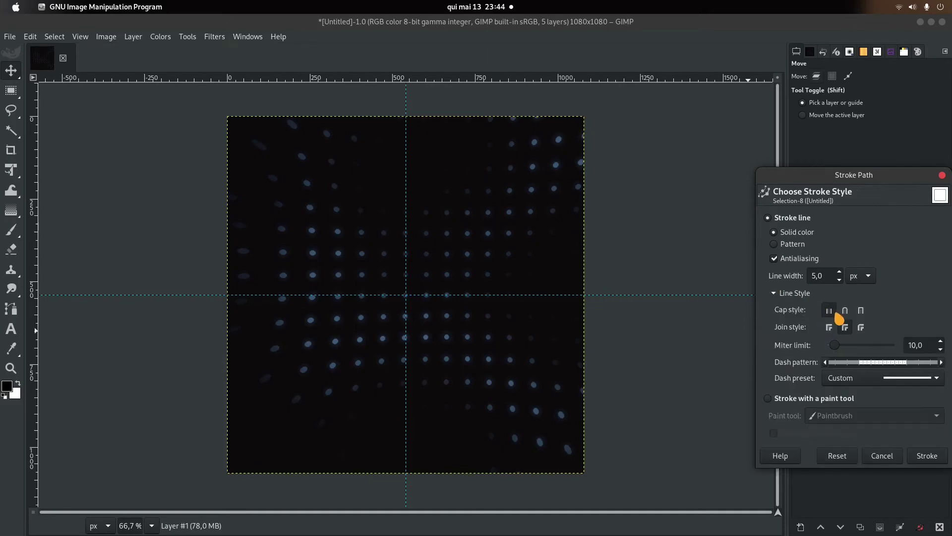
{"action": "left_click", "coordinate": [786, 296]}
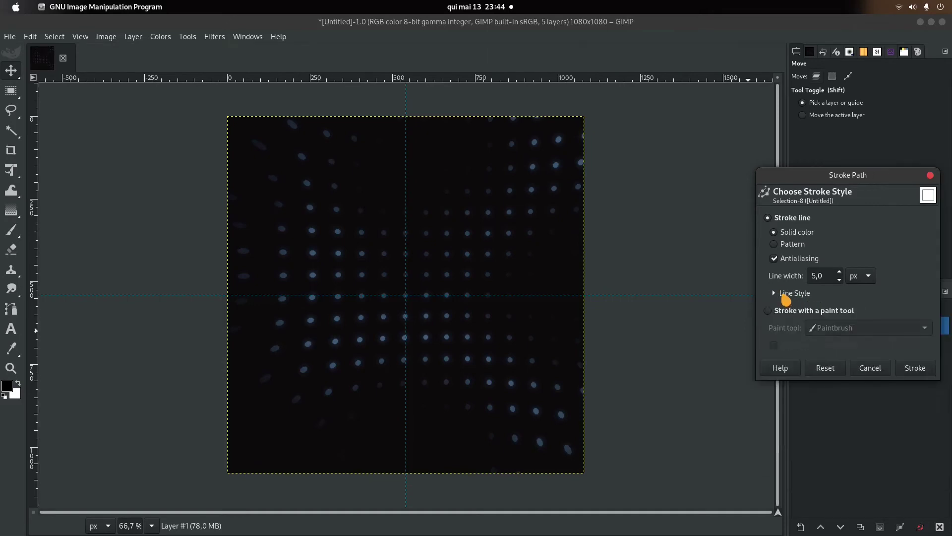
{"action": "left_click", "coordinate": [924, 371]}
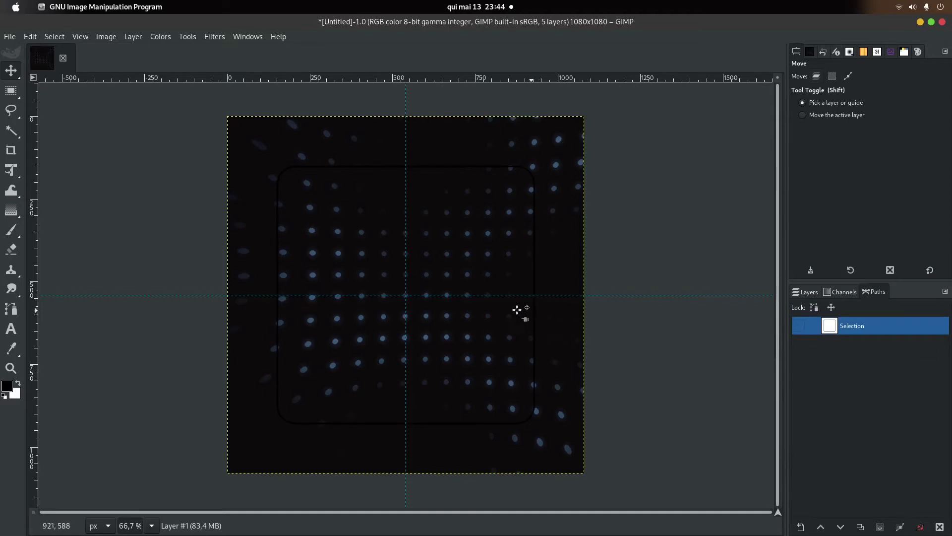
{"action": "key", "text": "ctrl+z"}
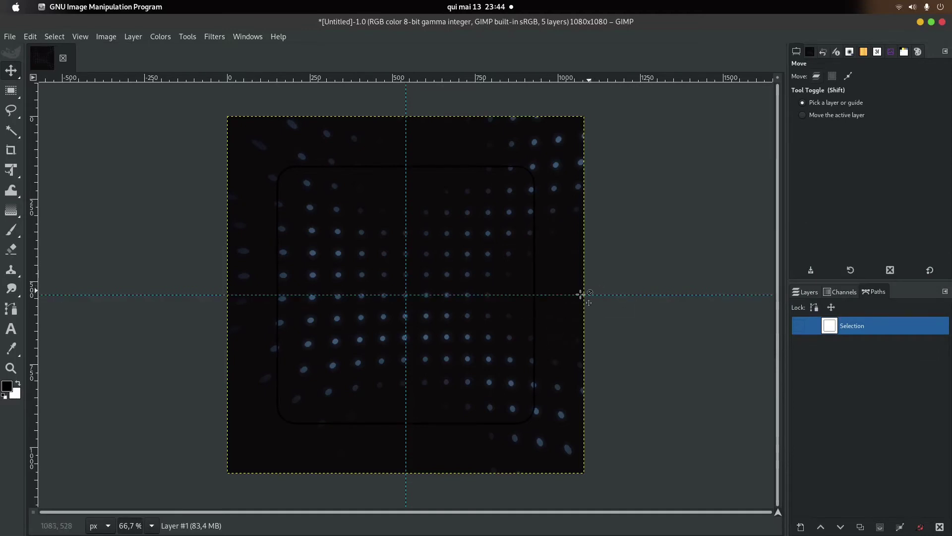
Set the foreground colour to a light blue-grey
{"action": "left_click", "coordinate": [7, 387]}
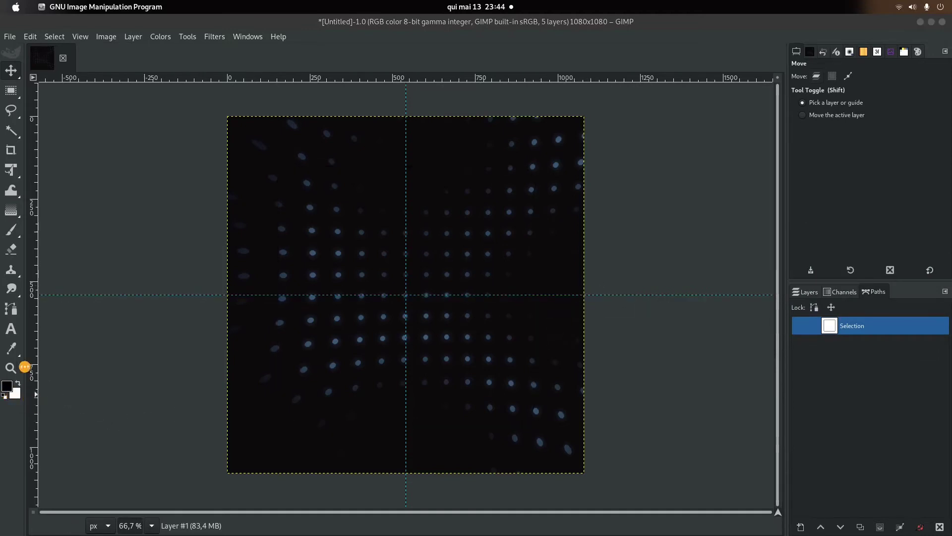
{"action": "left_click", "coordinate": [136, 127]}
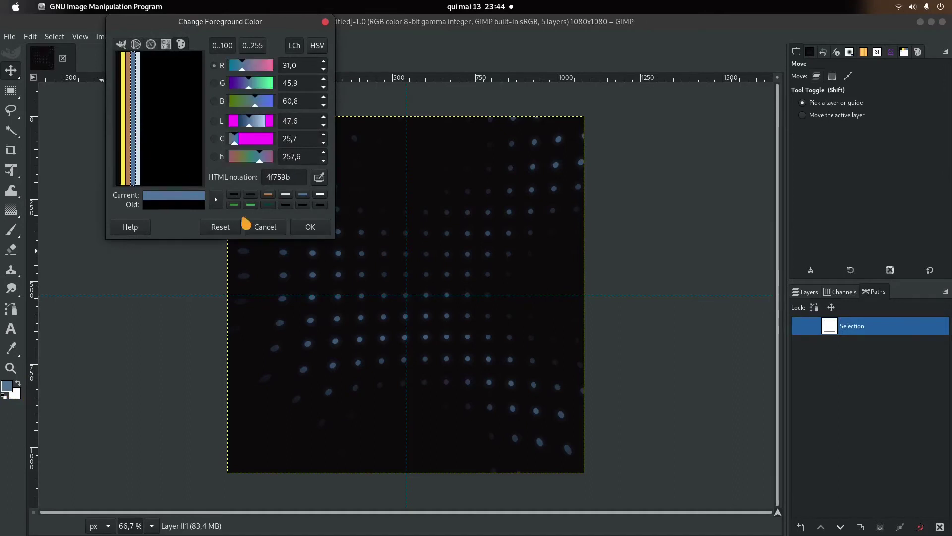
{"action": "left_click", "coordinate": [139, 149]}
{"action": "left_click", "coordinate": [309, 227]}
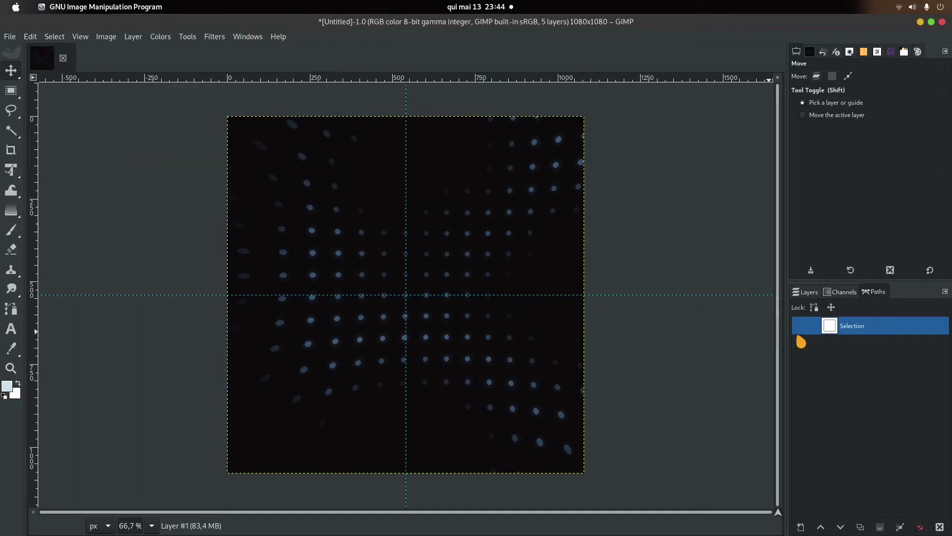
Stroke the Selection path as a 5 px outline on Layer #1, then return to the layer list
{"action": "right_click", "coordinate": [839, 334]}
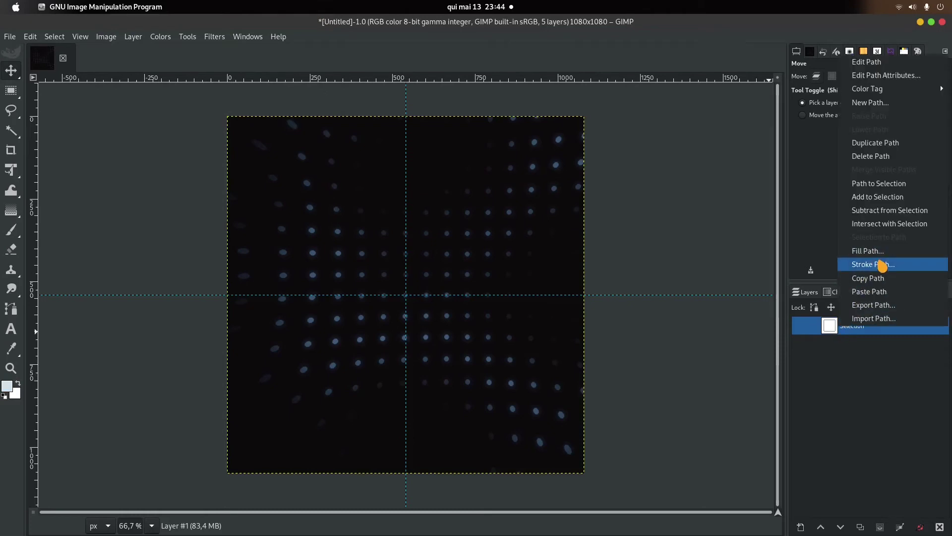
{"action": "left_click", "coordinate": [817, 263]}
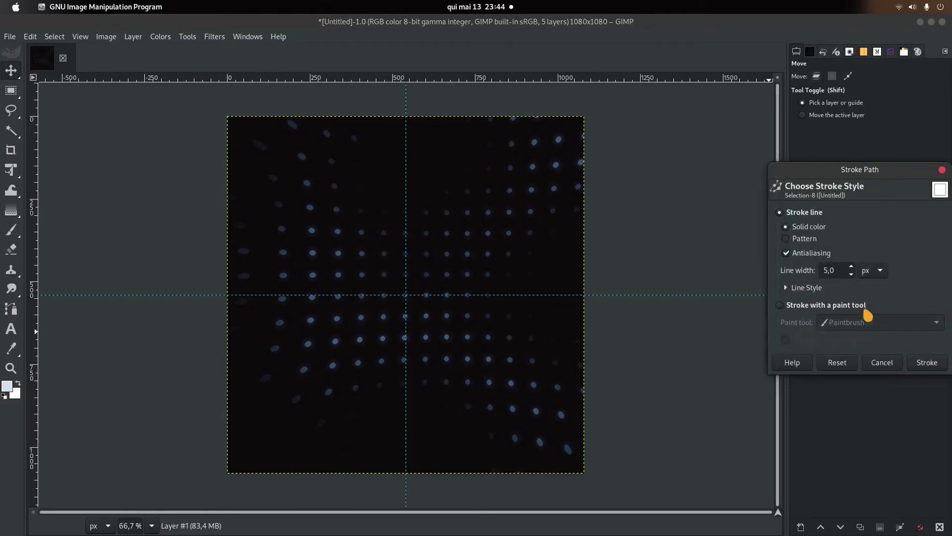
{"action": "left_click", "coordinate": [934, 371]}
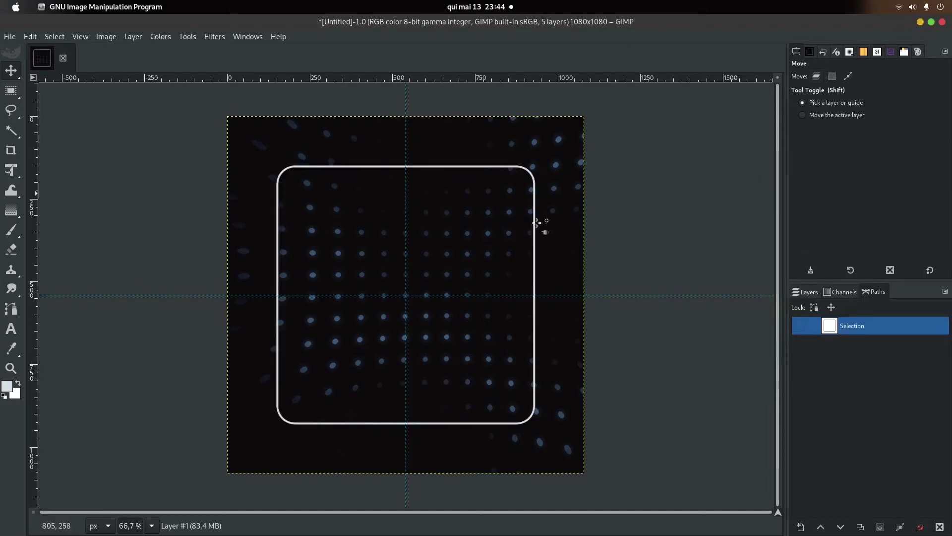
{"action": "left_click", "coordinate": [807, 292]}
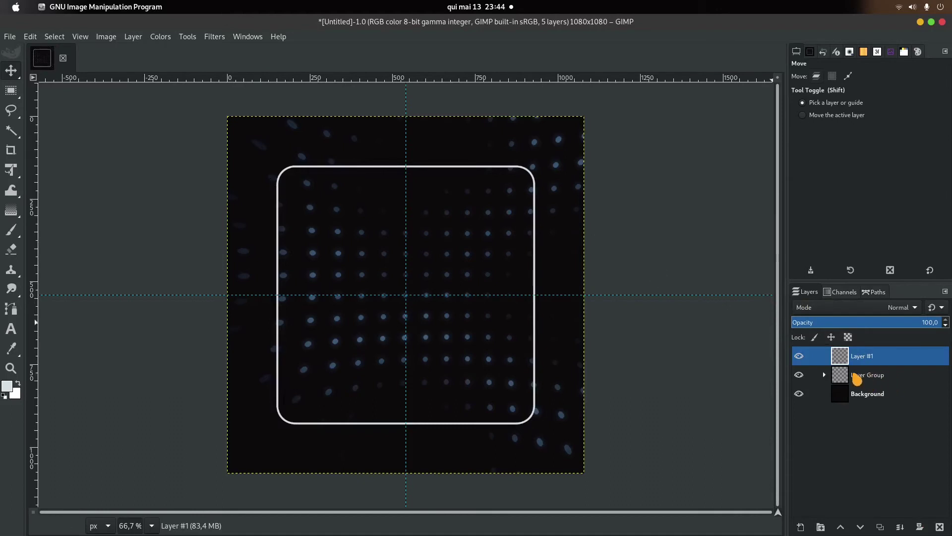
Group Layer #1 and a new Layer #2 in Layer Group #1 and import the TV PNG into it
{"action": "left_click", "coordinate": [881, 526]}
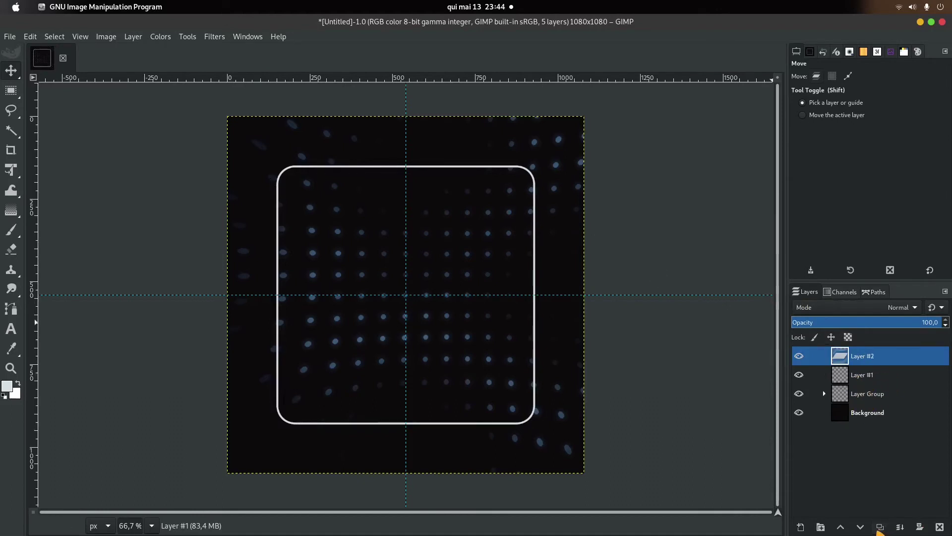
{"action": "left_click", "coordinate": [820, 527]}
{"action": "mouse_move", "coordinate": [843, 379]}
{"action": "left_mouse_down"}
{"action": "mouse_move", "coordinate": [845, 364]}
{"action": "mouse_move", "coordinate": [843, 378]}
{"action": "mouse_move", "coordinate": [861, 392]}
{"action": "left_mouse_up"}
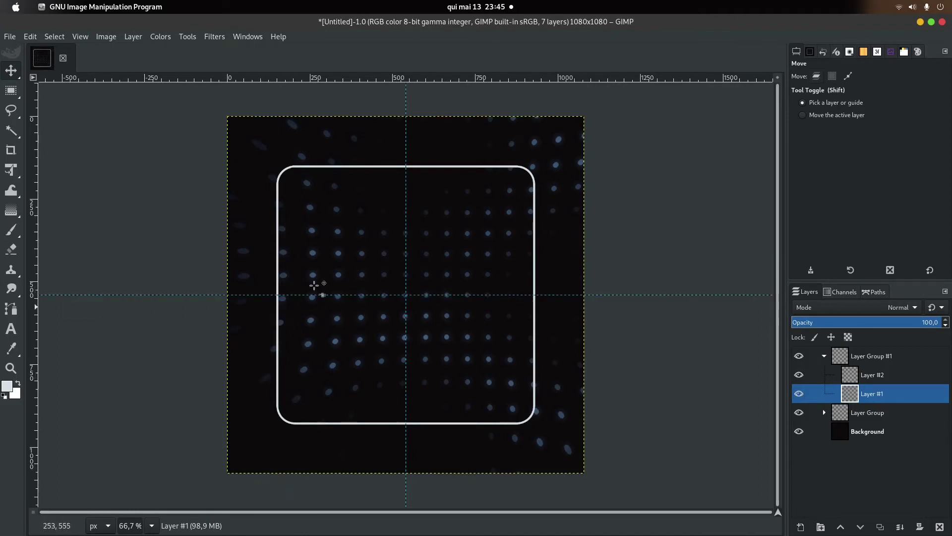
{"action": "left_click_drag", "start_coordinate": [680, 520], "coordinate": [471, 250]}
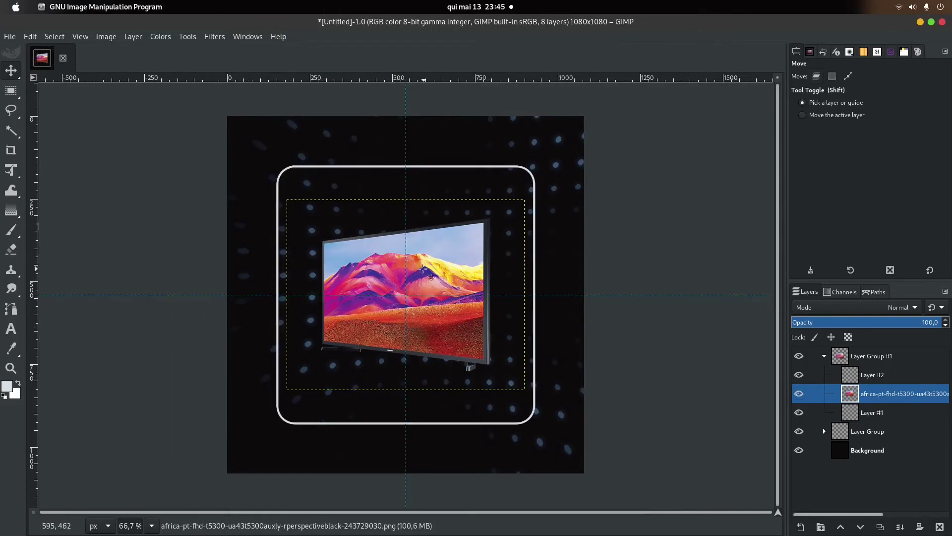
Crop the TV layer to its content and shift it right over the frame edge
{"action": "left_click", "coordinate": [133, 36]}
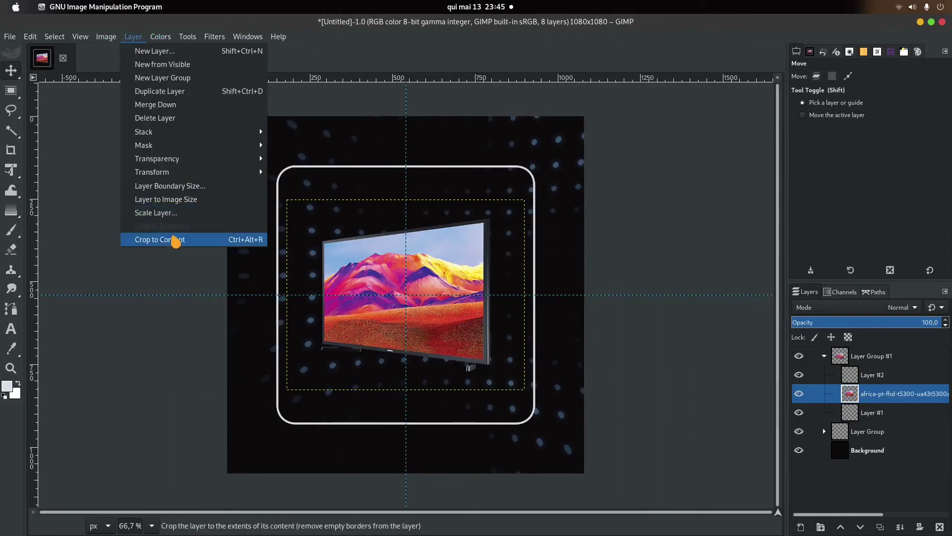
{"action": "left_click", "coordinate": [182, 241]}
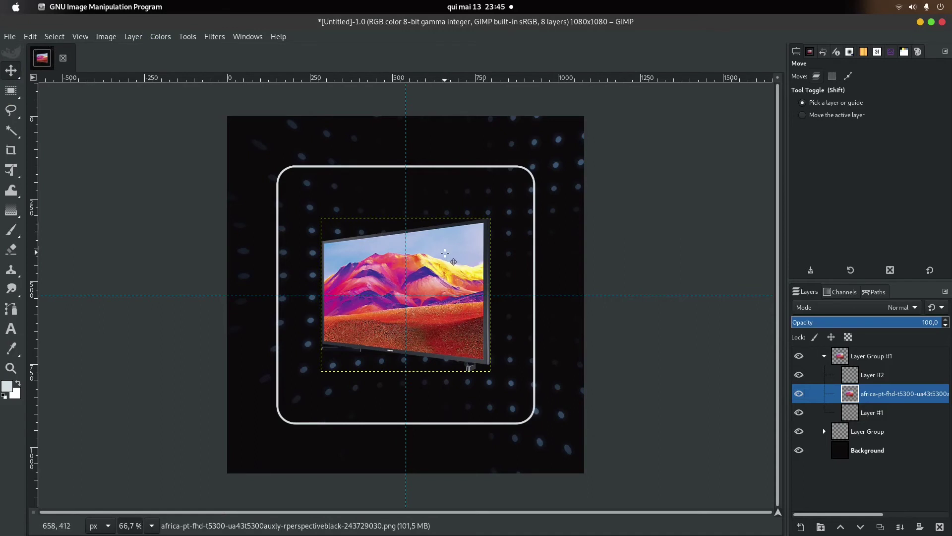
{"action": "left_click_drag", "start_coordinate": [441, 255], "coordinate": [513, 264]}
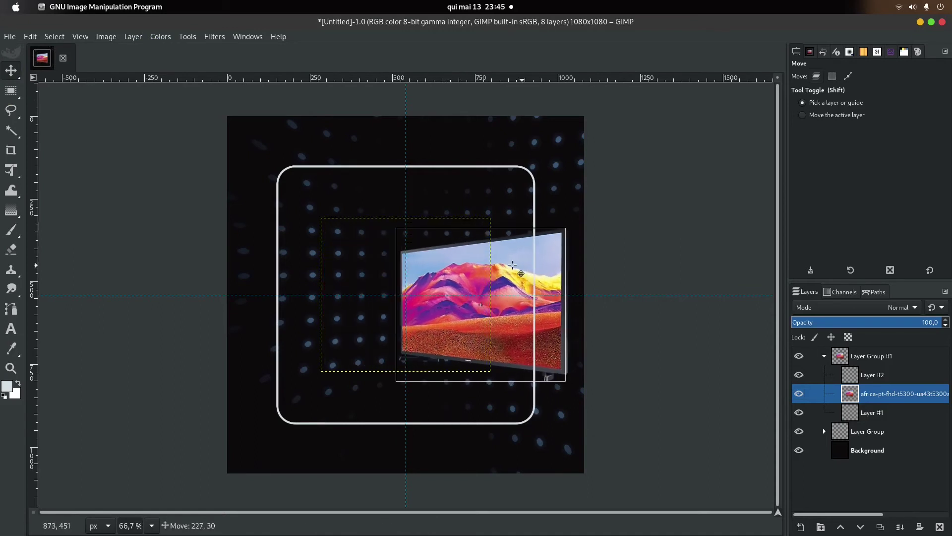
Scale the TV image to about 84%, nudge it right, and drag it out of Layer Group #1
{"action": "left_click", "coordinate": [11, 170]}
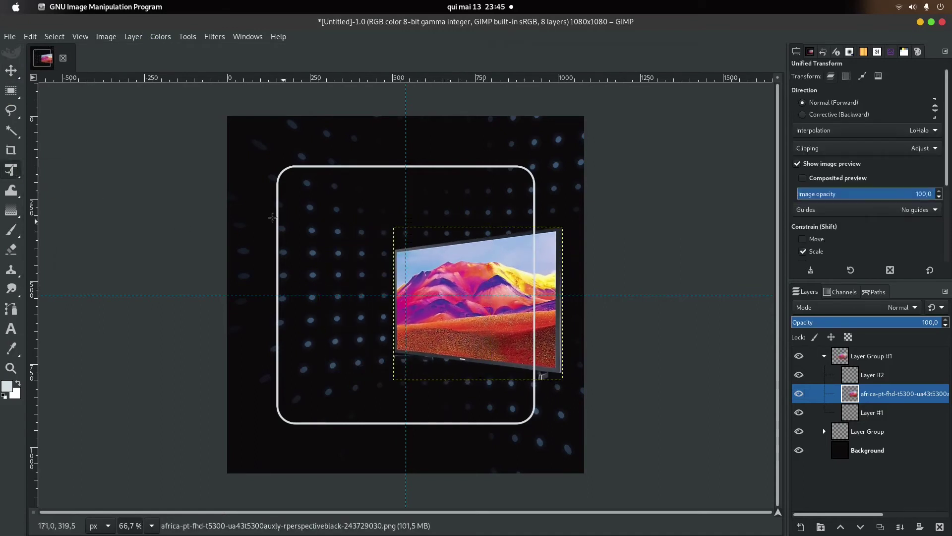
{"action": "left_click", "coordinate": [470, 281]}
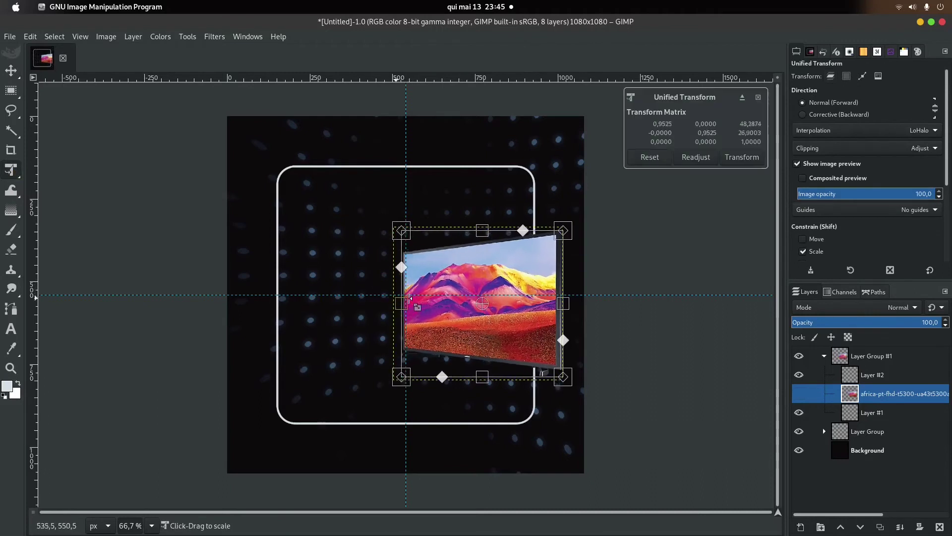
{"action": "left_click_drag", "start_coordinate": [394, 228], "coordinate": [422, 240]}
{"action": "left_click_drag", "start_coordinate": [503, 280], "coordinate": [508, 280]}
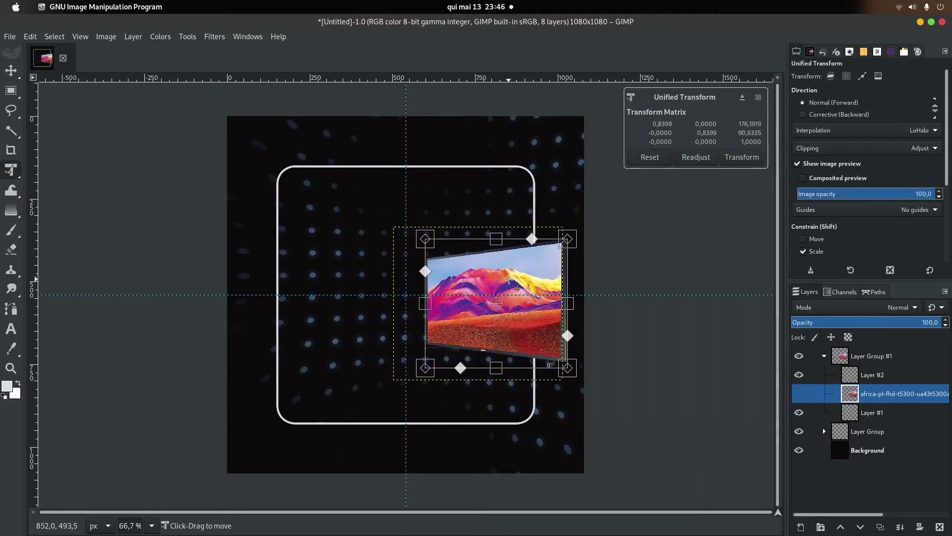
{"action": "left_click", "coordinate": [746, 160]}
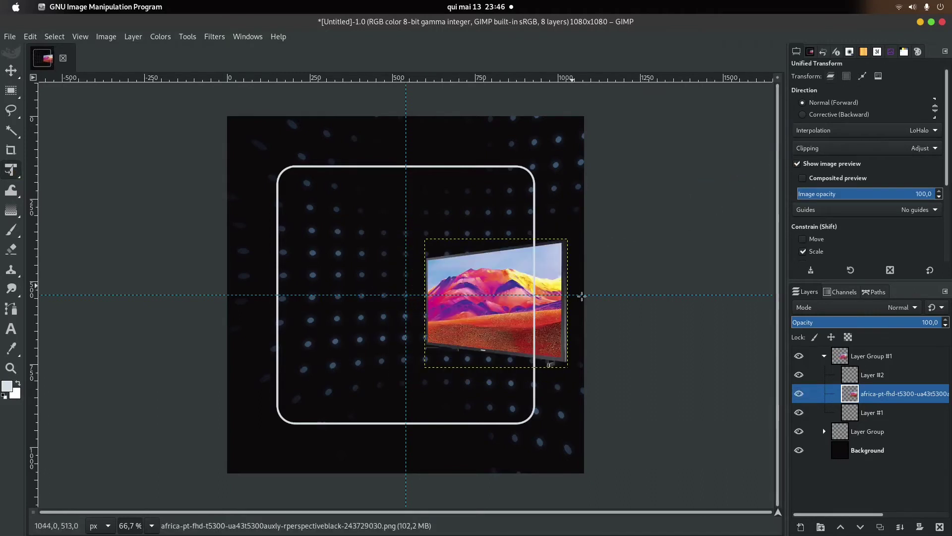
{"action": "left_click_drag", "start_coordinate": [876, 399], "coordinate": [876, 442]}
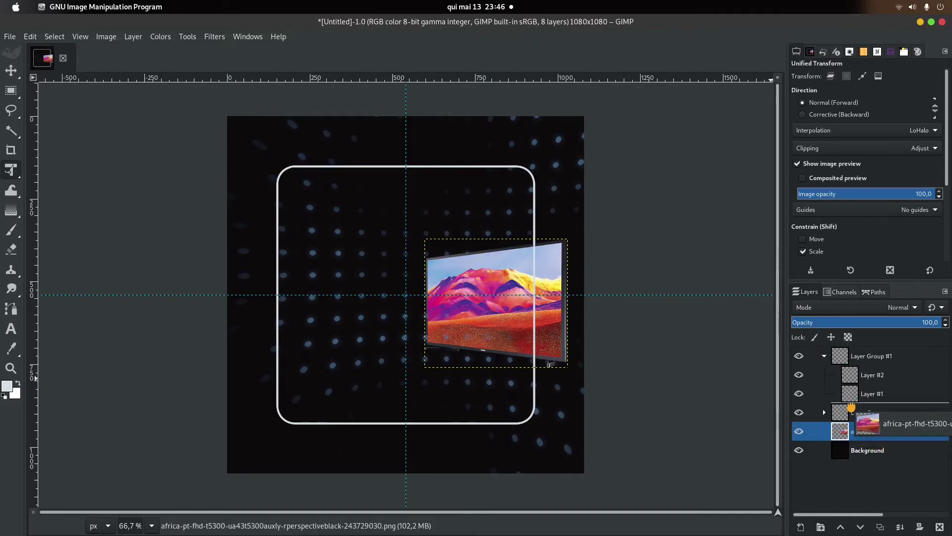
Move the TV layer to the top of the stack and select the empty Layer #1 in the group
{"action": "left_click_drag", "start_coordinate": [852, 422], "coordinate": [852, 408]}
{"action": "left_click", "coordinate": [868, 375]}
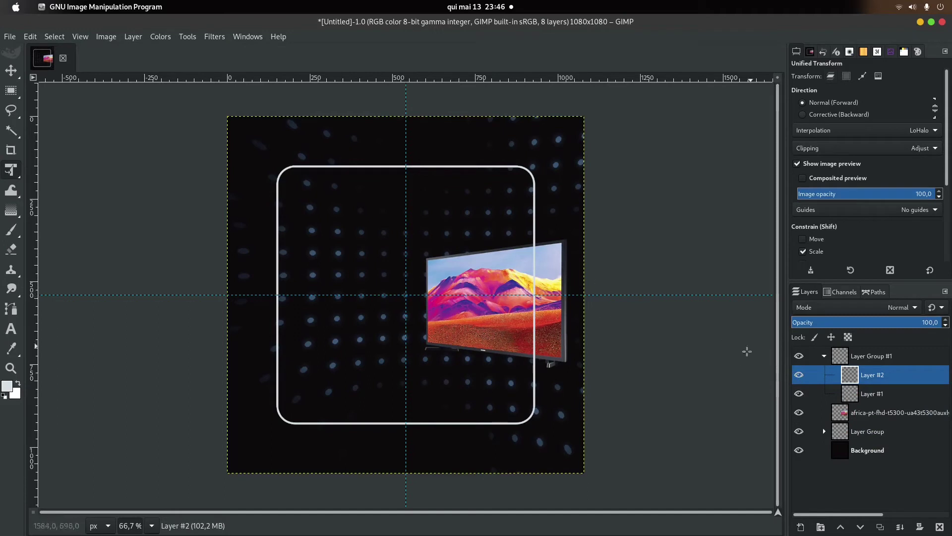
{"action": "left_click_drag", "start_coordinate": [840, 412], "coordinate": [838, 351]}
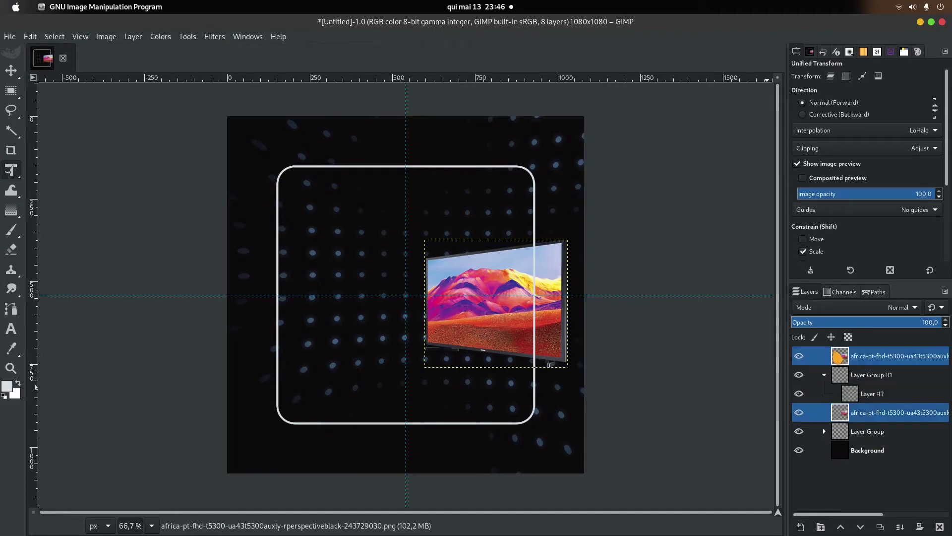
{"action": "left_click", "coordinate": [857, 402]}
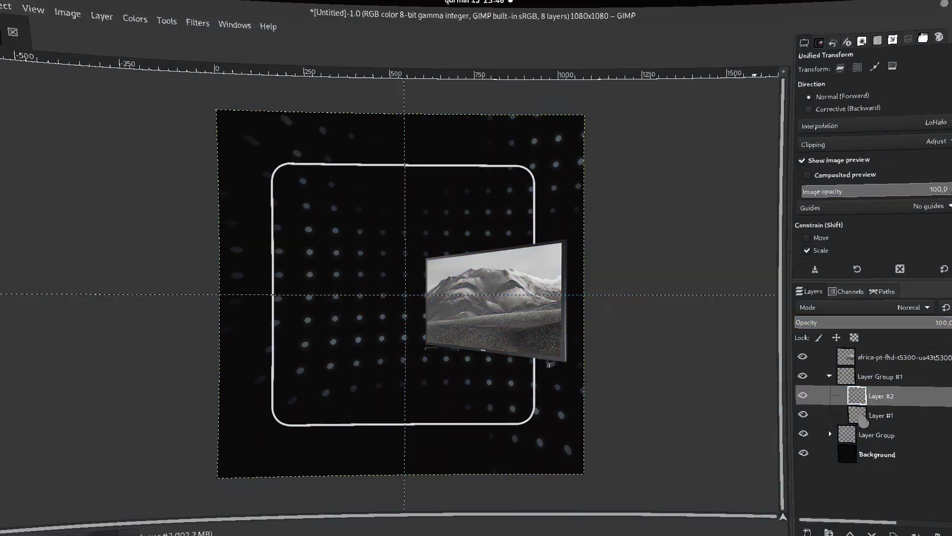
{"action": "left_click", "coordinate": [854, 412]}
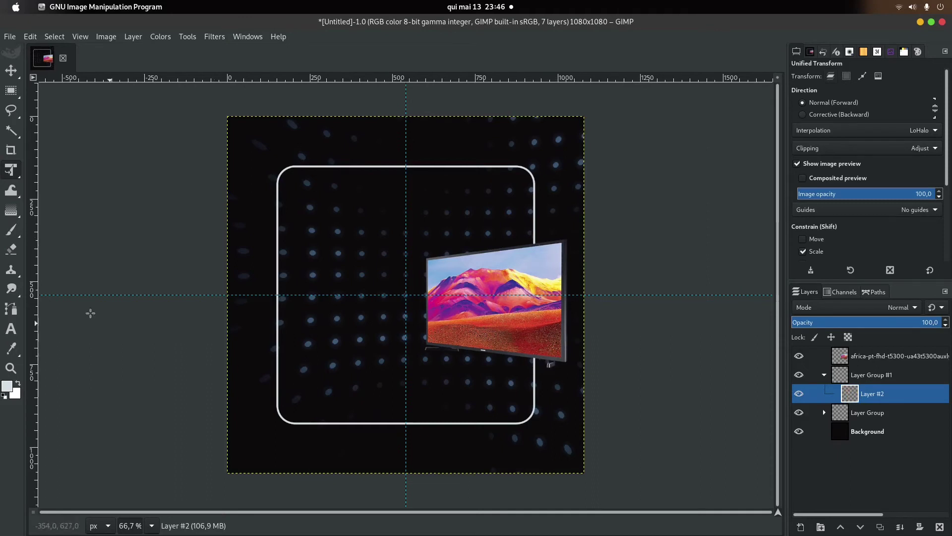
Add a white layer mask to Layer #2 and set the Paintbrush size to 188
{"action": "left_click", "coordinate": [11, 230]}
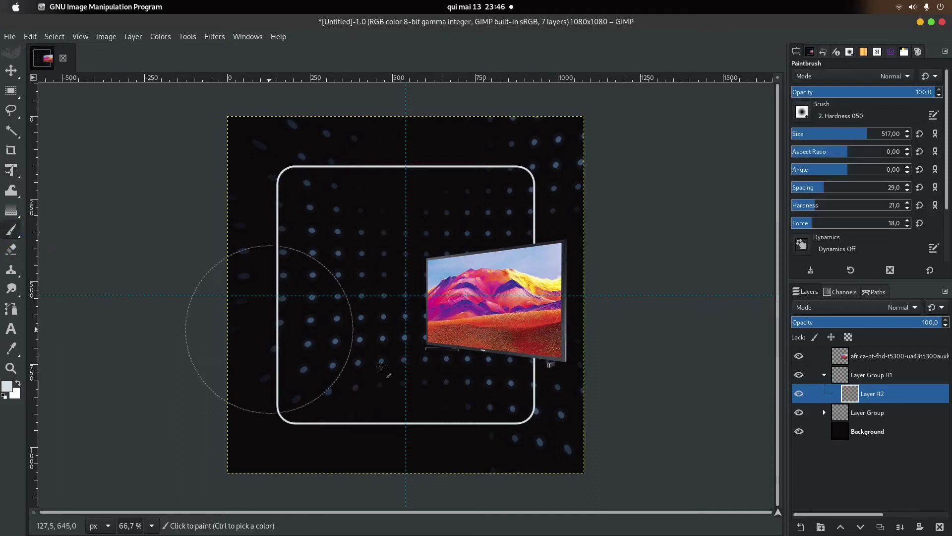
{"action": "right_click", "coordinate": [853, 398]}
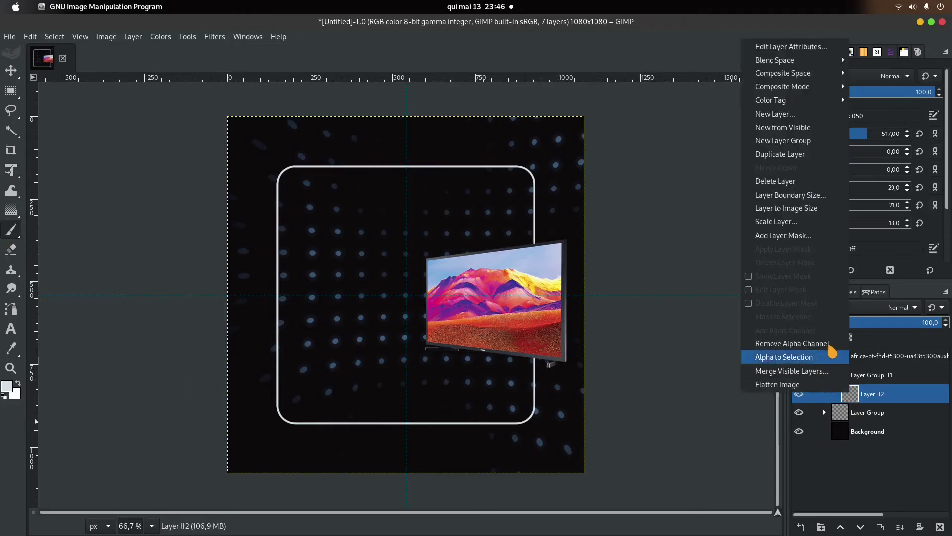
{"action": "left_click", "coordinate": [809, 239]}
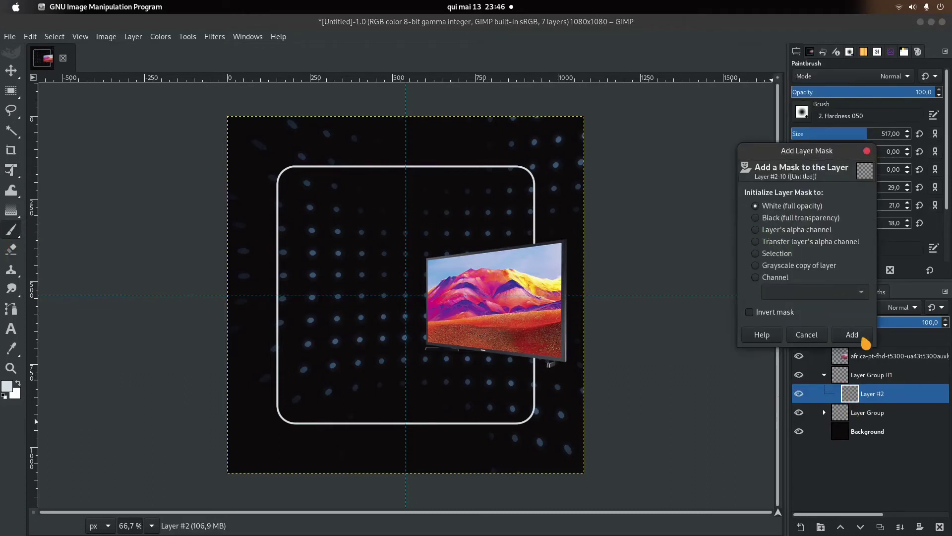
{"action": "left_click", "coordinate": [853, 335]}
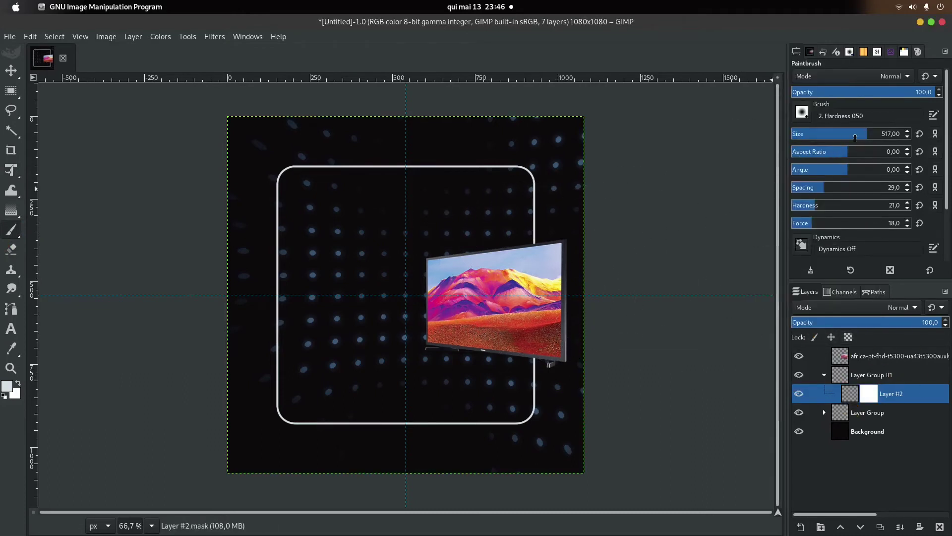
{"action": "left_click", "coordinate": [832, 134]}
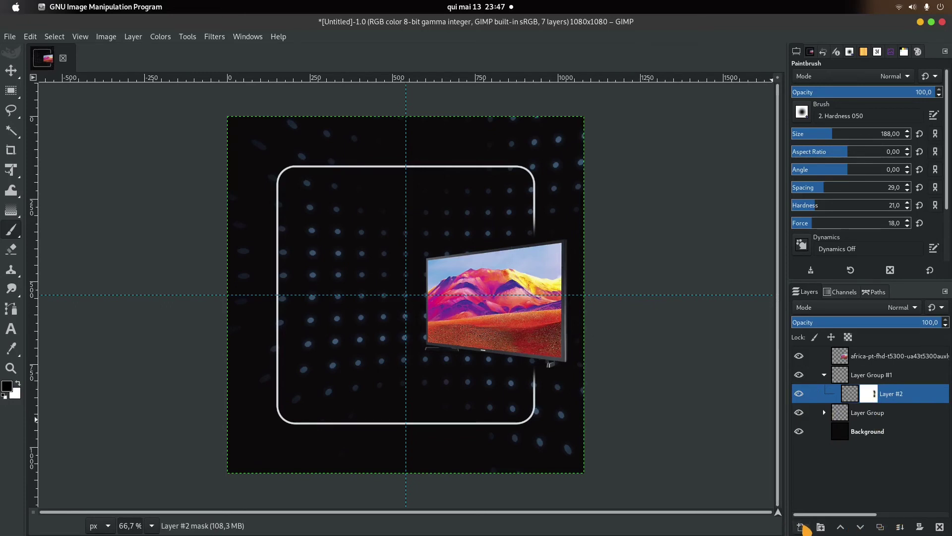
Add a new Layer #1 and load Layer #2's outline as a selection
{"action": "left_click", "coordinate": [927, 526]}
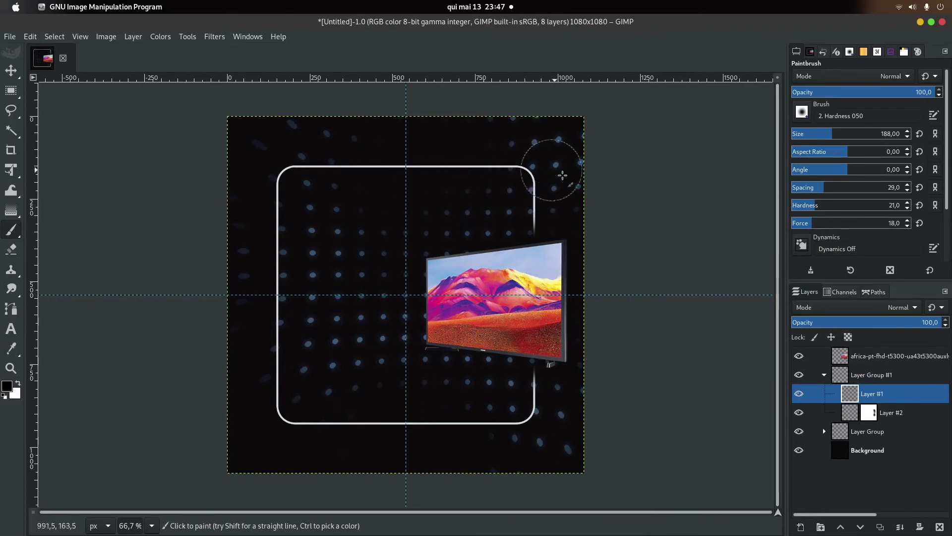
{"action": "left_click", "coordinate": [853, 413]}
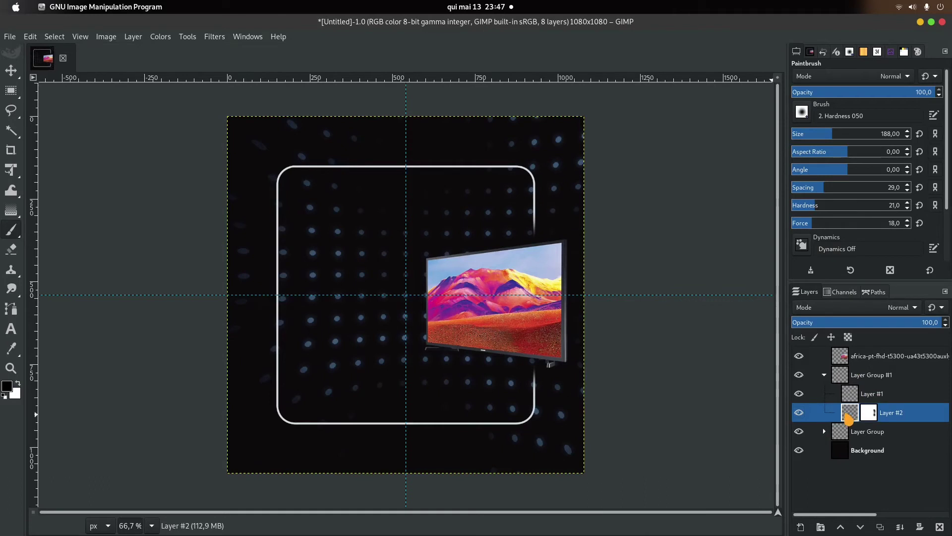
{"action": "left_click", "coordinate": [847, 418], "text": "alt"}
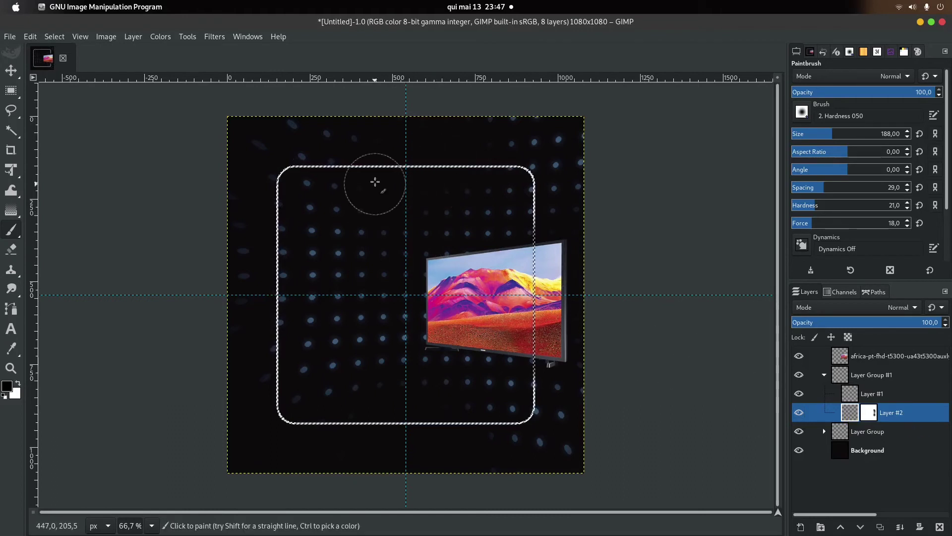
{"action": "left_click", "coordinate": [875, 394]}
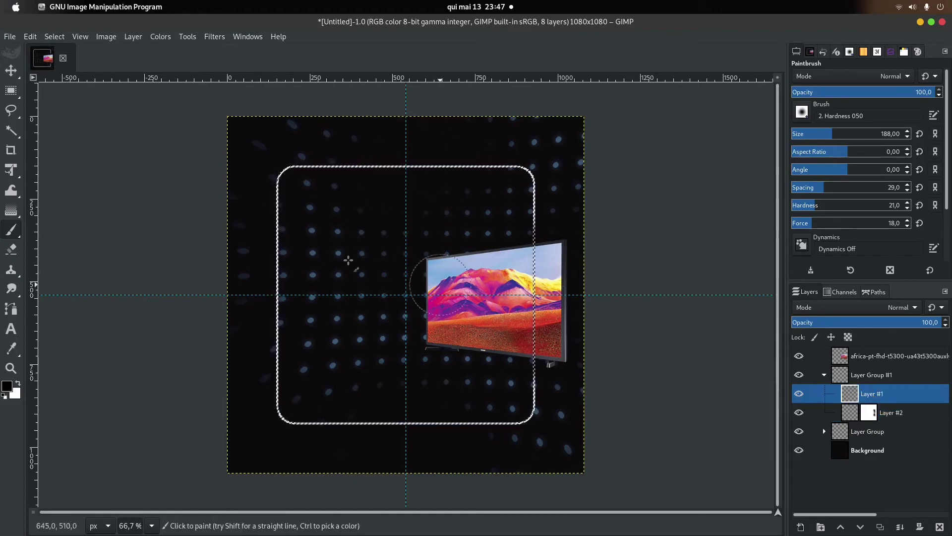
Paint black along the selection's left edge on Layer #1, undoing stray top strokes
{"action": "left_click", "coordinate": [6, 386]}
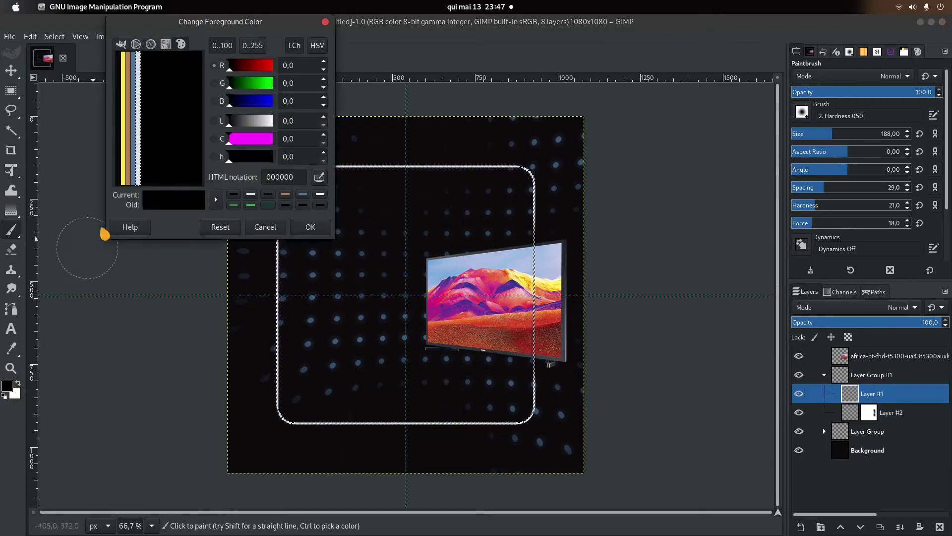
{"action": "left_click", "coordinate": [324, 228]}
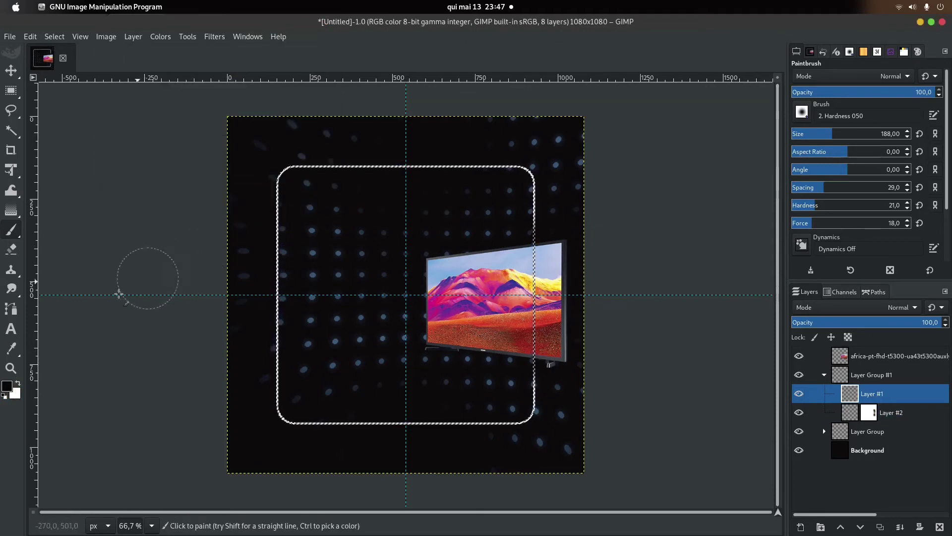
{"action": "mouse_move", "coordinate": [330, 153]}
{"action": "left_mouse_down"}
{"action": "mouse_move", "coordinate": [312, 167]}
{"action": "mouse_move", "coordinate": [402, 165]}
{"action": "left_mouse_up"}
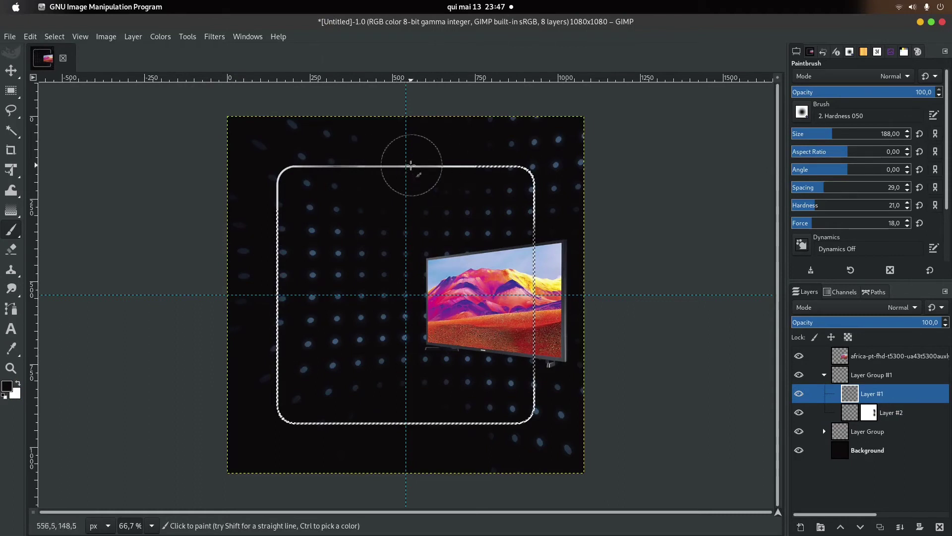
{"action": "key", "text": "ctrl+z"}
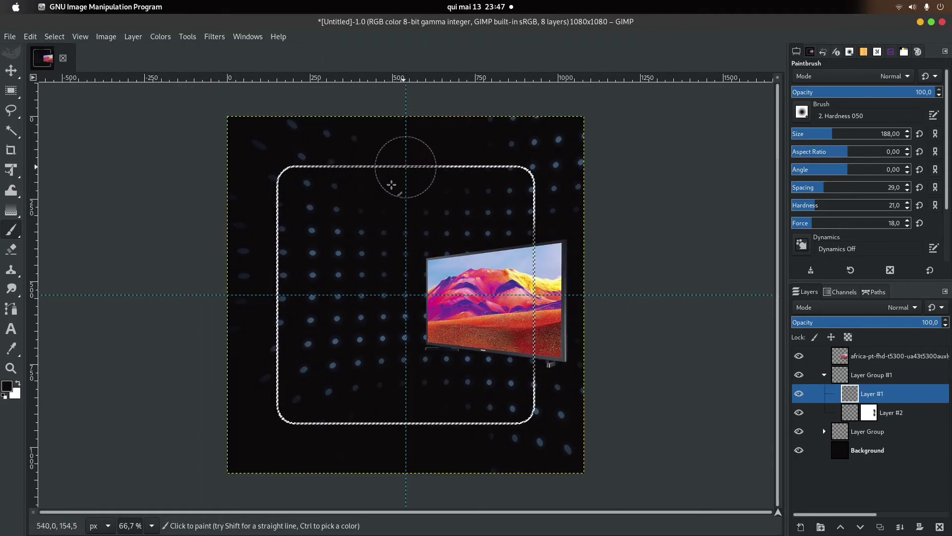
{"action": "mouse_move", "coordinate": [270, 271]}
{"action": "left_mouse_down"}
{"action": "mouse_move", "coordinate": [266, 255]}
{"action": "mouse_move", "coordinate": [276, 272]}
{"action": "mouse_move", "coordinate": [273, 361]}
{"action": "mouse_move", "coordinate": [317, 411]}
{"action": "mouse_move", "coordinate": [350, 426]}
{"action": "mouse_move", "coordinate": [526, 421]}
{"action": "mouse_move", "coordinate": [535, 412]}
{"action": "mouse_move", "coordinate": [531, 432]}
{"action": "left_mouse_up"}
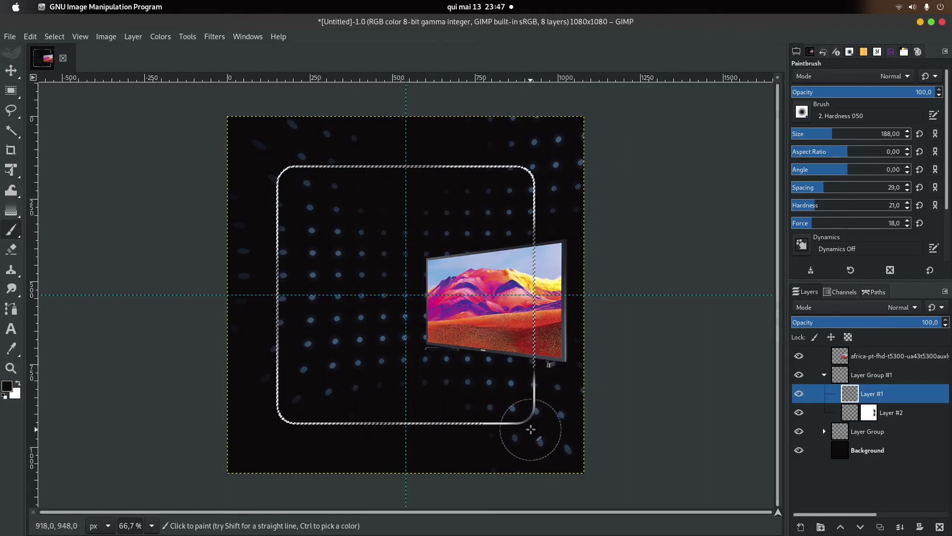
{"action": "mouse_move", "coordinate": [607, 205]}
{"action": "left_mouse_down"}
{"action": "mouse_move", "coordinate": [546, 158]}
{"action": "mouse_move", "coordinate": [535, 228]}
{"action": "mouse_move", "coordinate": [495, 167]}
{"action": "mouse_move", "coordinate": [539, 194]}
{"action": "left_mouse_up"}
{"action": "key", "text": "ctrl+z"}
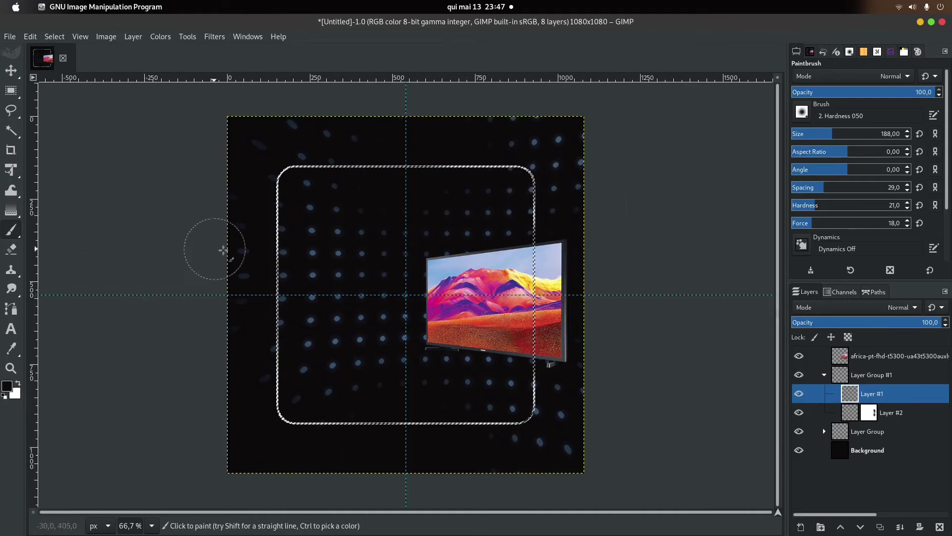
Clear the selection, slightly lower Layer #1's opacity, and duplicate masked Layer #2 as Layer #3
{"action": "right_click", "coordinate": [246, 184]}
{"action": "mouse_move", "coordinate": [271, 228]}
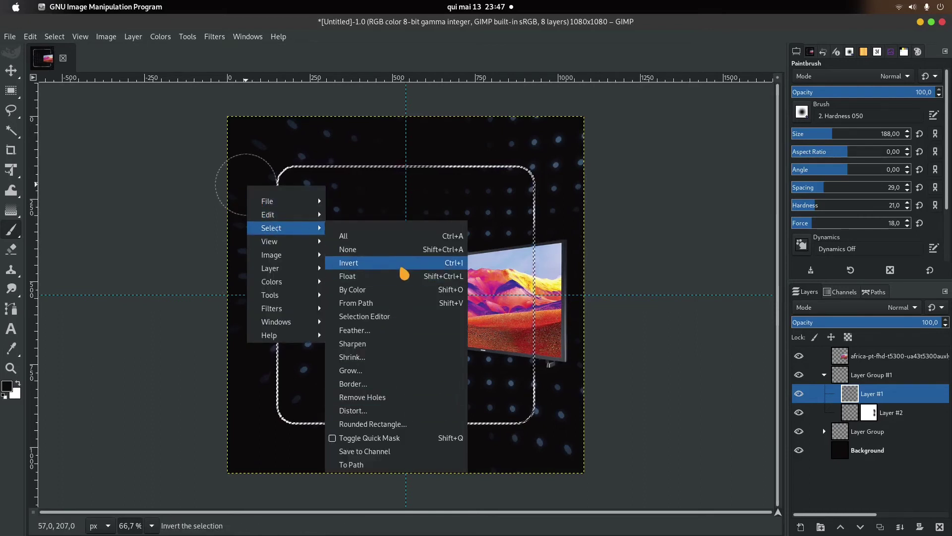
{"action": "left_click", "coordinate": [402, 250]}
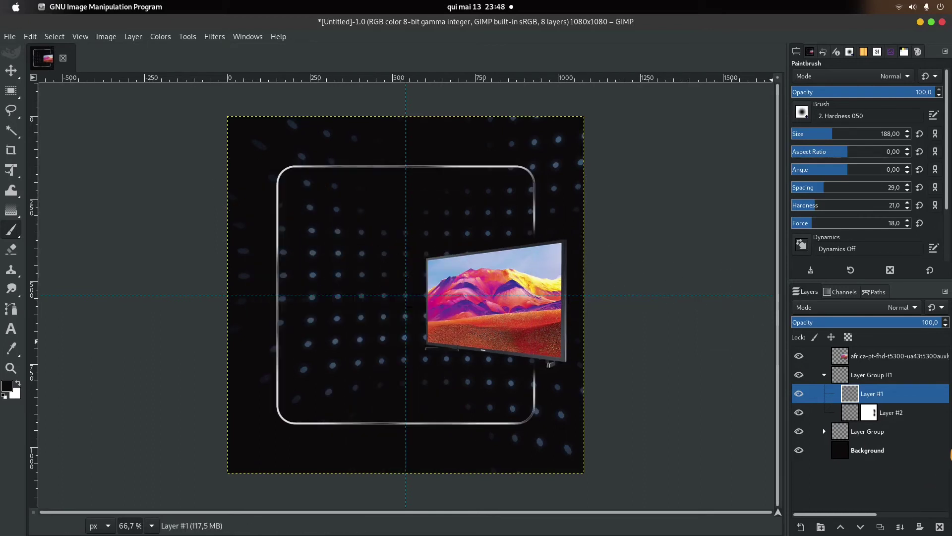
{"action": "mouse_move", "coordinate": [878, 322]}
{"action": "left_mouse_down"}
{"action": "mouse_move", "coordinate": [948, 322]}
{"action": "mouse_move", "coordinate": [910, 322]}
{"action": "left_mouse_up"}
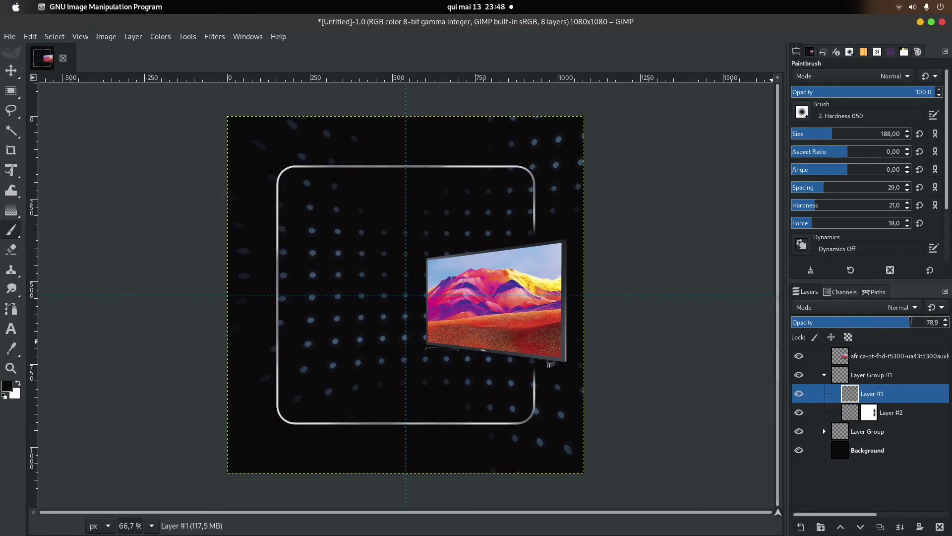
{"action": "left_click", "coordinate": [861, 419]}
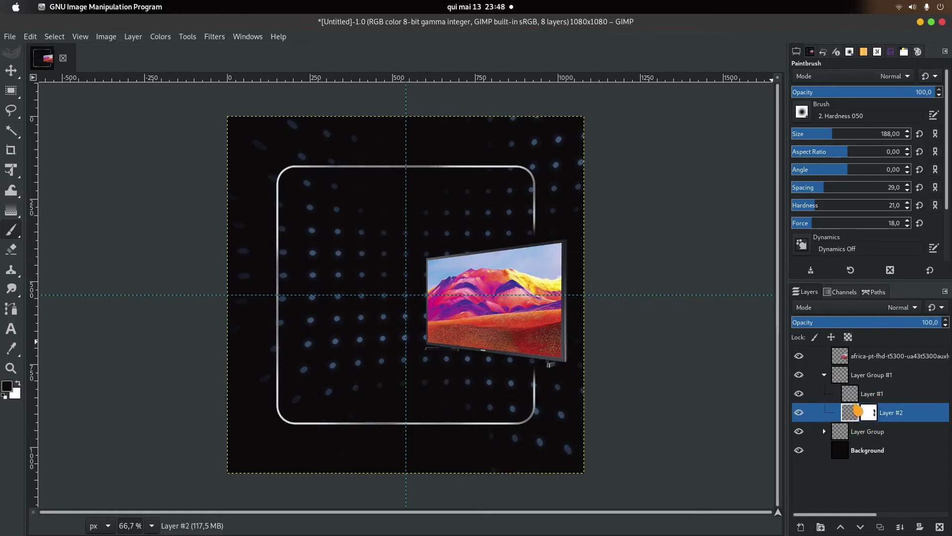
{"action": "left_click", "coordinate": [882, 528]}
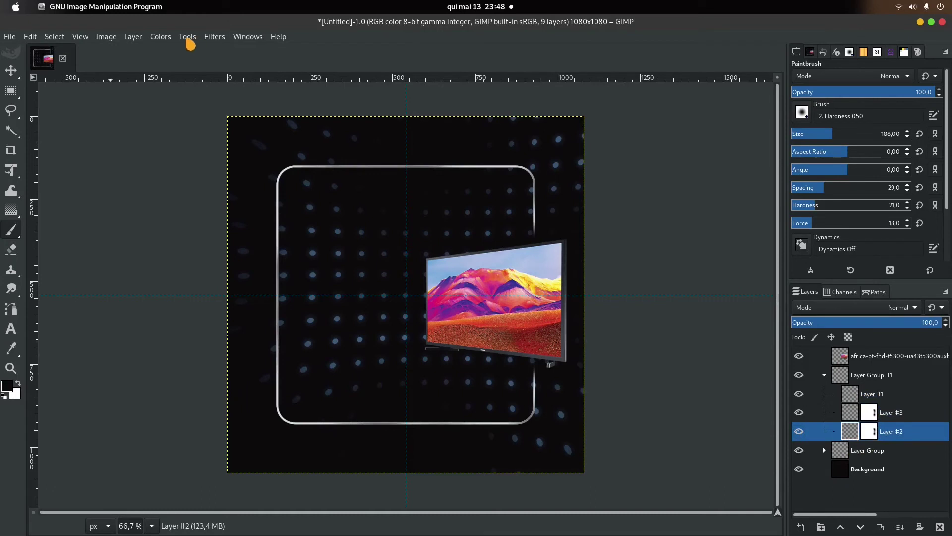
Gaussian-blur Layer #2 into a soft glow and lower its opacity to fade it
{"action": "left_click", "coordinate": [223, 38]}
{"action": "mouse_move", "coordinate": [246, 105]}
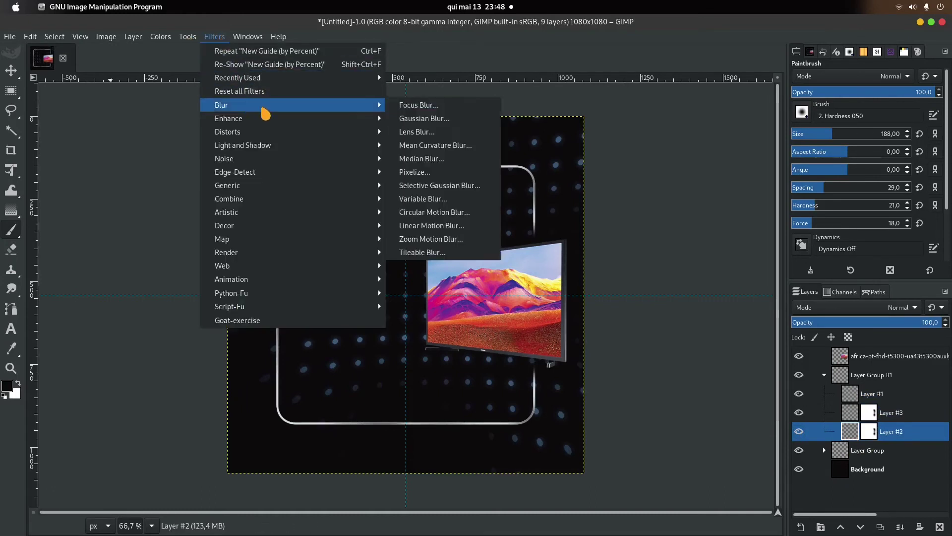
{"action": "left_click", "coordinate": [411, 119]}
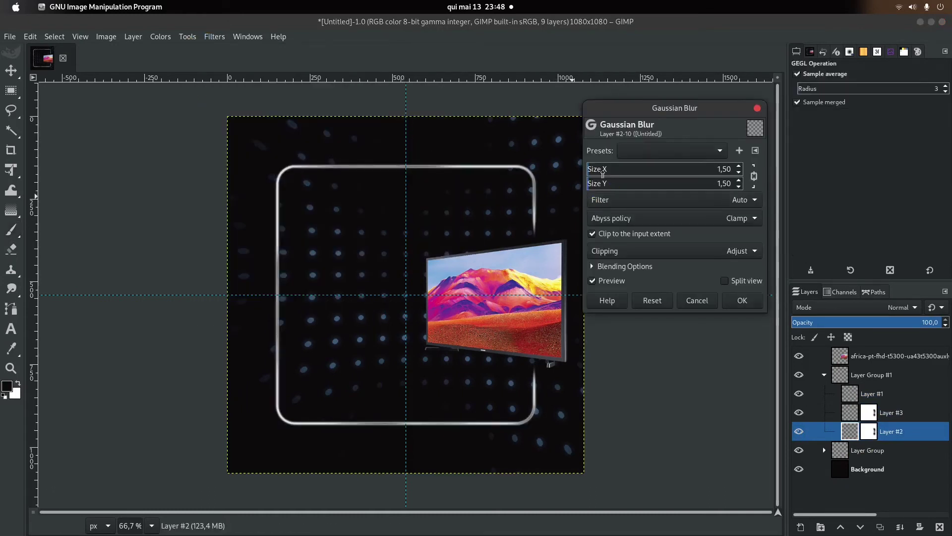
{"action": "left_click_drag", "start_coordinate": [598, 172], "coordinate": [597, 175]}
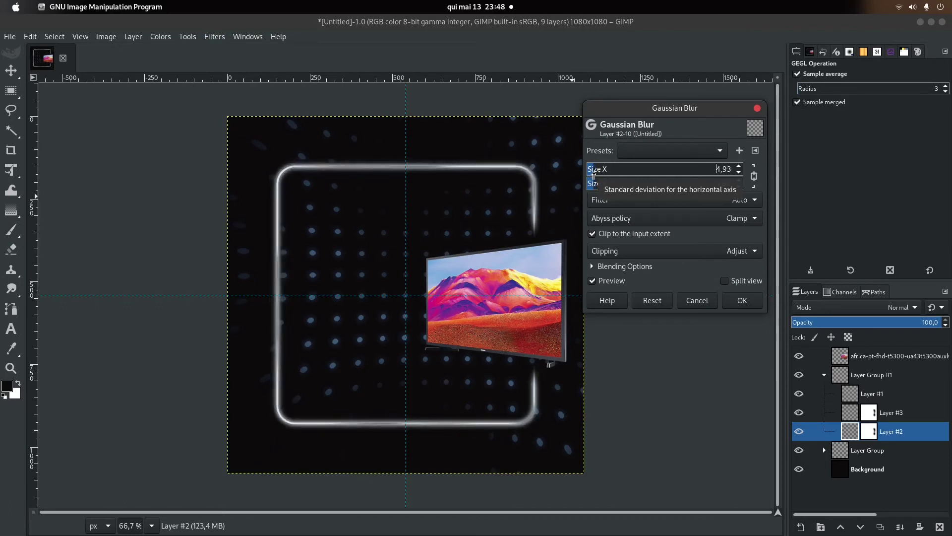
{"action": "left_click", "coordinate": [744, 299]}
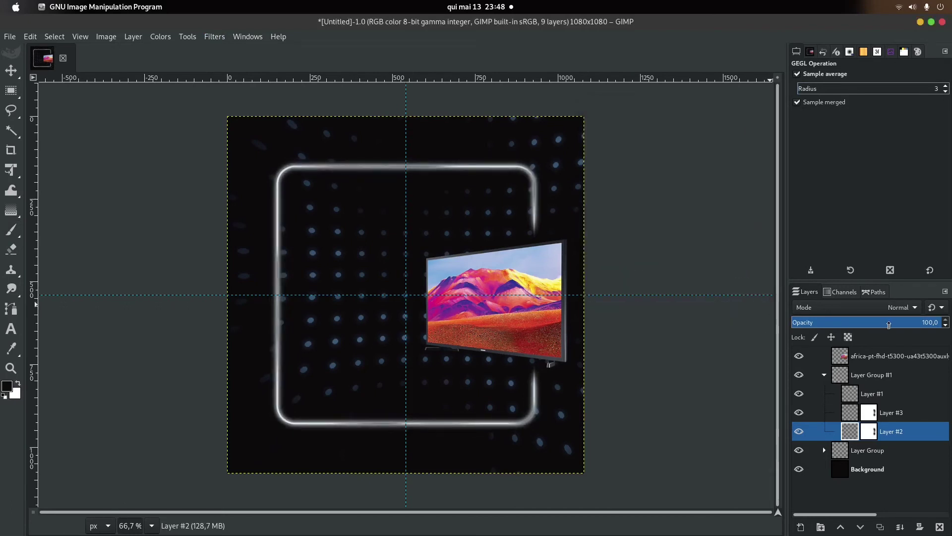
{"action": "left_click_drag", "start_coordinate": [886, 324], "coordinate": [799, 329]}
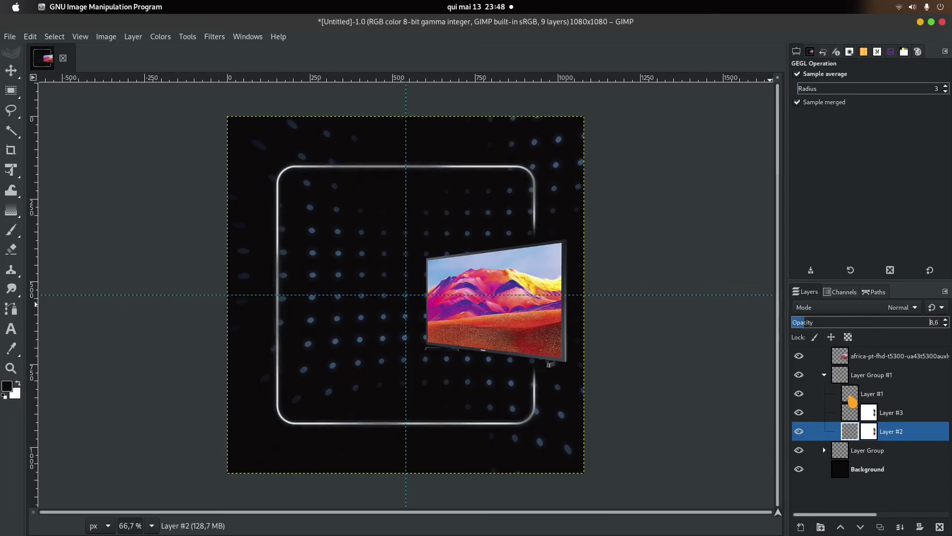
Load the rounded frame's outline as a selection with Layer #1 active for painting
{"action": "left_click", "coordinate": [852, 399]}
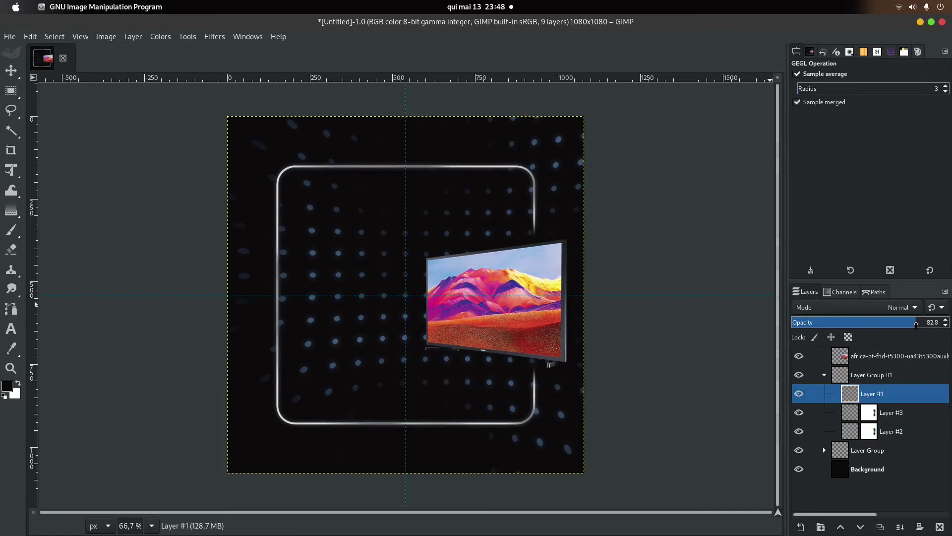
{"action": "left_click", "coordinate": [851, 419]}
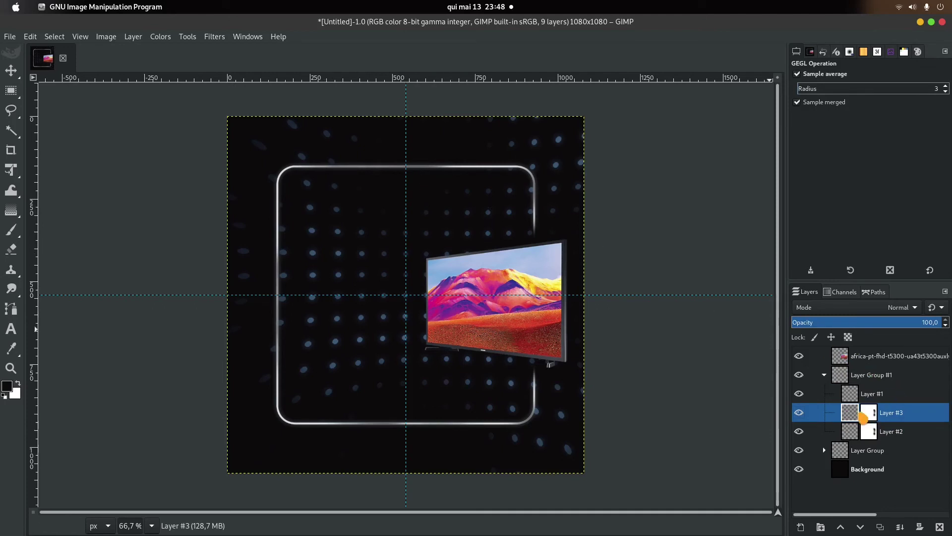
{"action": "left_click", "coordinate": [851, 419], "text": "alt"}
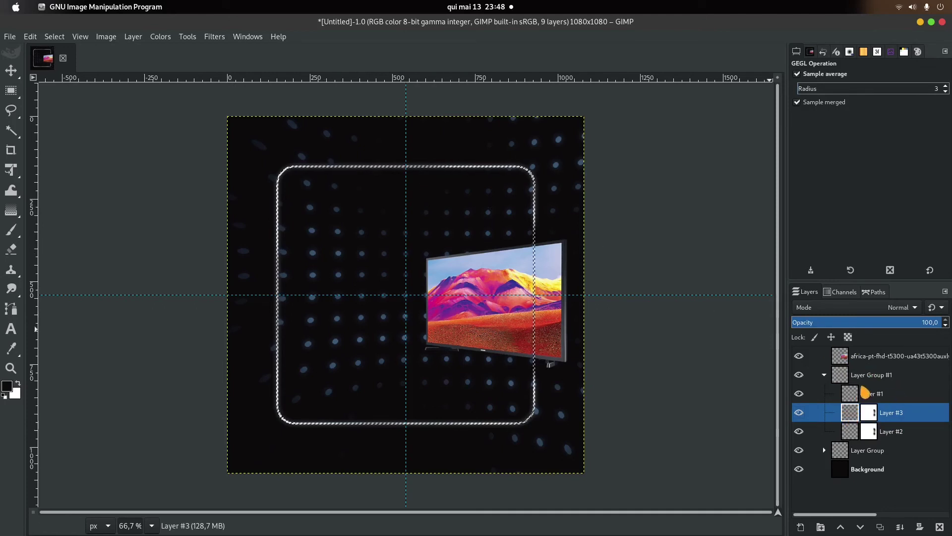
{"action": "left_click", "coordinate": [865, 394]}
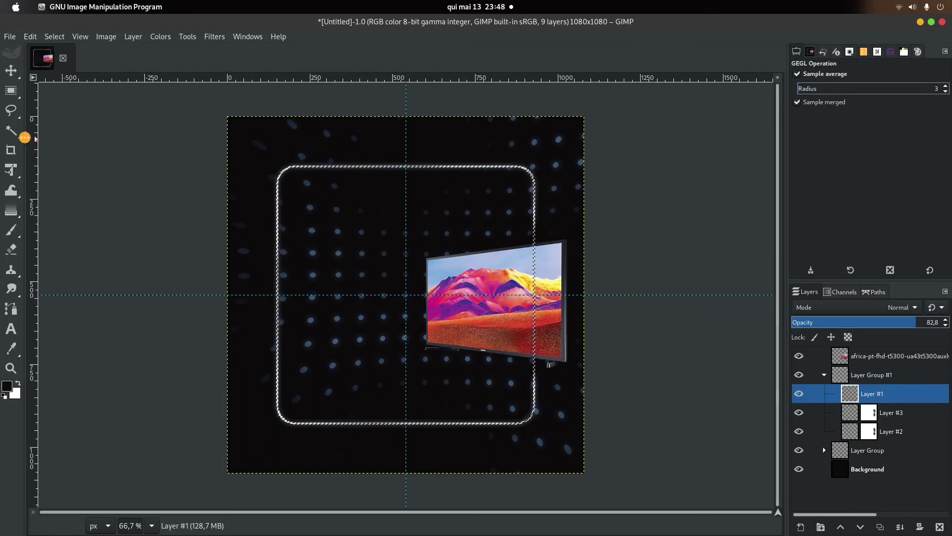
{"action": "left_click", "coordinate": [12, 232]}
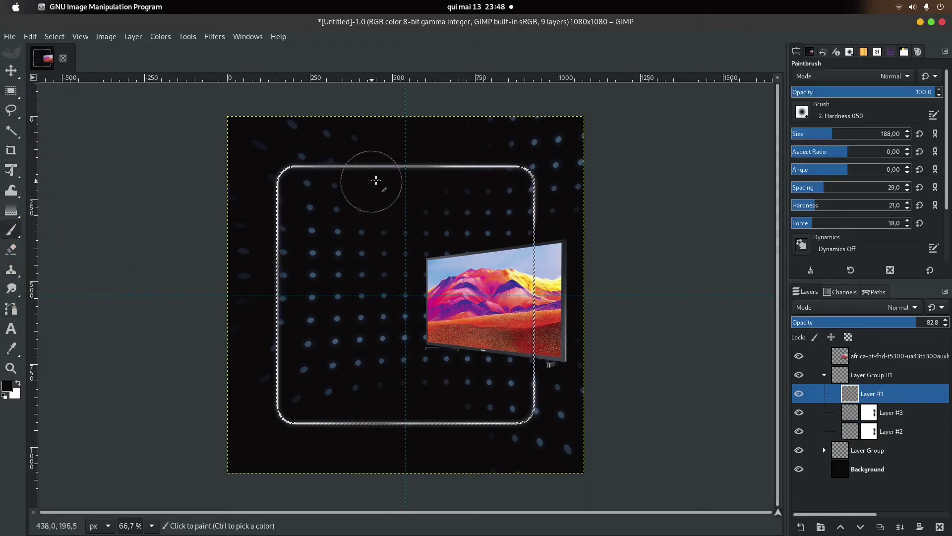
Paint a white highlight on the frame's lower left edge, using brush spacing 12 and force 24
{"action": "left_click_drag", "start_coordinate": [386, 165], "coordinate": [280, 169]}
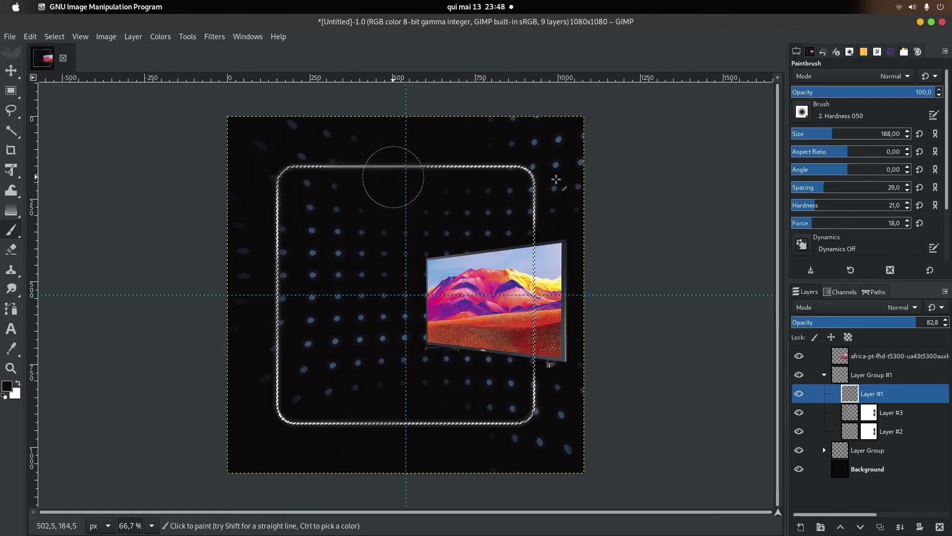
{"action": "key", "text": "ctrl+z"}
{"action": "left_click", "coordinate": [812, 191]}
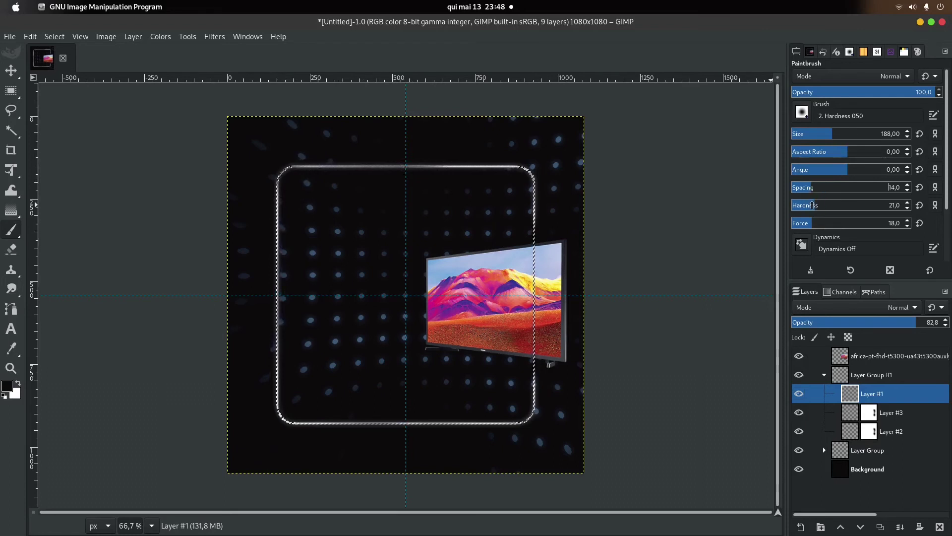
{"action": "left_click_drag", "start_coordinate": [811, 191], "coordinate": [818, 208]}
{"action": "left_click", "coordinate": [813, 210]}
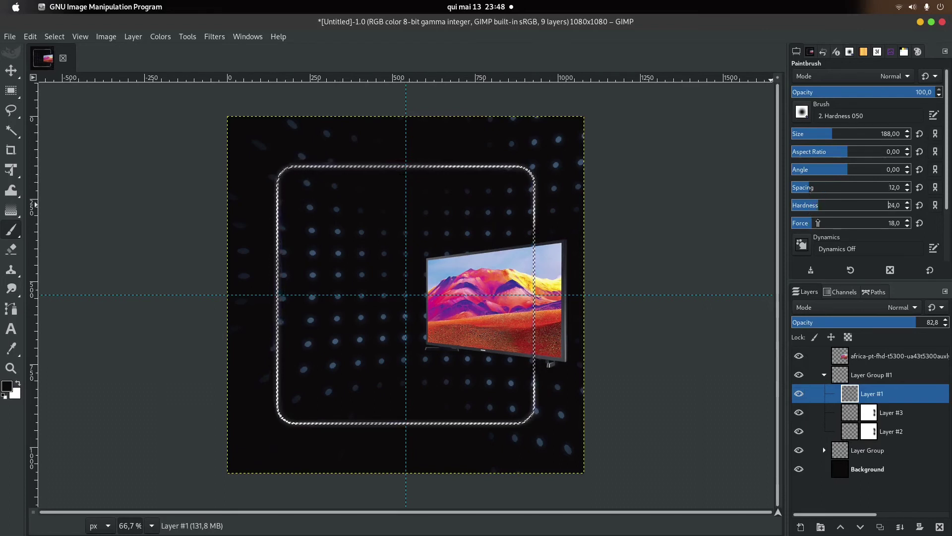
{"action": "left_click", "coordinate": [818, 223]}
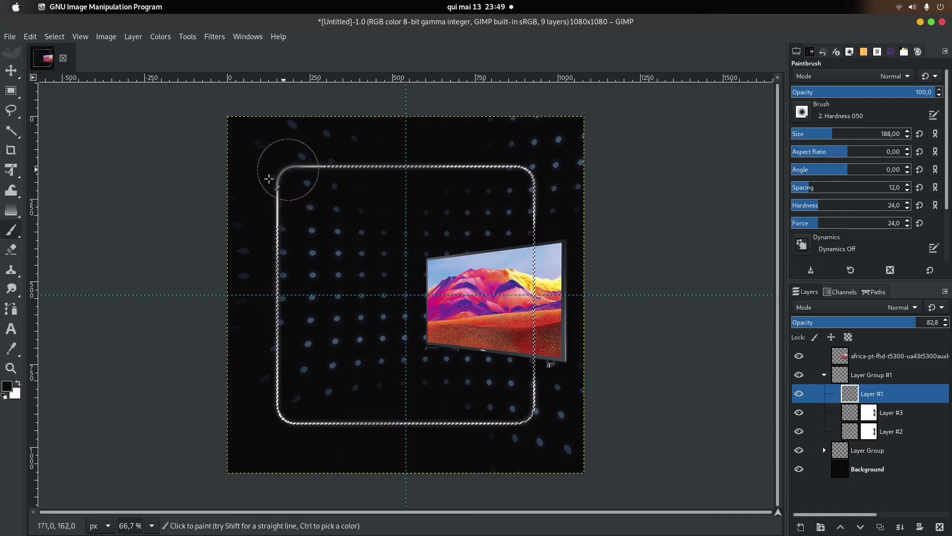
{"action": "left_click_drag", "start_coordinate": [282, 183], "coordinate": [282, 197]}
{"action": "key", "text": "ctrl+z"}
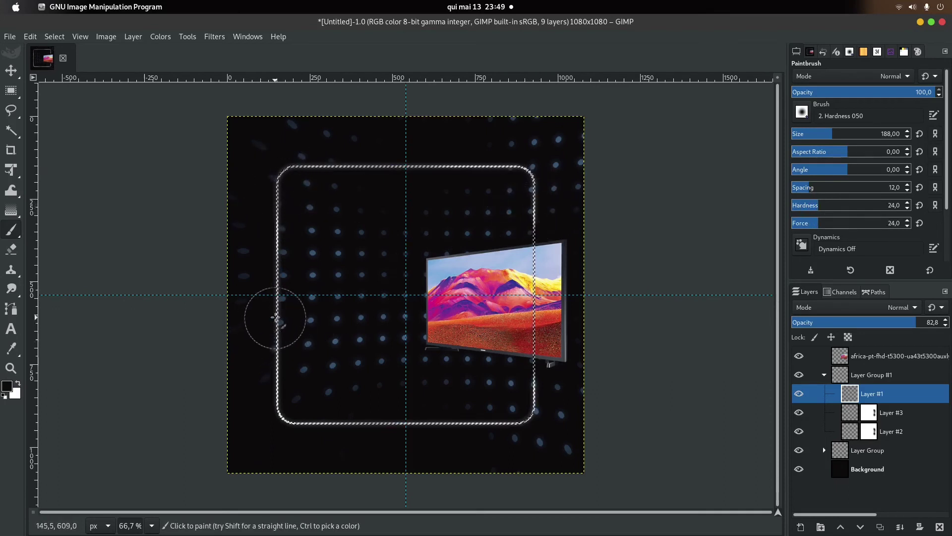
{"action": "mouse_move", "coordinate": [278, 342]}
{"action": "left_mouse_down"}
{"action": "mouse_move", "coordinate": [283, 372]}
{"action": "mouse_move", "coordinate": [422, 422]}
{"action": "left_mouse_up"}
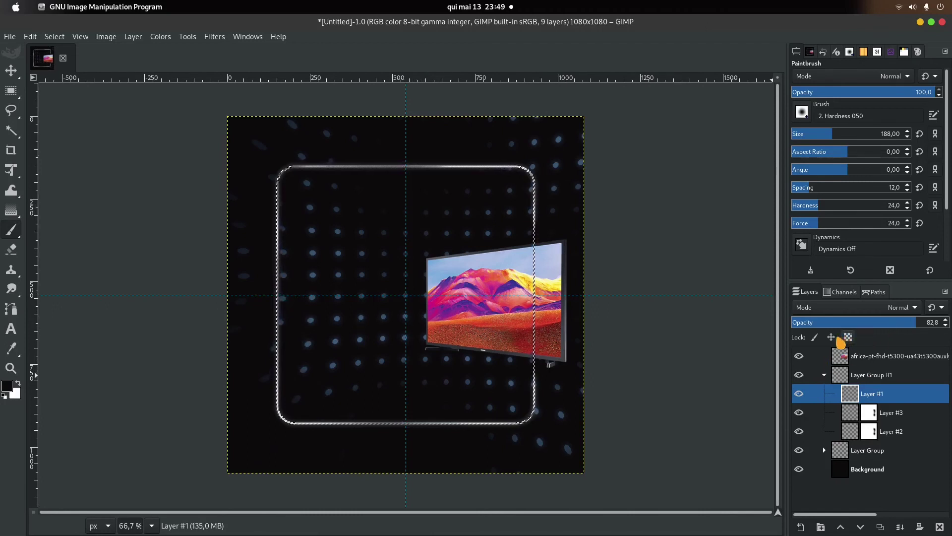
Clear the frame selection and set Layer #1's opacity to 47,5
{"action": "right_click", "coordinate": [339, 228]}
{"action": "mouse_move", "coordinate": [361, 257]}
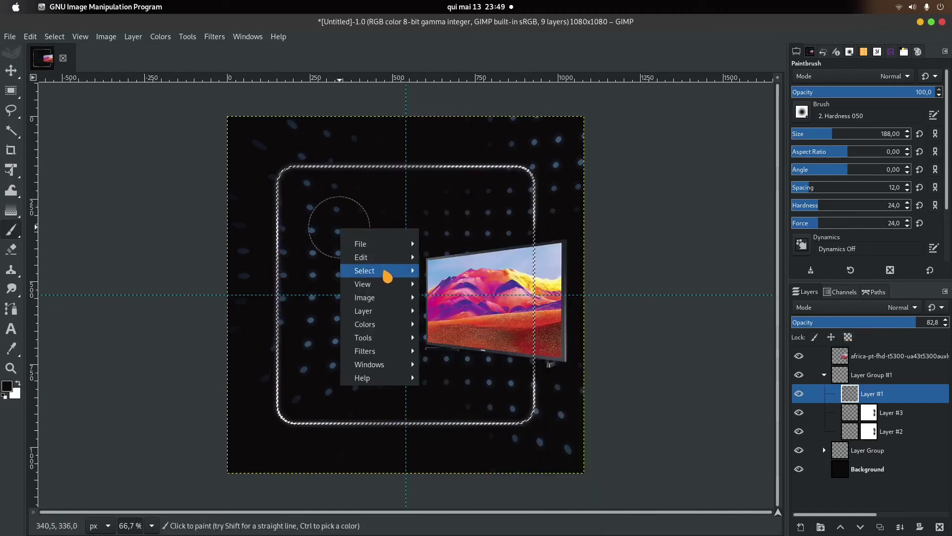
{"action": "left_click", "coordinate": [499, 299]}
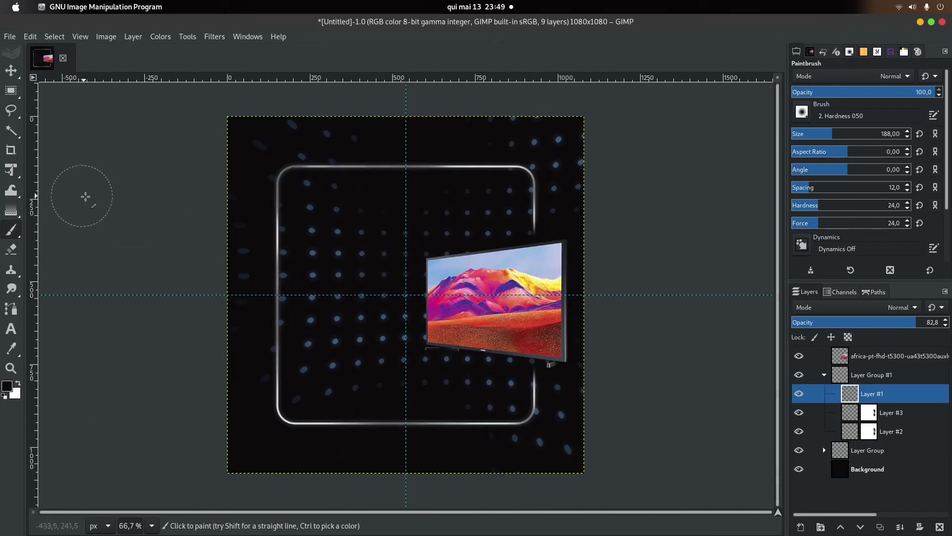
{"action": "left_click", "coordinate": [862, 329]}
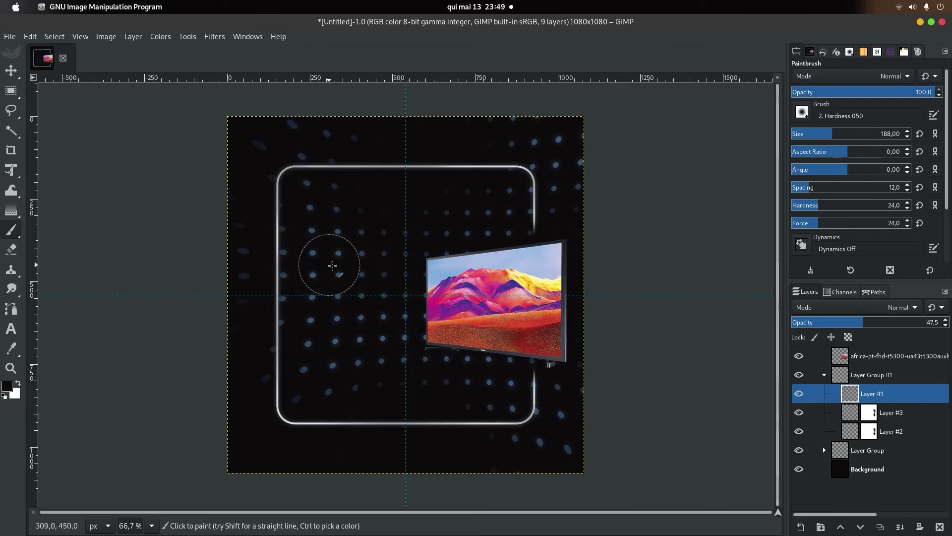
{"action": "left_click", "coordinate": [18, 312]}
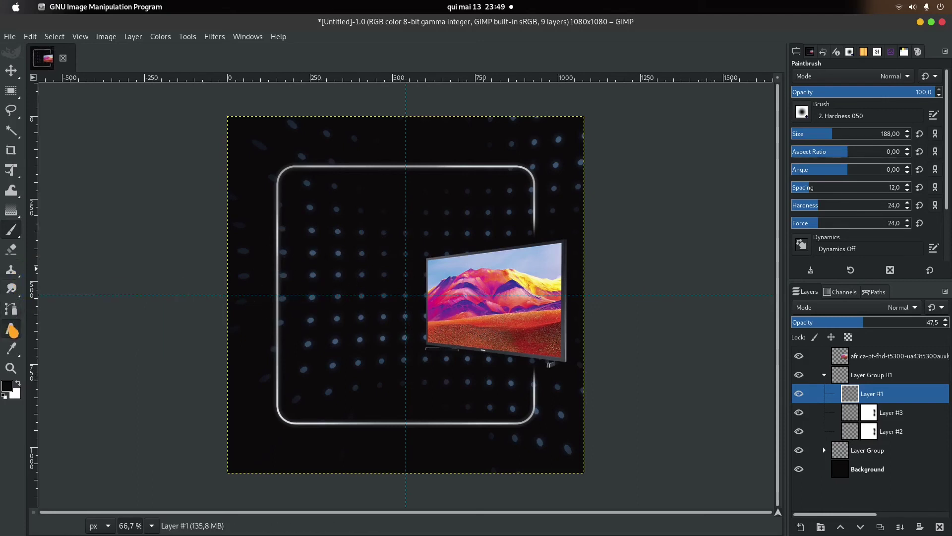
{"action": "left_click", "coordinate": [11, 329]}
Create a text box reading 'TV 43' inside the frame in a light grey-blue colour
{"action": "left_click", "coordinate": [289, 253]}
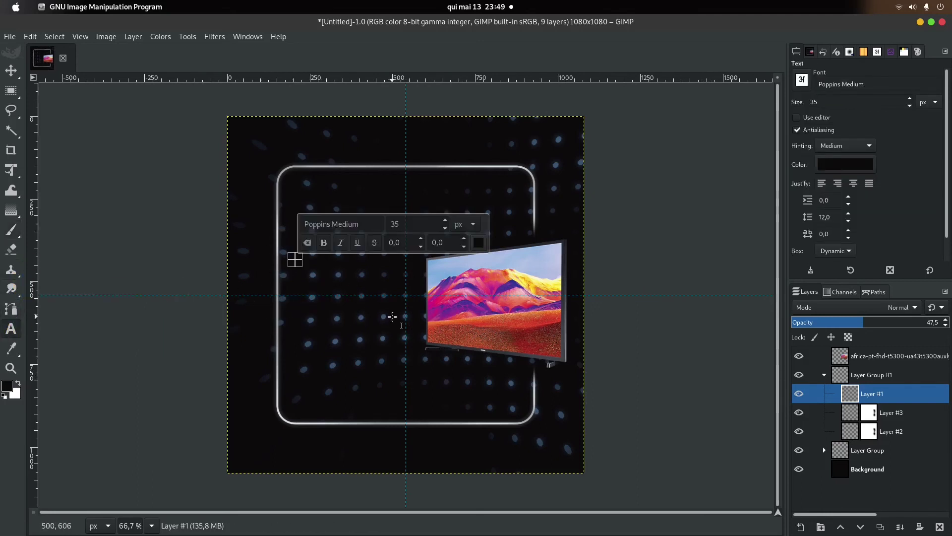
{"action": "type", "text": "TV 4"}
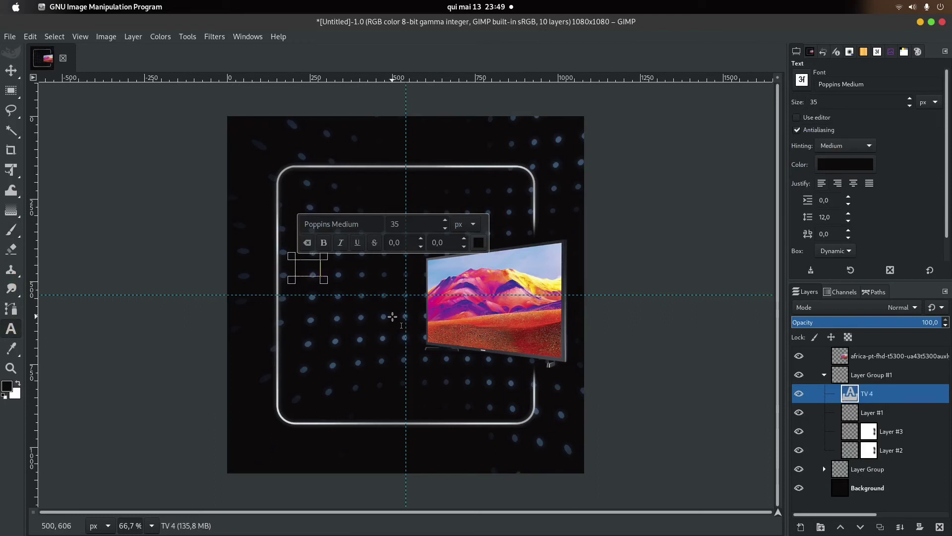
{"action": "type", "text": "3"}
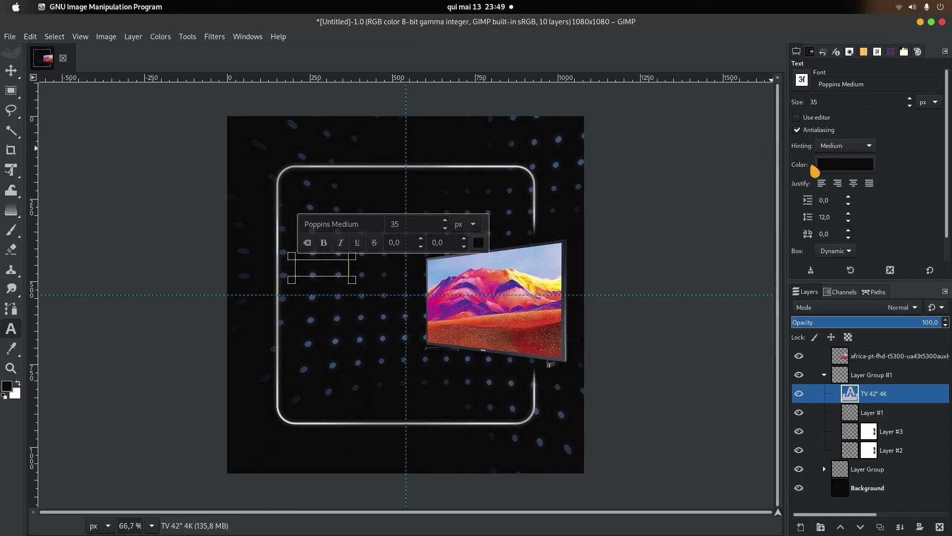
{"action": "left_click", "coordinate": [821, 165]}
{"action": "left_click", "coordinate": [779, 89]}
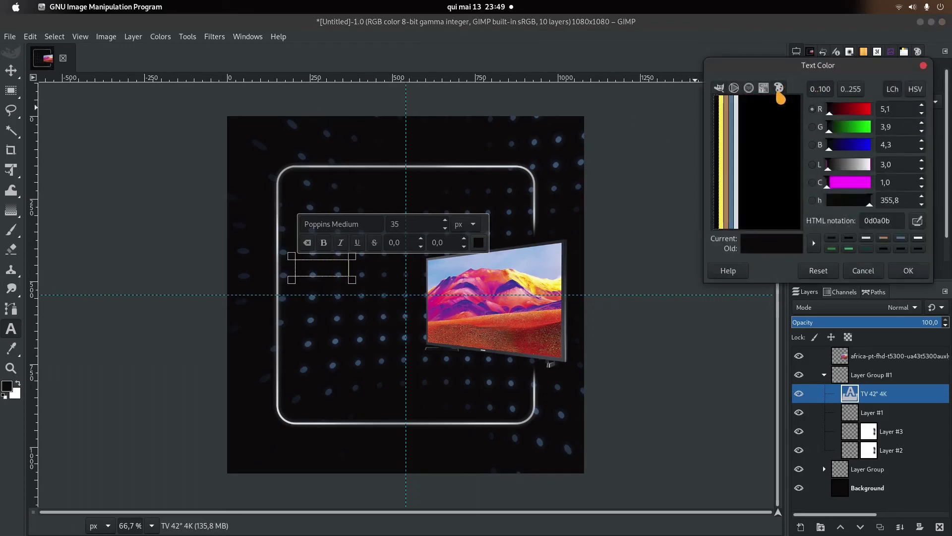
{"action": "left_click", "coordinate": [740, 143]}
{"action": "left_click", "coordinate": [906, 276]}
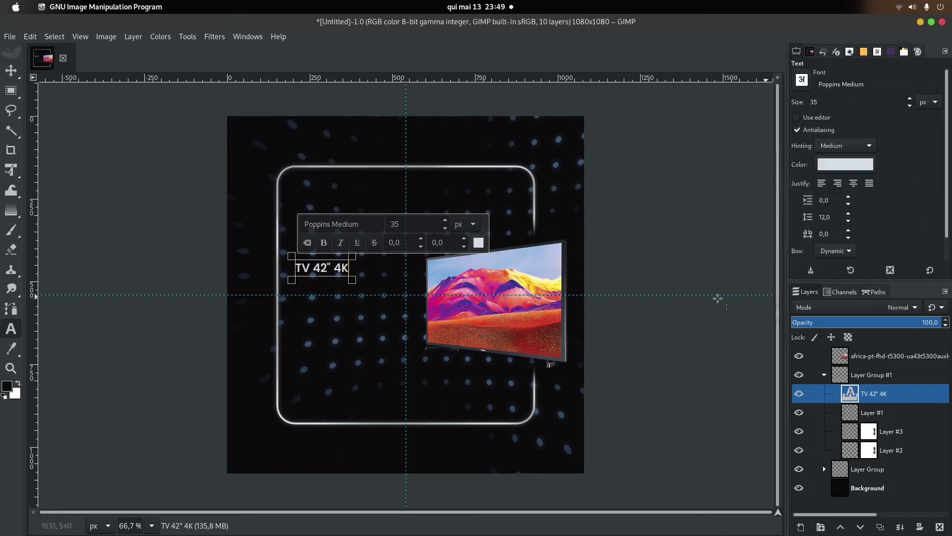
Change the text font to Poppins Heavy
{"action": "triple_click", "coordinate": [847, 87]}
{"action": "type", "text": "ad"}
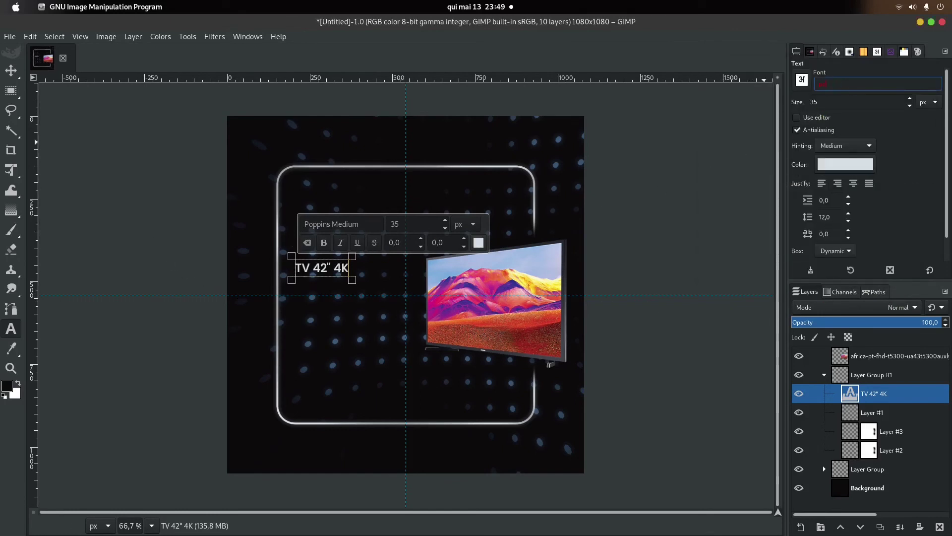
{"action": "key", "text": "Escape"}
{"action": "key", "text": "Down"}
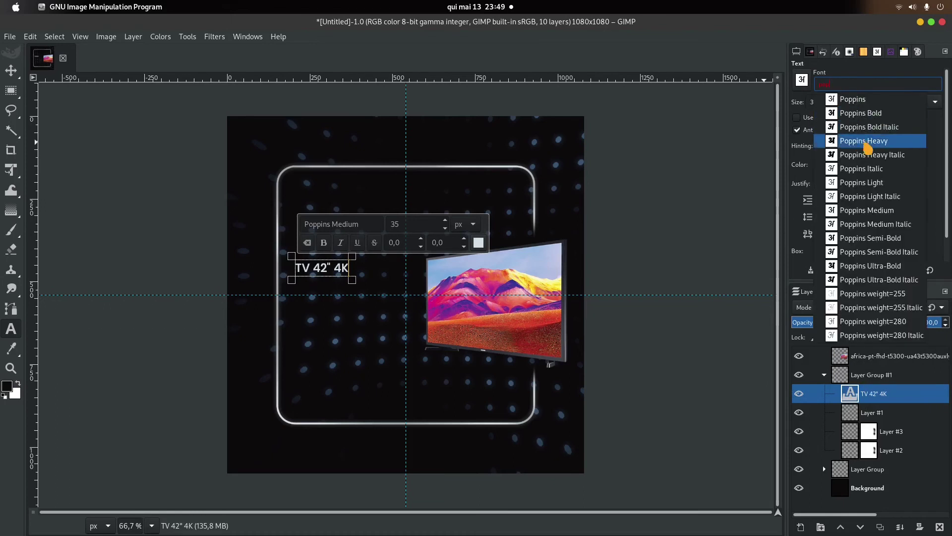
{"action": "left_click", "coordinate": [867, 141]}
Set the font size to 150 px, then settle on 100 px
{"action": "double_click", "coordinate": [846, 102]}
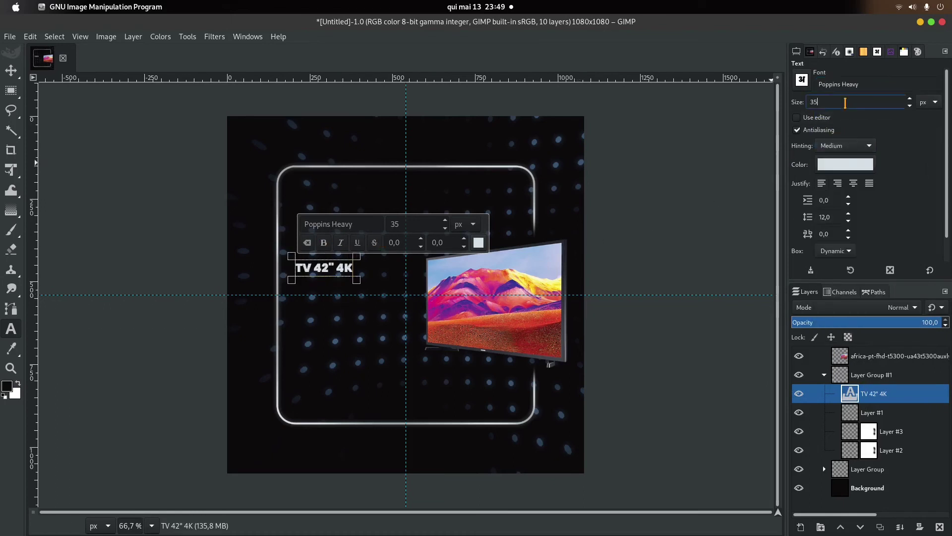
{"action": "type", "text": "150"}
{"action": "key", "text": "Return"}
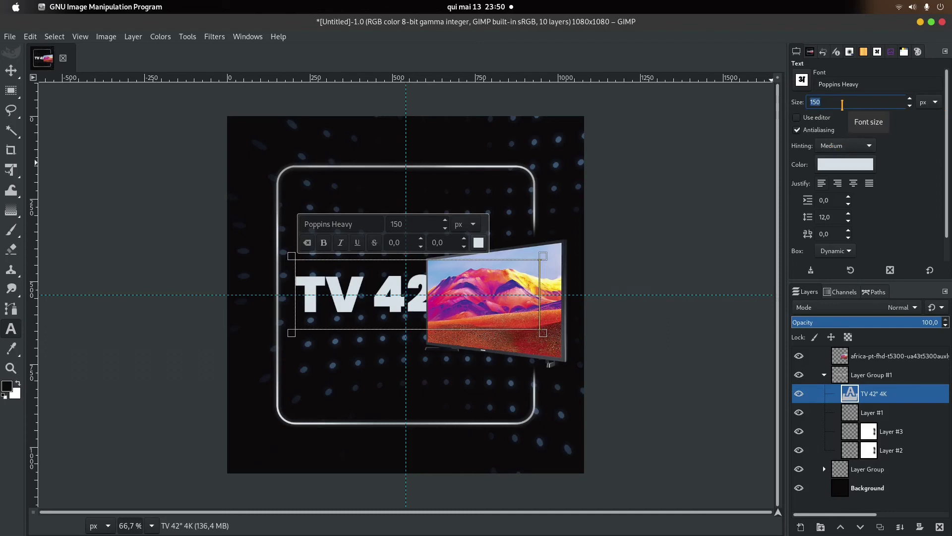
{"action": "type", "text": "1"}
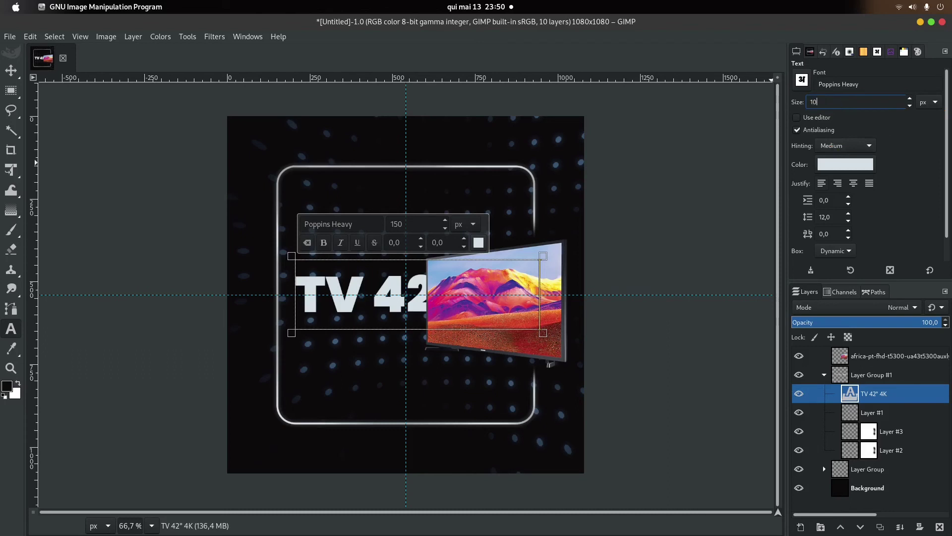
{"action": "type", "text": "0"}
{"action": "key", "text": "Return"}
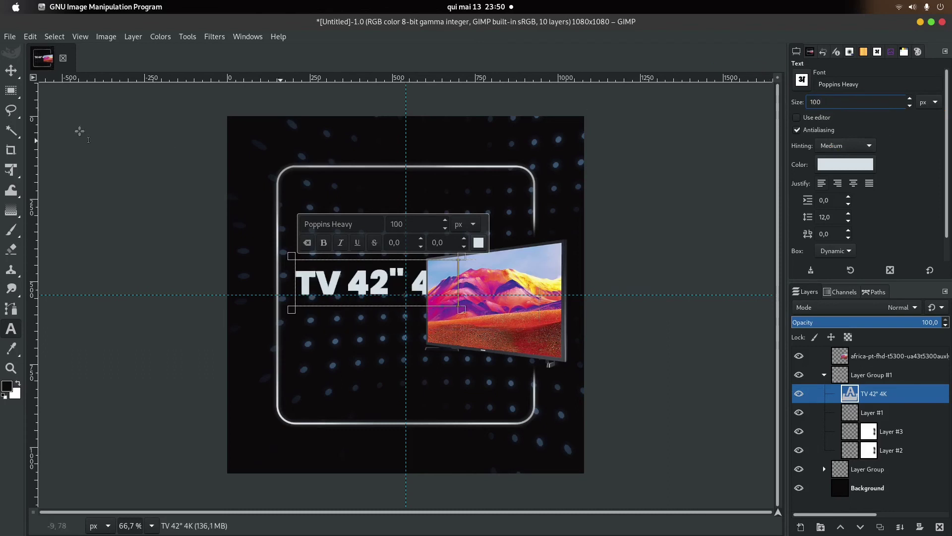
Move the headline text up above the TV inside the frame
{"action": "left_click", "coordinate": [15, 71]}
{"action": "mouse_move", "coordinate": [339, 289]}
{"action": "left_mouse_down"}
{"action": "mouse_move", "coordinate": [337, 246]}
{"action": "mouse_move", "coordinate": [325, 249]}
{"action": "left_mouse_up"}
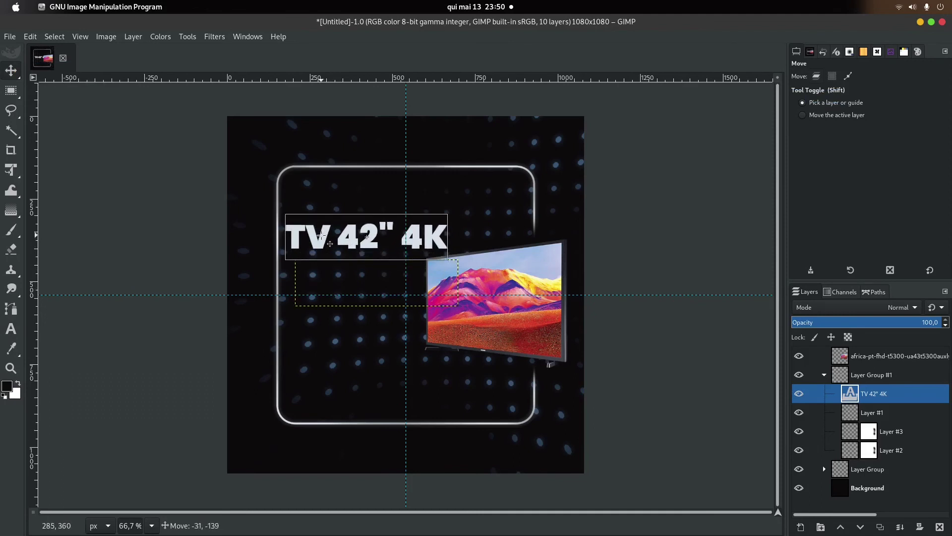
{"action": "mouse_move", "coordinate": [325, 250]}
{"action": "left_mouse_down"}
{"action": "mouse_move", "coordinate": [332, 292]}
{"action": "mouse_move", "coordinate": [370, 236]}
{"action": "left_mouse_up"}
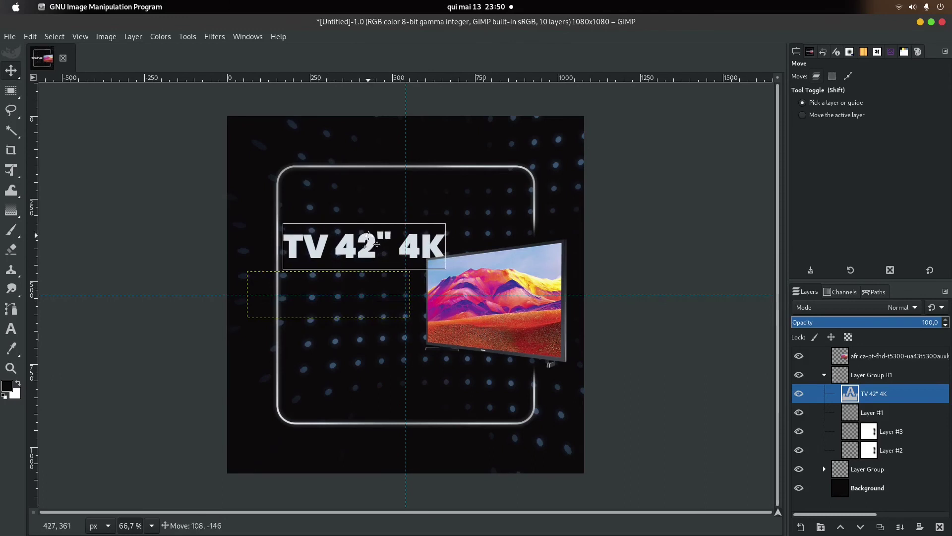
{"action": "left_click_drag", "start_coordinate": [370, 236], "coordinate": [370, 238]}
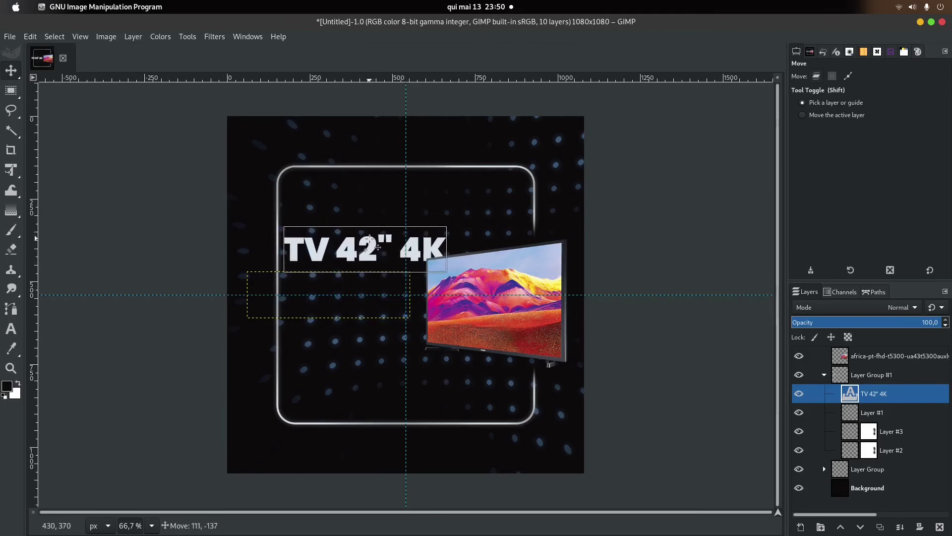
{"action": "left_click_drag", "start_coordinate": [369, 238], "coordinate": [368, 240]}
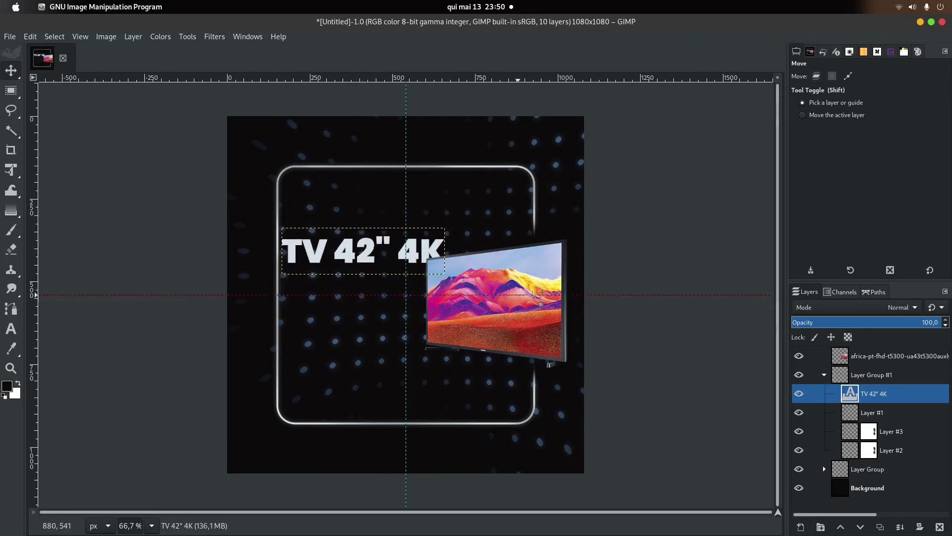
{"action": "left_click_drag", "start_coordinate": [422, 254], "coordinate": [422, 251]}
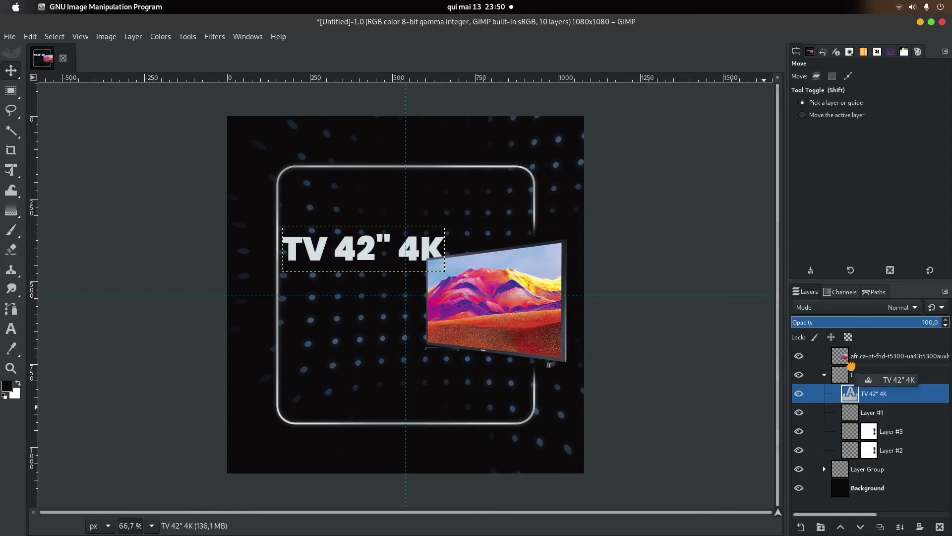
Move the TV 42" 4K layer out of Layer Group #1 and collapse the group
{"action": "left_click_drag", "start_coordinate": [857, 403], "coordinate": [850, 368]}
{"action": "left_click", "coordinate": [824, 393]}
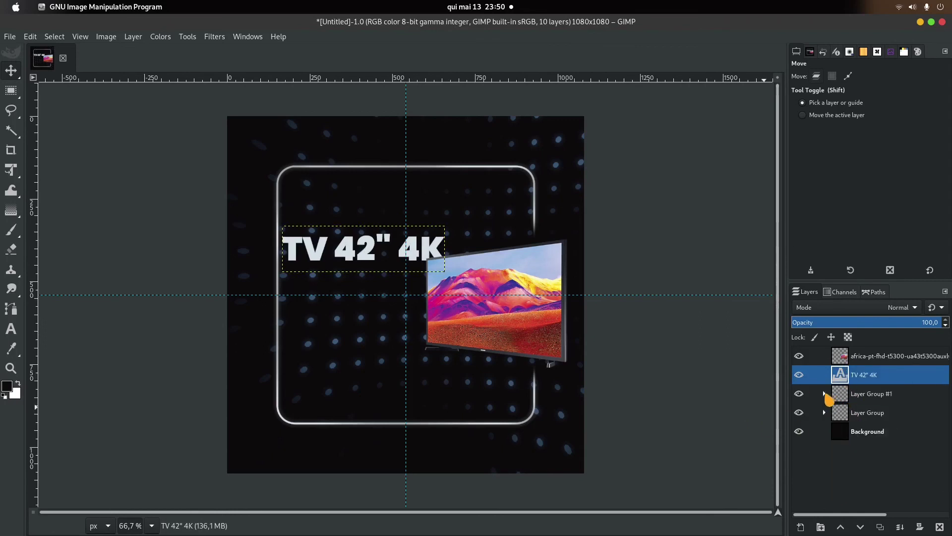
{"action": "left_click", "coordinate": [850, 361]}
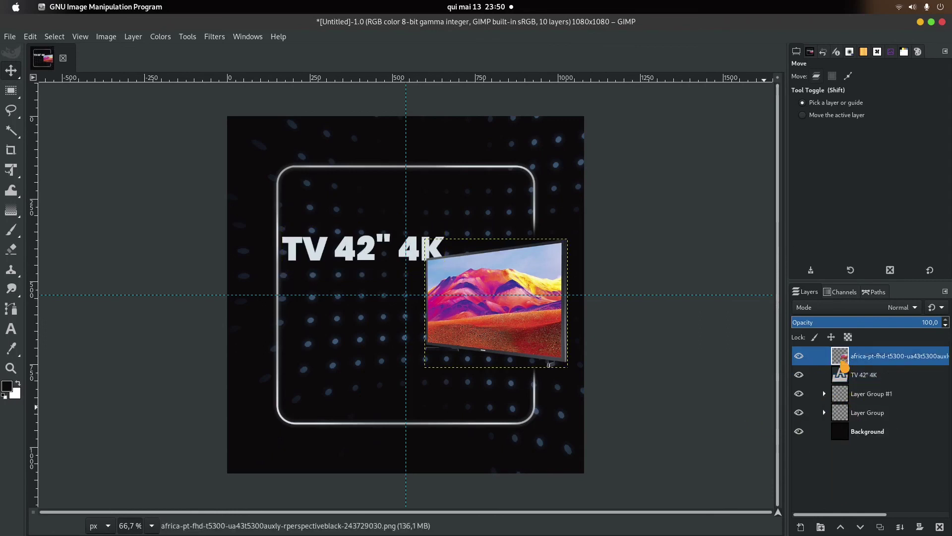
Apply a two-point Value Curves adjustment that slightly boosts the TV photo's contrast
{"action": "left_click", "coordinate": [161, 37]}
{"action": "left_click", "coordinate": [200, 171]}
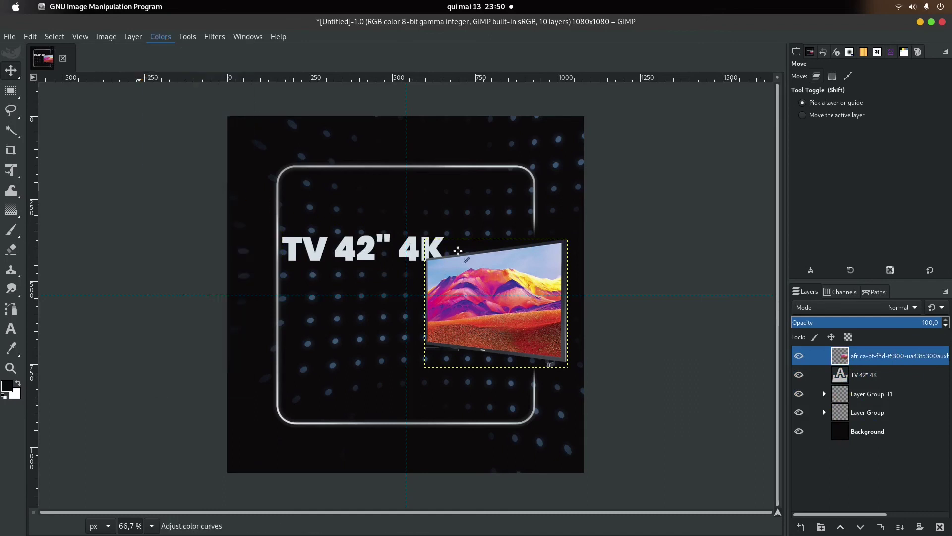
{"action": "left_click_drag", "start_coordinate": [652, 286], "coordinate": [653, 283]}
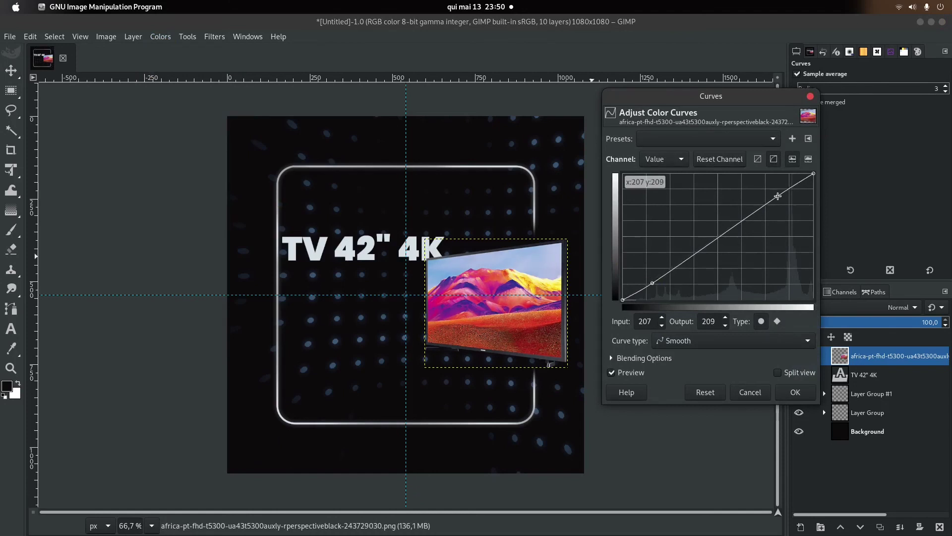
{"action": "left_click_drag", "start_coordinate": [779, 196], "coordinate": [781, 203]}
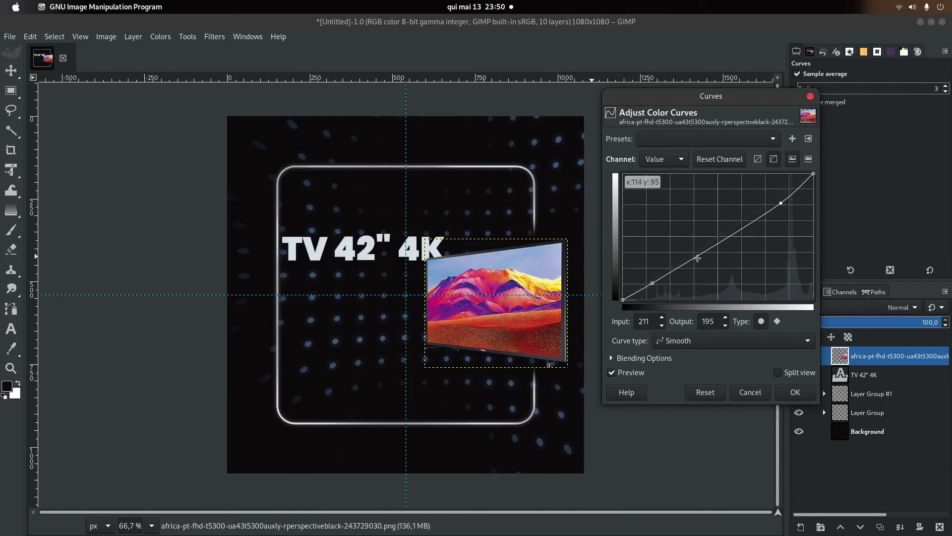
{"action": "left_click_drag", "start_coordinate": [661, 282], "coordinate": [647, 282]}
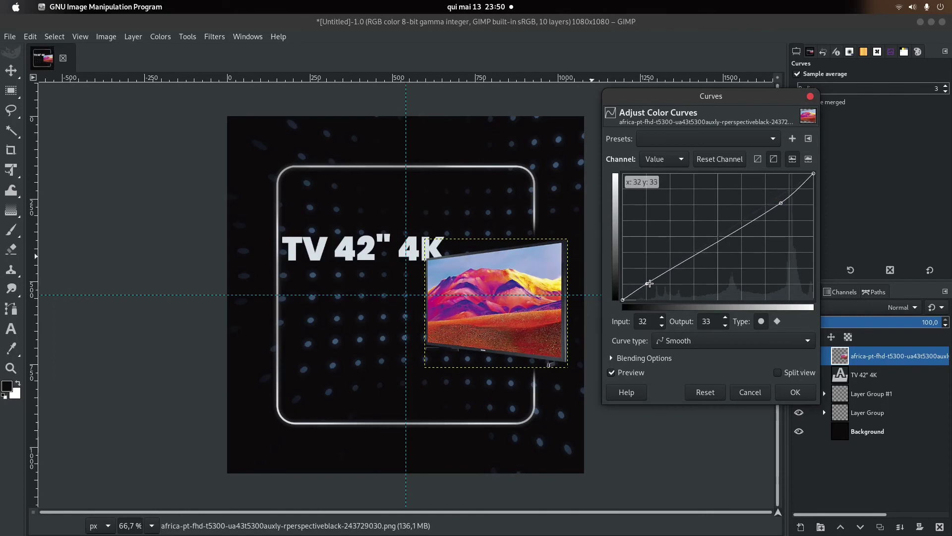
{"action": "left_click", "coordinate": [795, 392]}
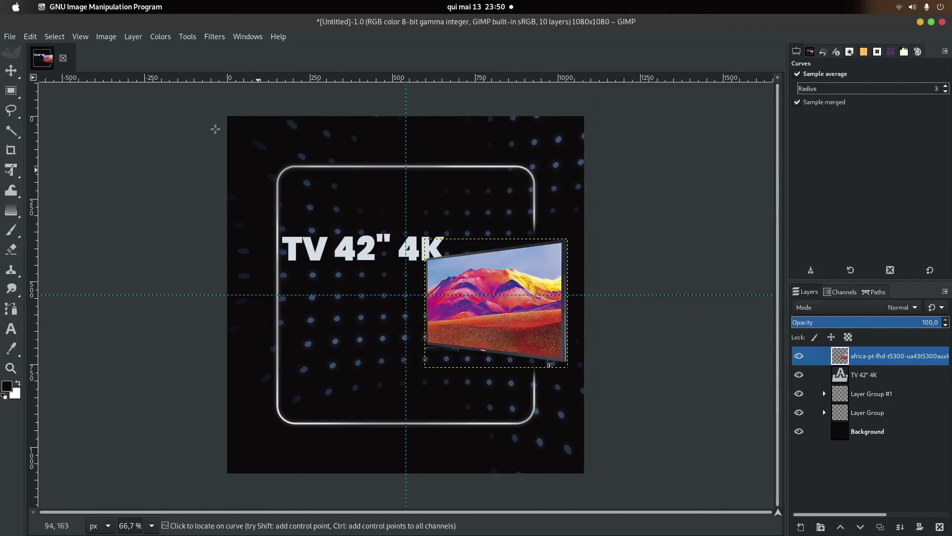
Create Layer Group #2, move the TV layer into it, and duplicate the TV layer
{"action": "left_click", "coordinate": [820, 527]}
{"action": "left_click_drag", "start_coordinate": [844, 379], "coordinate": [845, 357]}
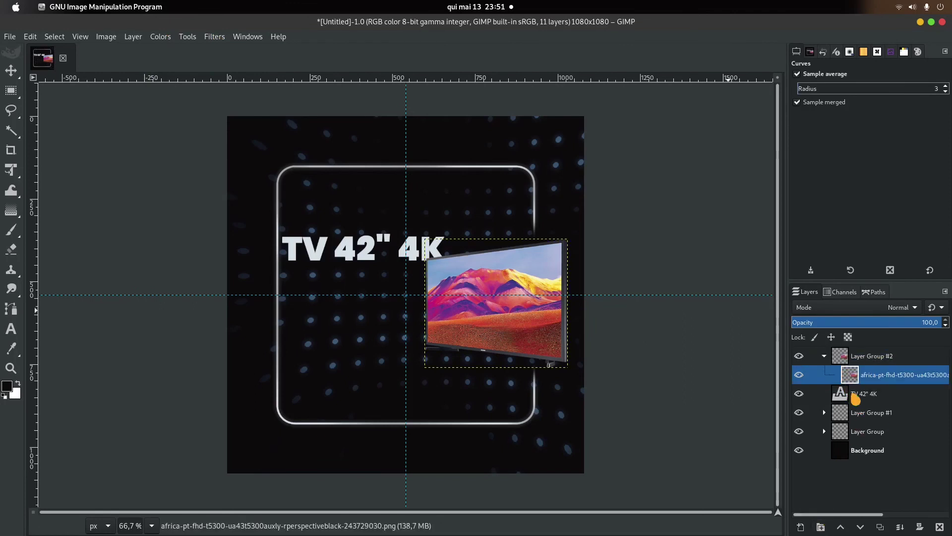
{"action": "left_click", "coordinate": [880, 527]}
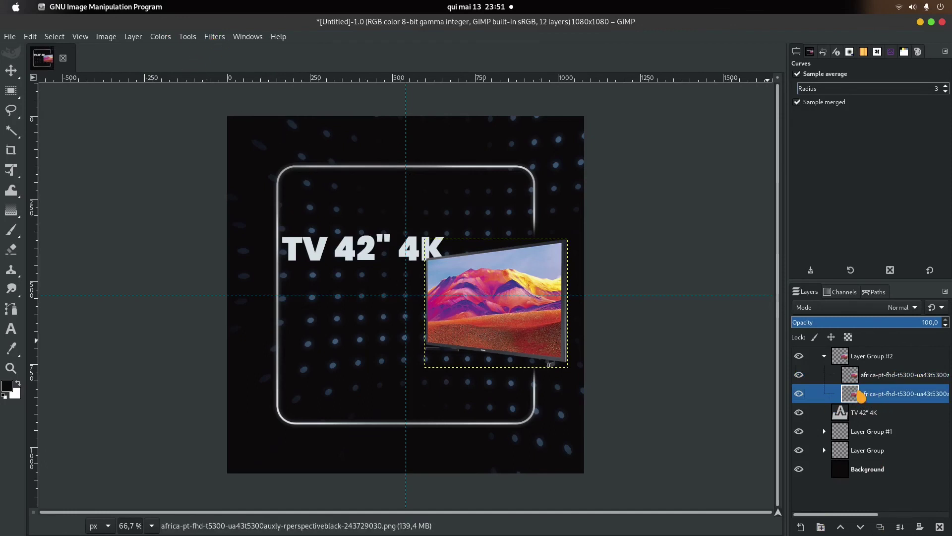
Give the TV copy a drop shadow using the last-used settings and collapse Layer Group #2
{"action": "left_click", "coordinate": [215, 37]}
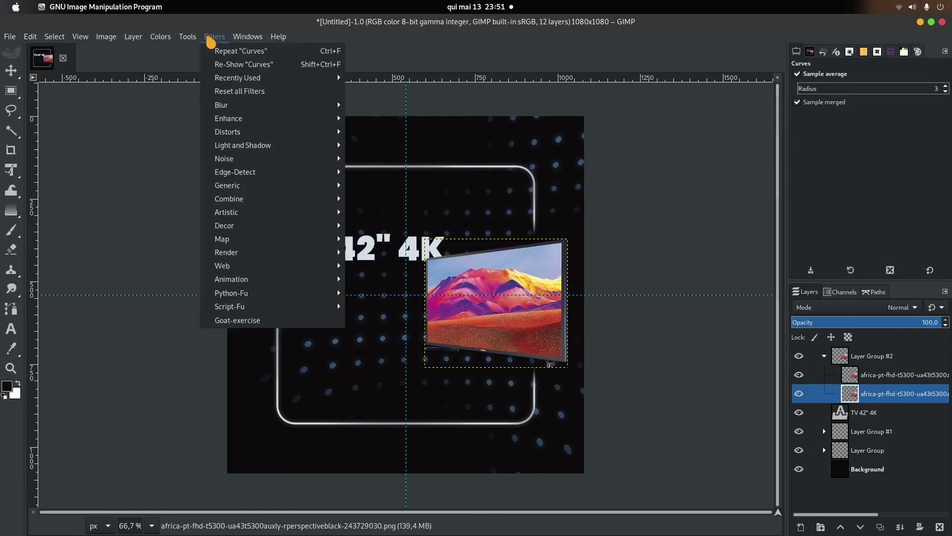
{"action": "mouse_move", "coordinate": [242, 144]}
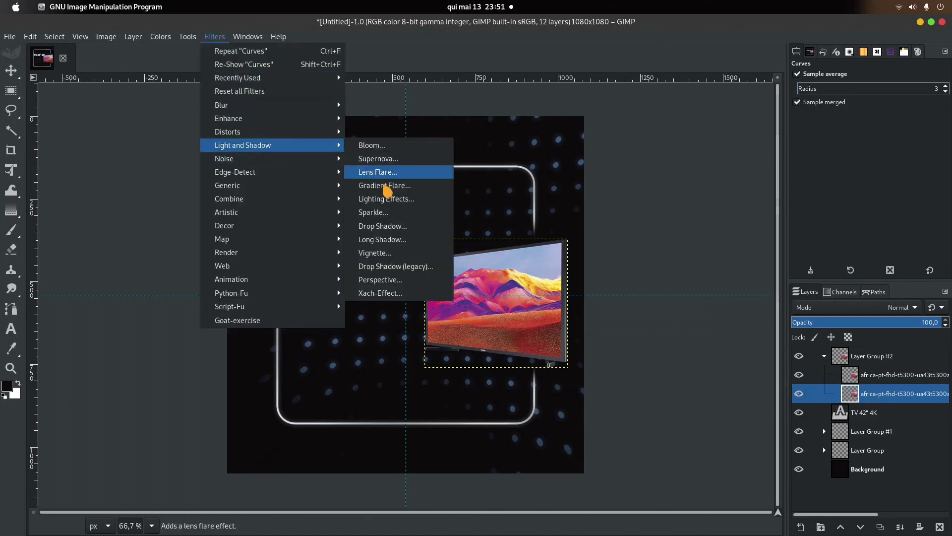
{"action": "left_click", "coordinate": [382, 226]}
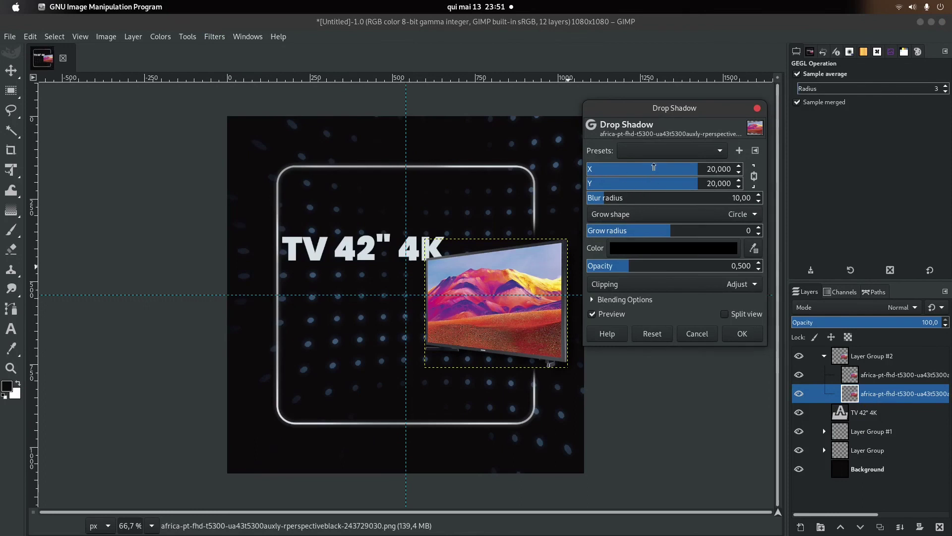
{"action": "left_click", "coordinate": [689, 158]}
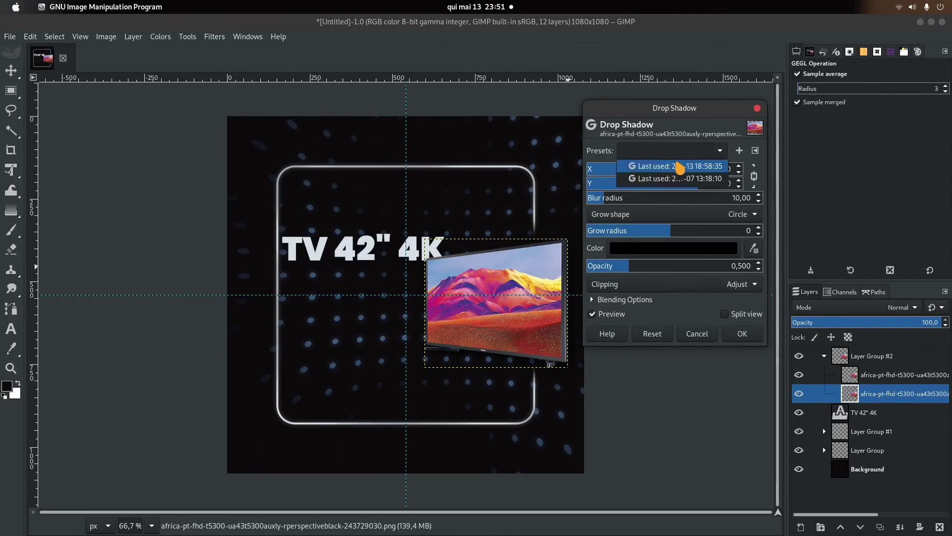
{"action": "left_click", "coordinate": [679, 167]}
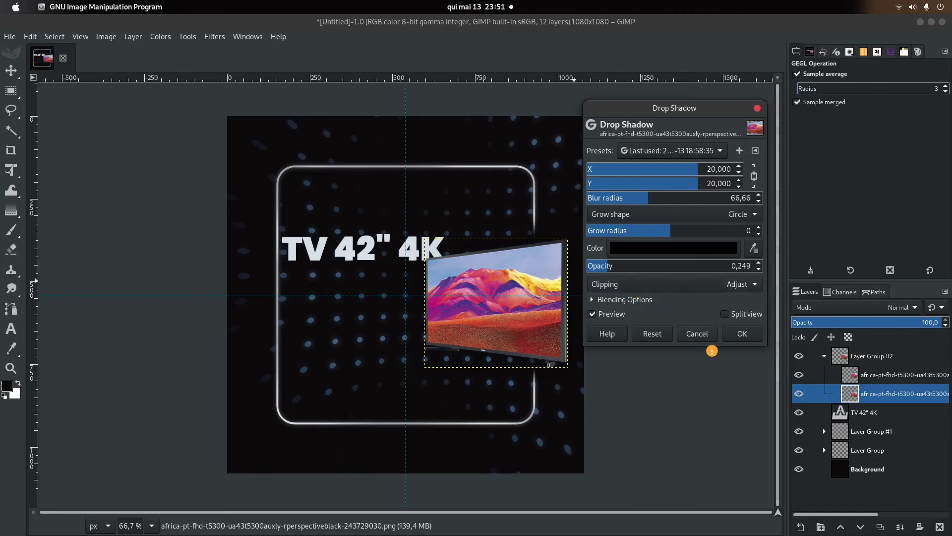
{"action": "left_click", "coordinate": [746, 341]}
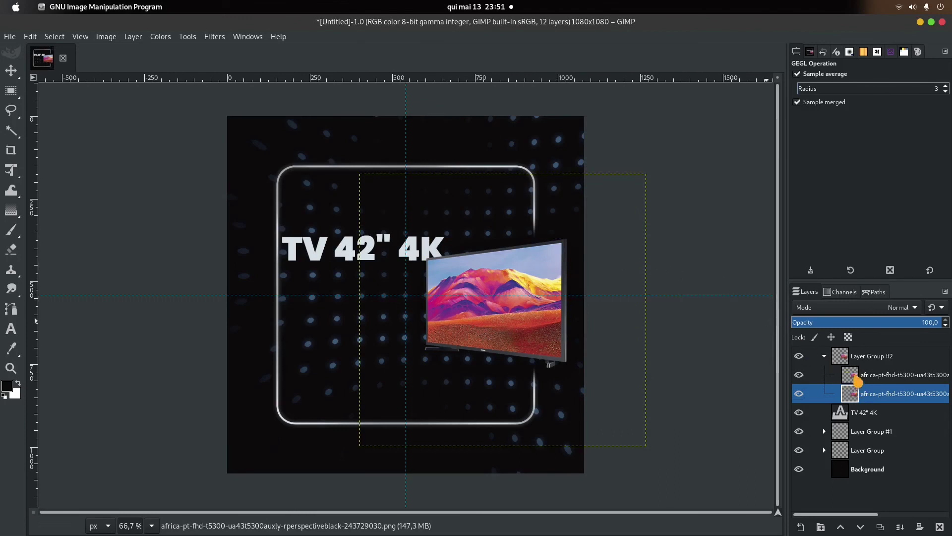
{"action": "left_click", "coordinate": [824, 356]}
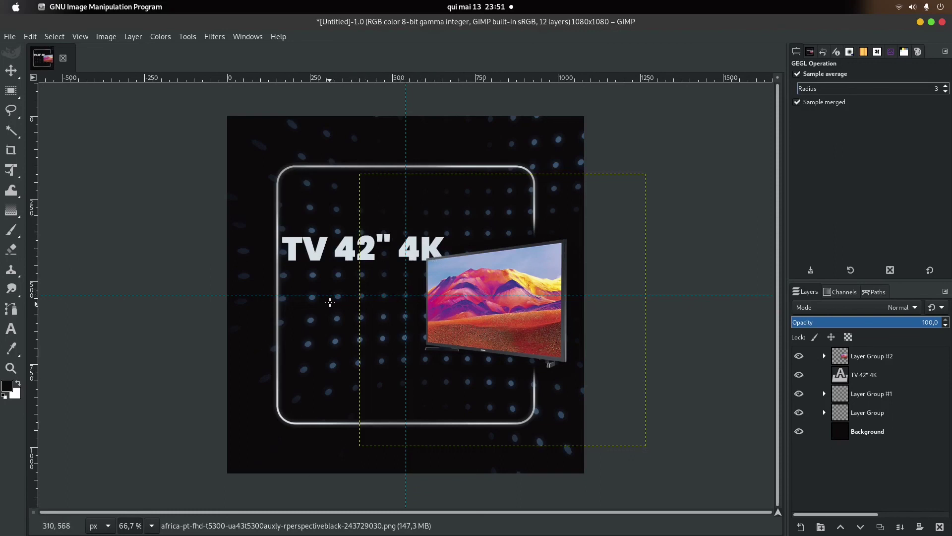
Import random-b-v.png as a layer, scale it to about 49% and place it below the TV
{"action": "key", "text": "shift+t"}
{"action": "left_click", "coordinate": [382, 287]}
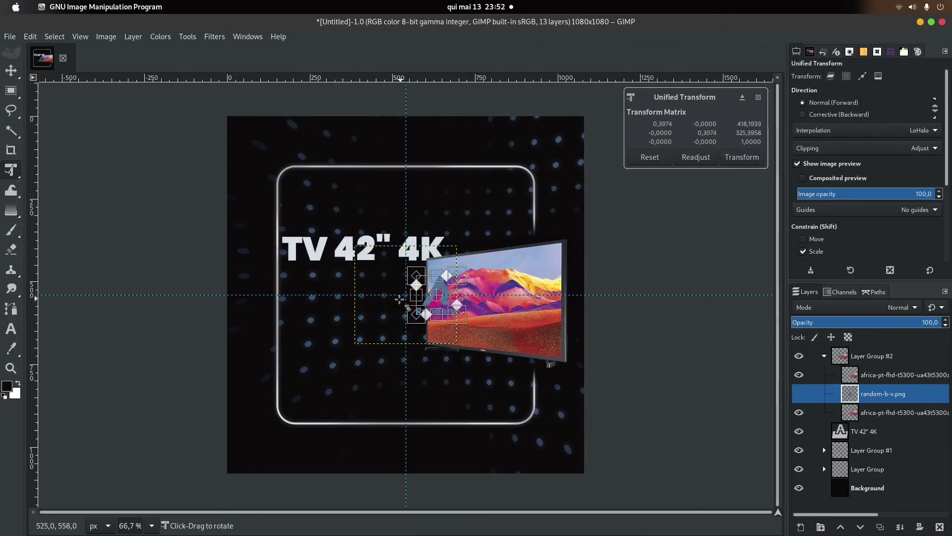
{"action": "mouse_move", "coordinate": [355, 294]}
{"action": "left_mouse_down"}
{"action": "mouse_move", "coordinate": [407, 287]}
{"action": "mouse_move", "coordinate": [423, 438]}
{"action": "mouse_move", "coordinate": [425, 396]}
{"action": "left_mouse_up"}
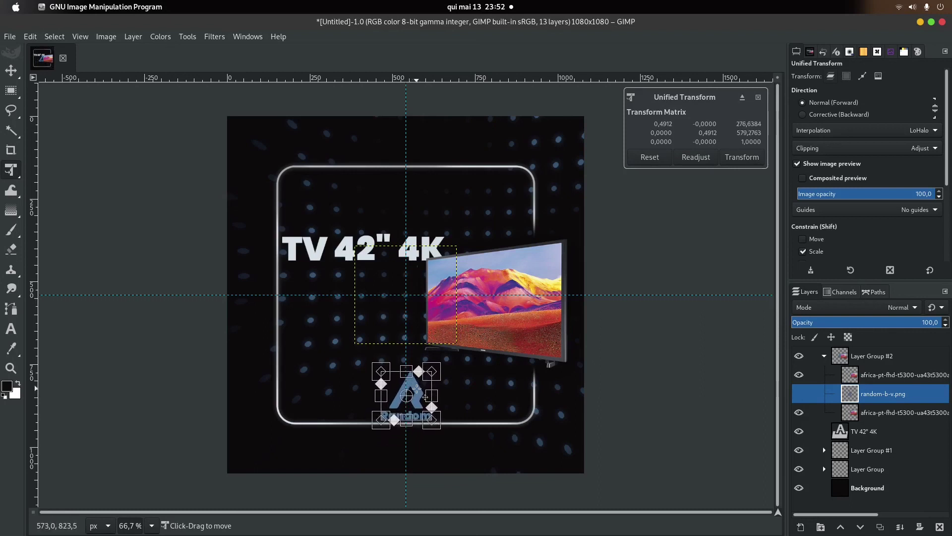
{"action": "key", "text": "Return"}
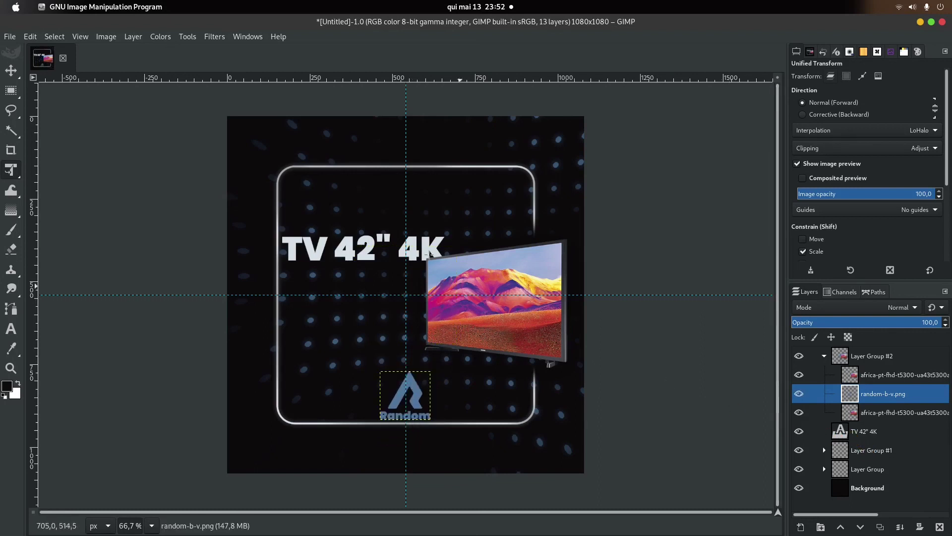